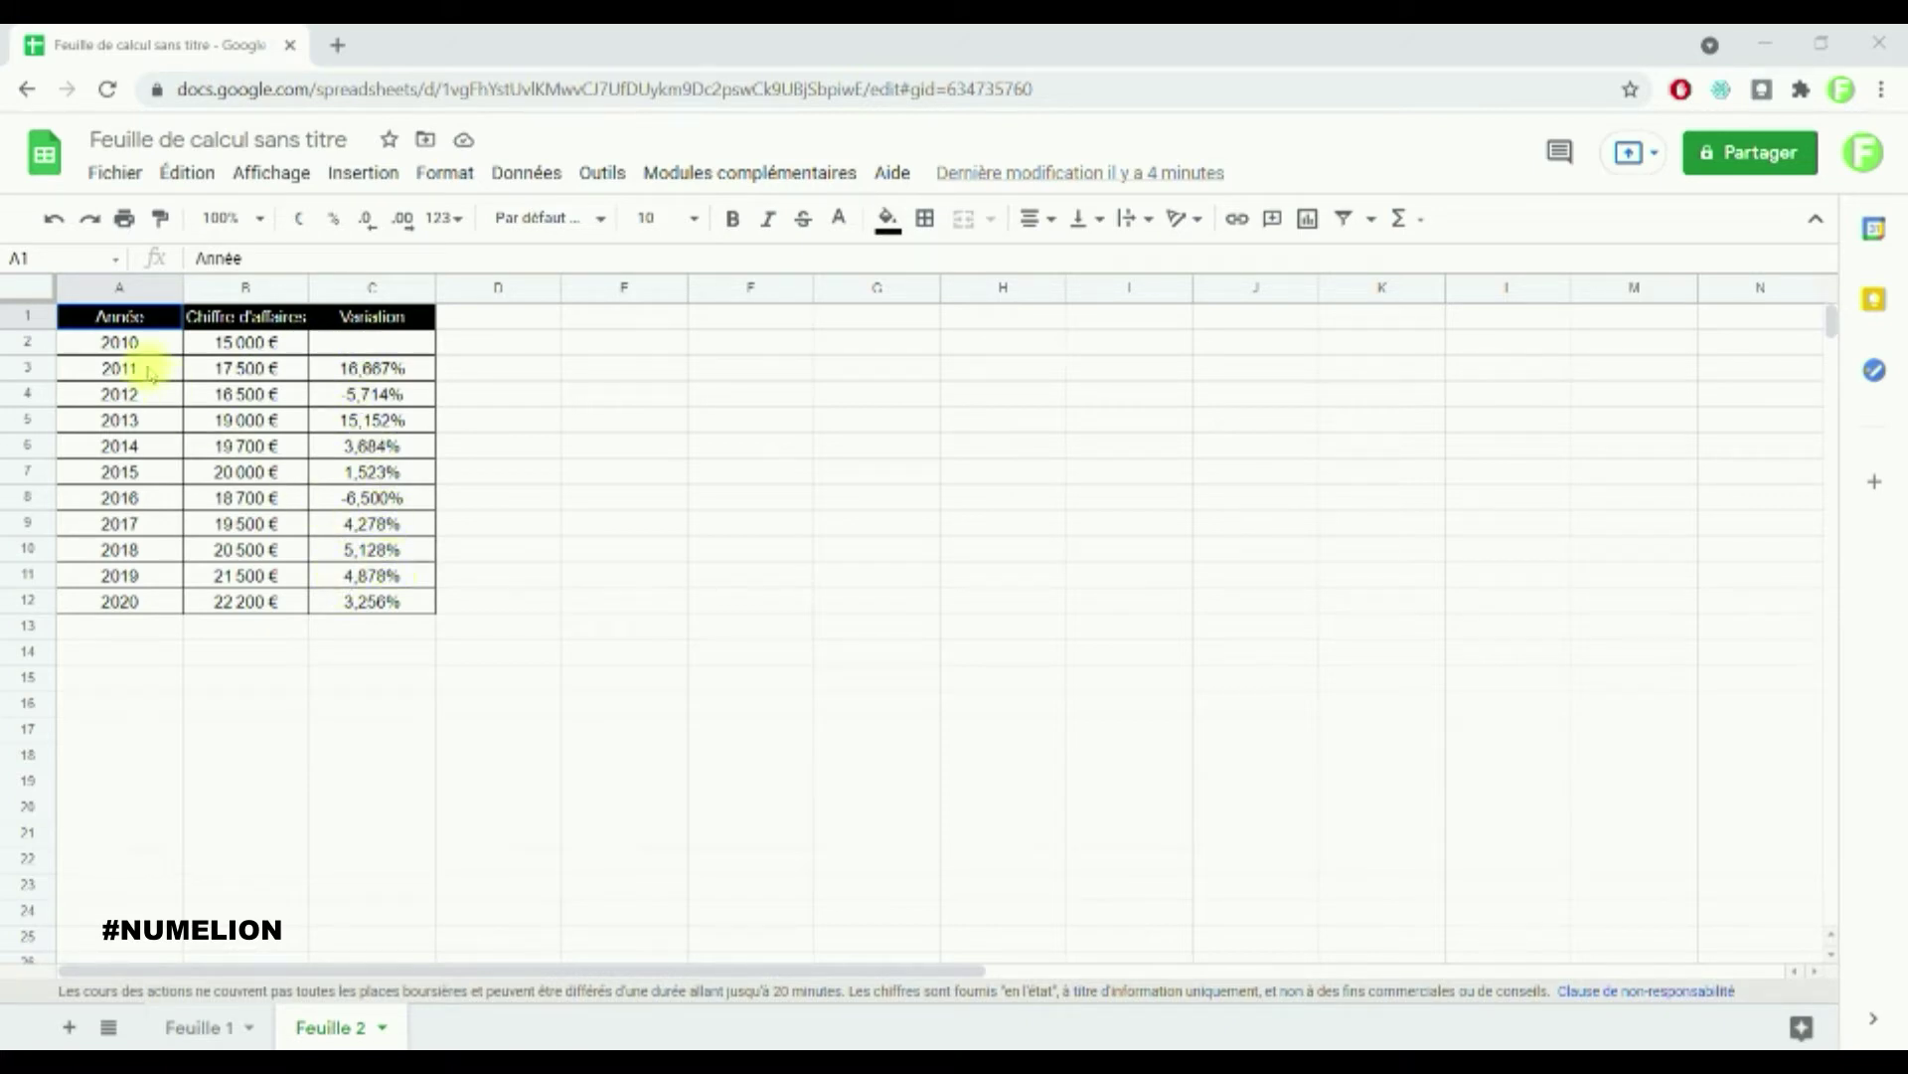
Step: Insert a chart on the sheet and set its type to a combo chart (Graphique combiné)
{"action": "left_click", "coordinate": [364, 175]}
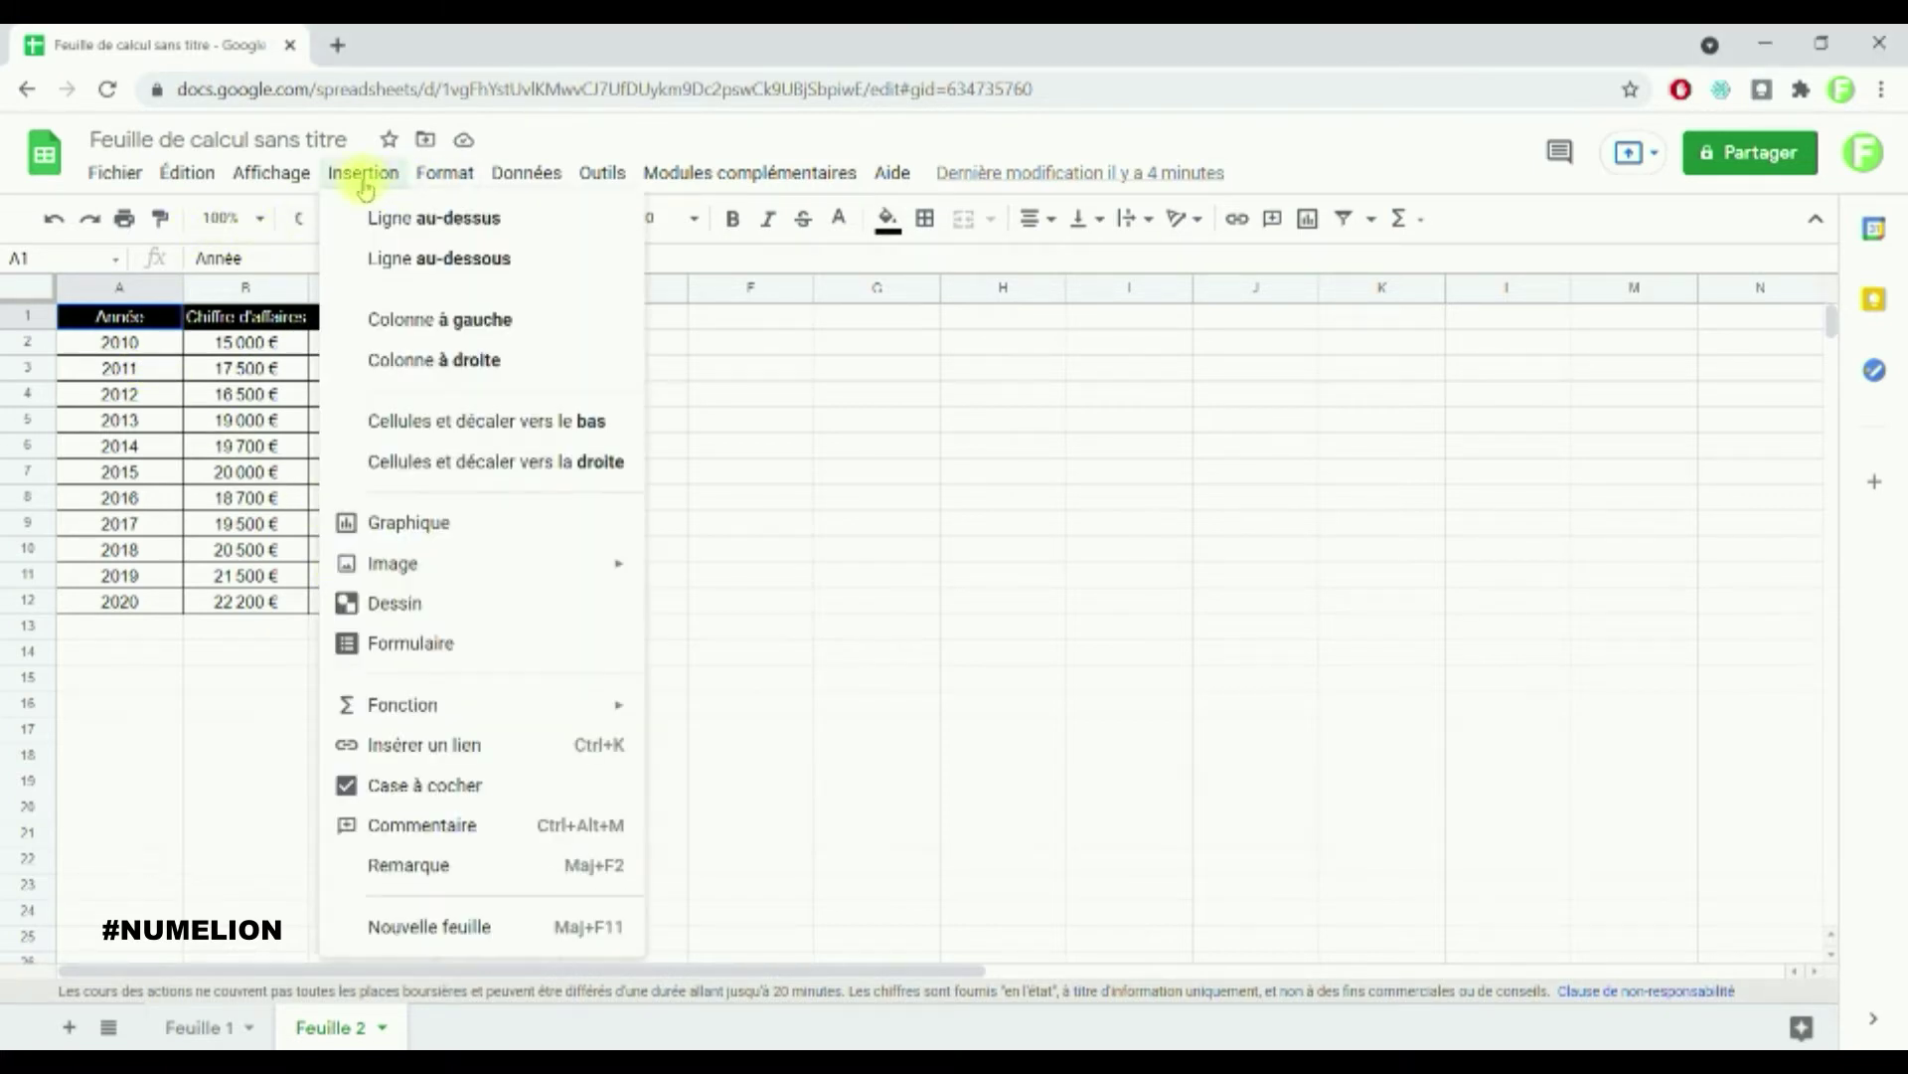
{"action": "left_click", "coordinate": [397, 521]}
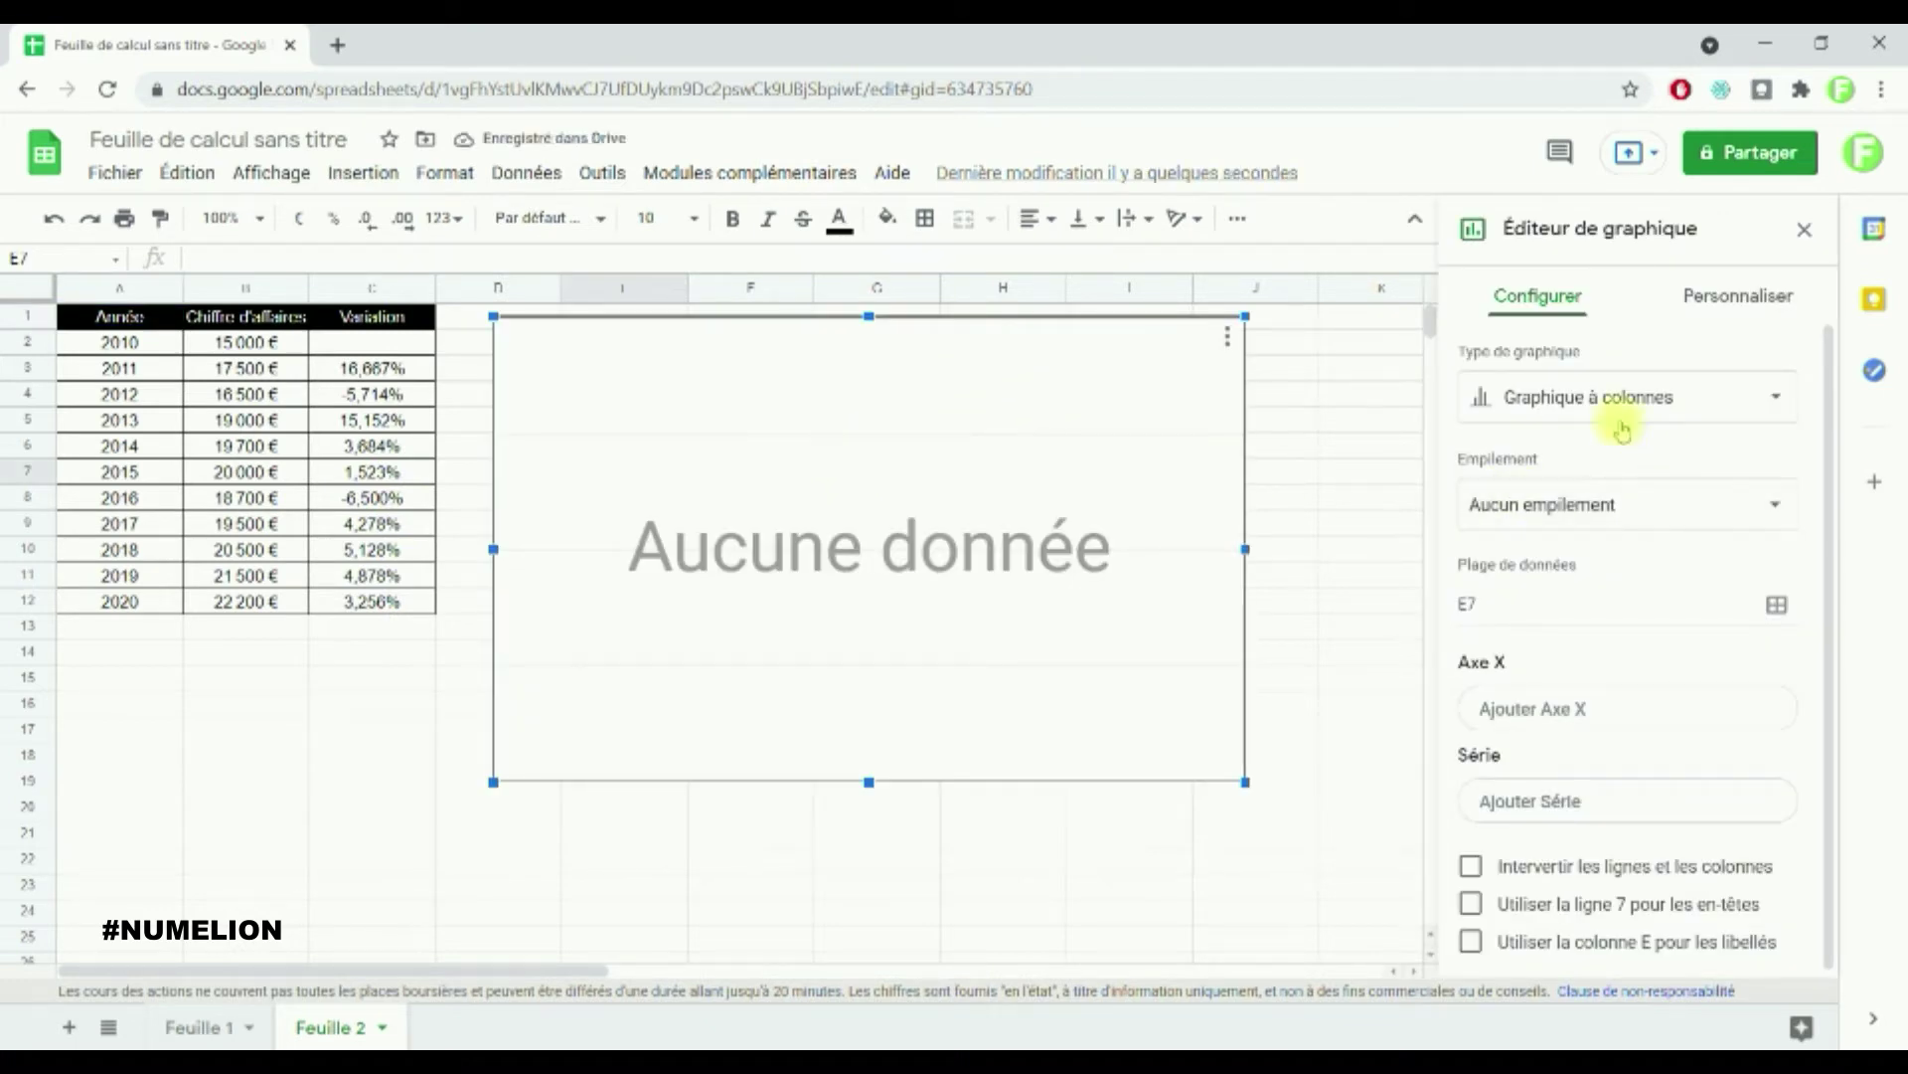
{"action": "left_click", "coordinate": [1595, 399]}
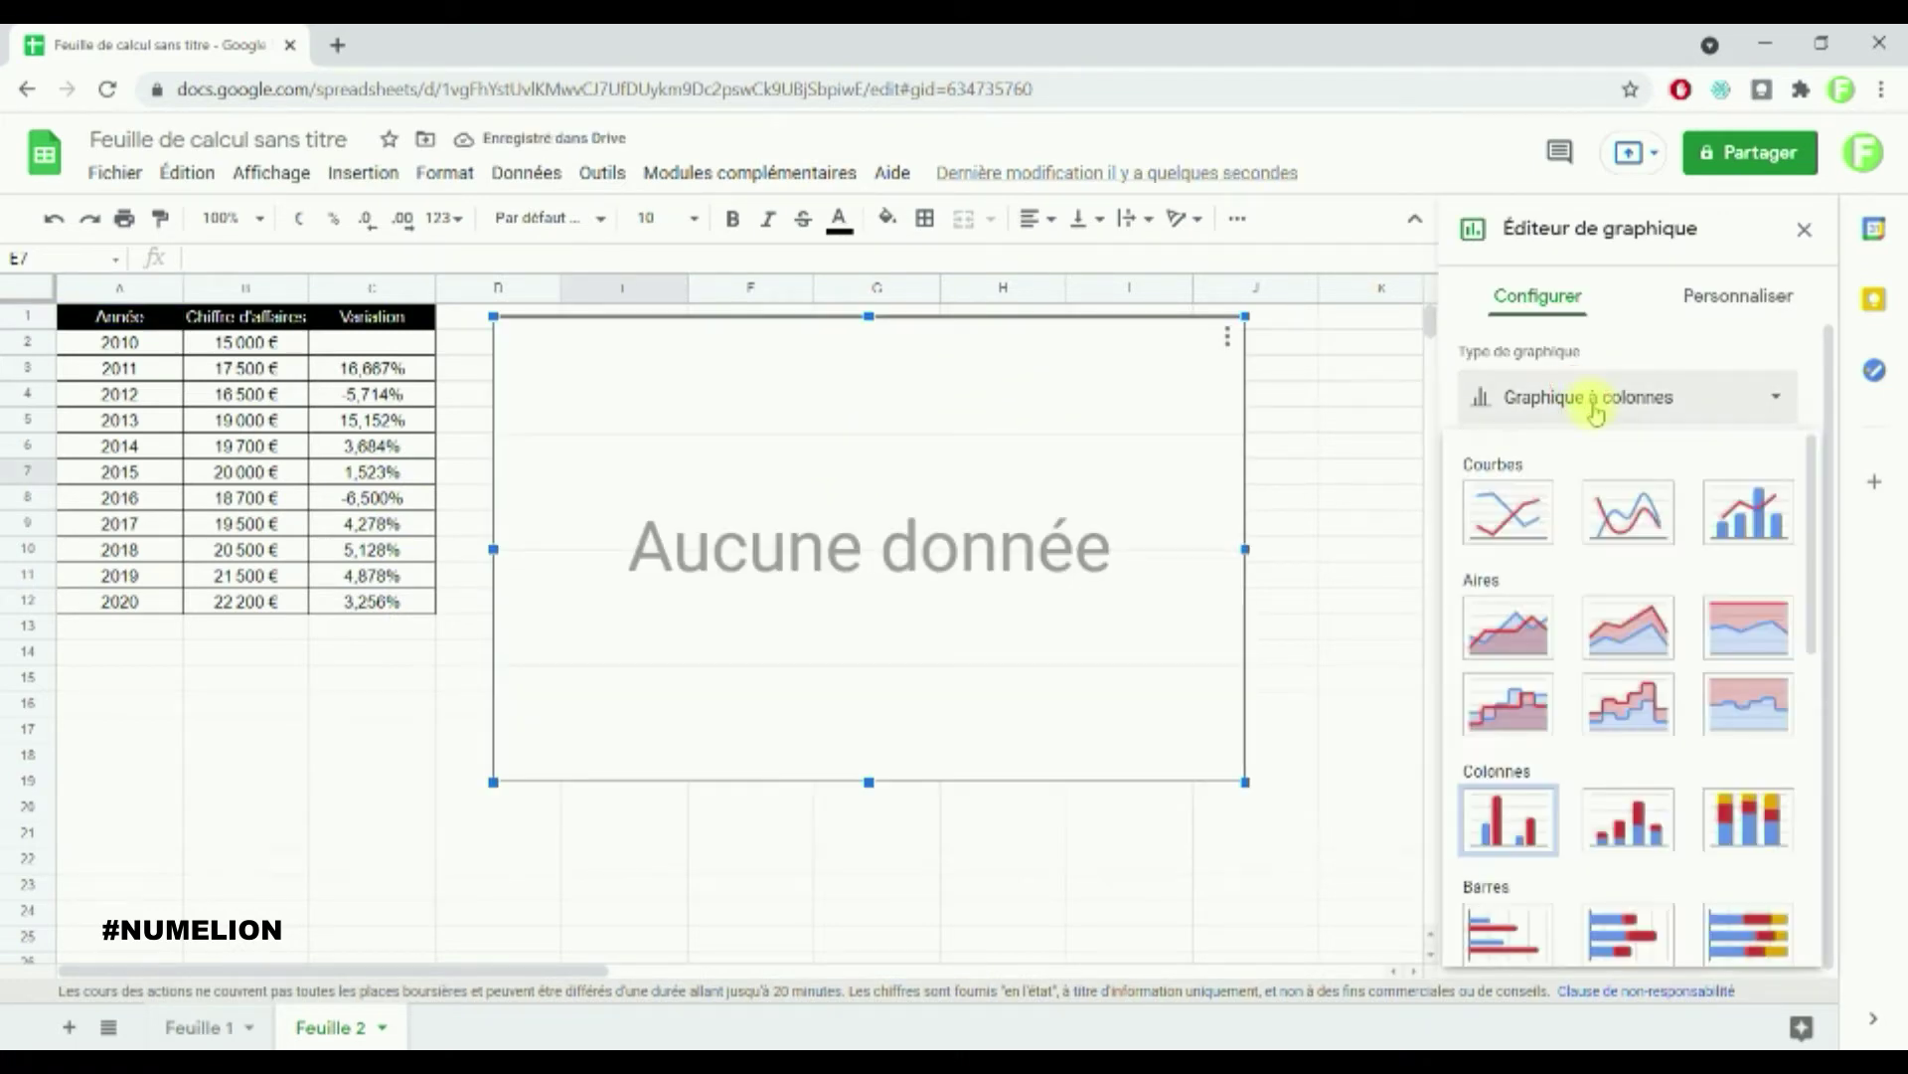
{"action": "left_click", "coordinate": [1741, 518]}
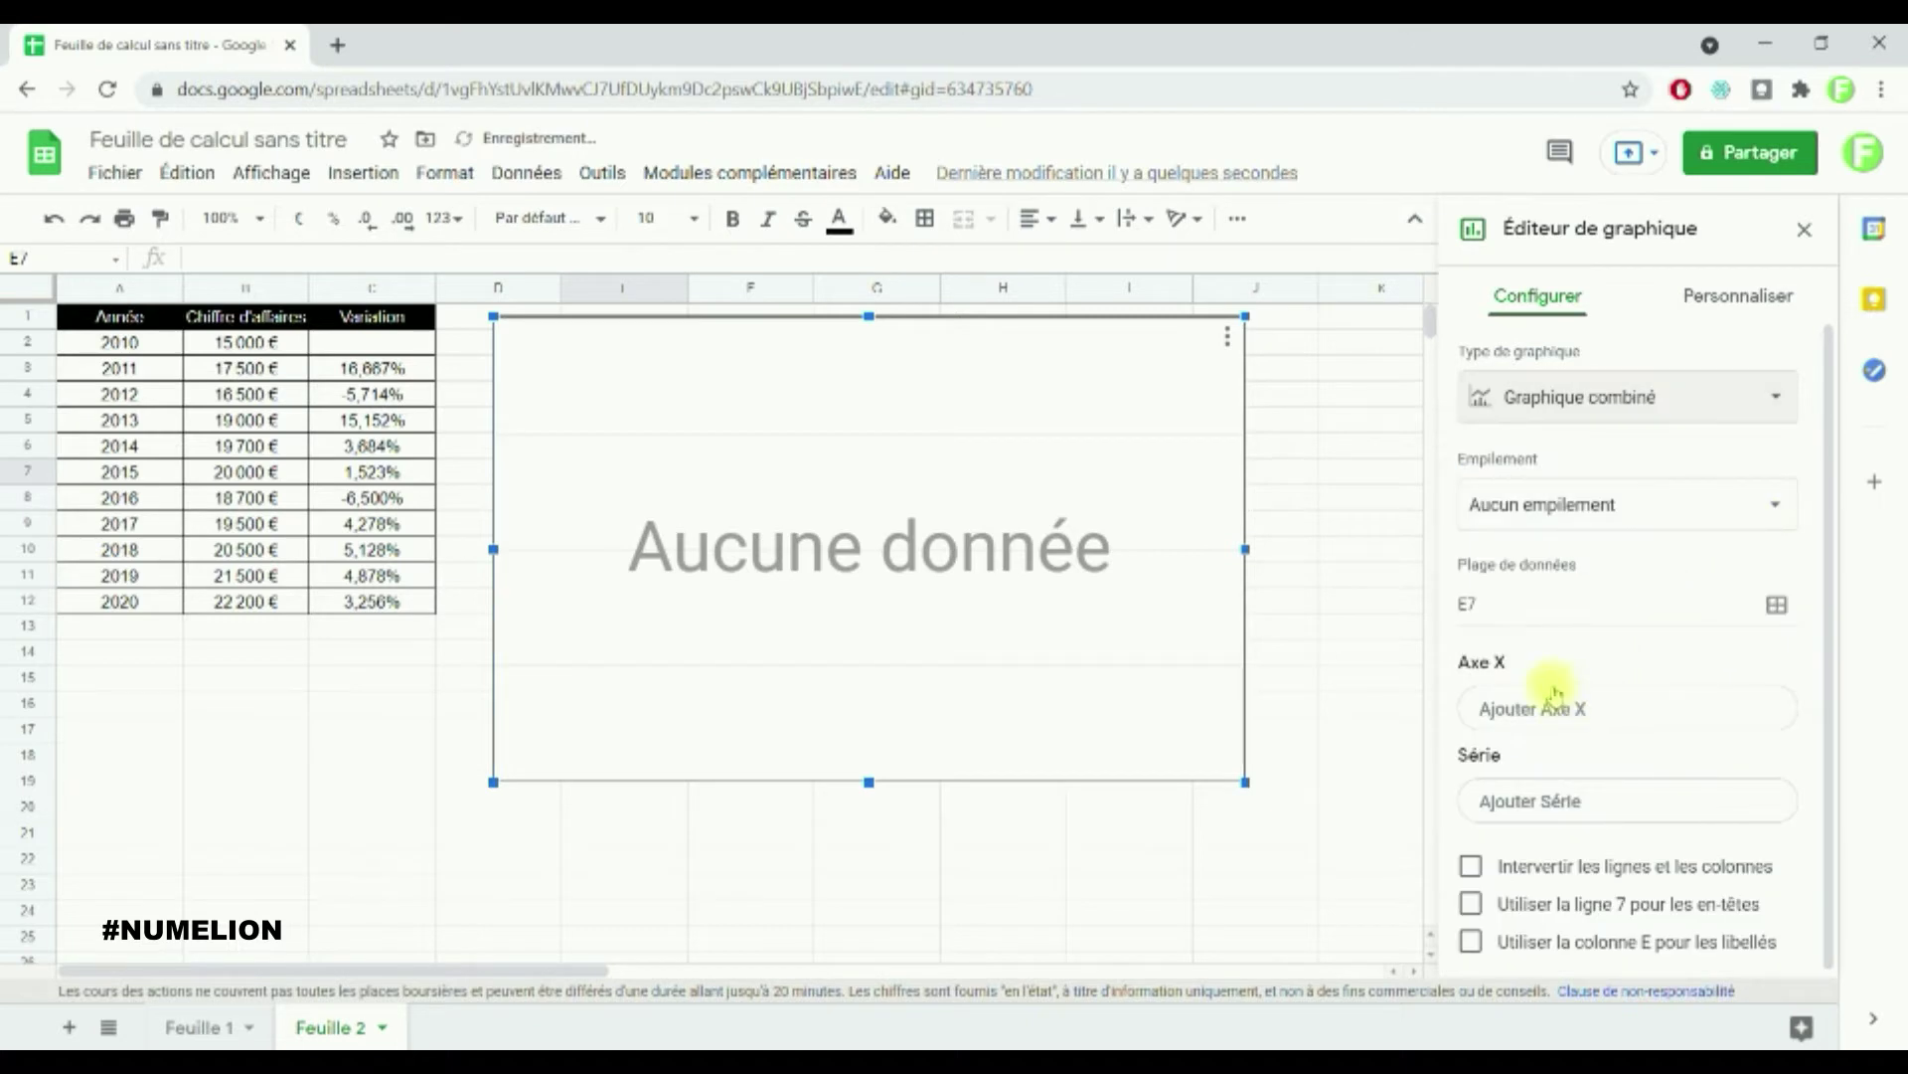
Step: Set the chart's data range to A2:C12, covering the year, revenue and variation columns
{"action": "left_click", "coordinate": [1776, 605]}
{"action": "left_click_drag", "start_coordinate": [758, 549], "coordinate": [594, 555]}
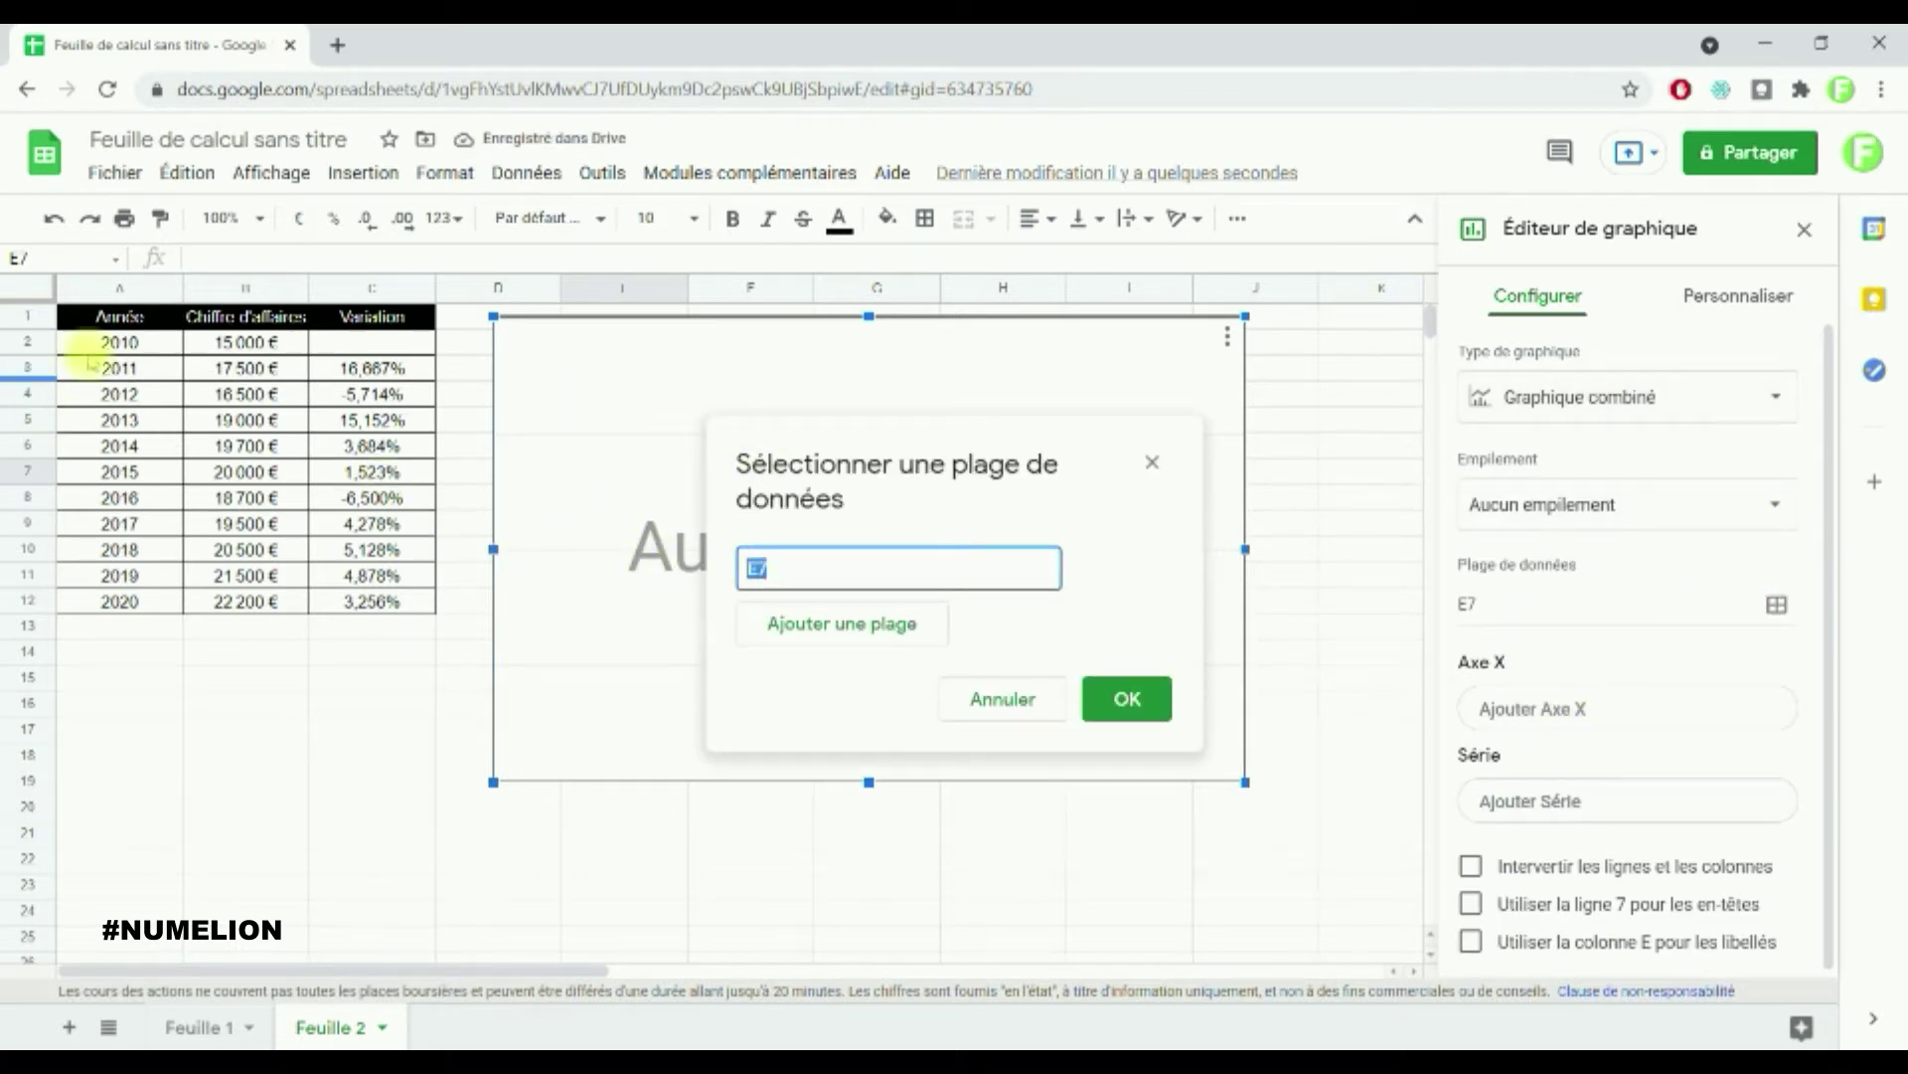
{"action": "left_click_drag", "start_coordinate": [100, 348], "coordinate": [371, 608]}
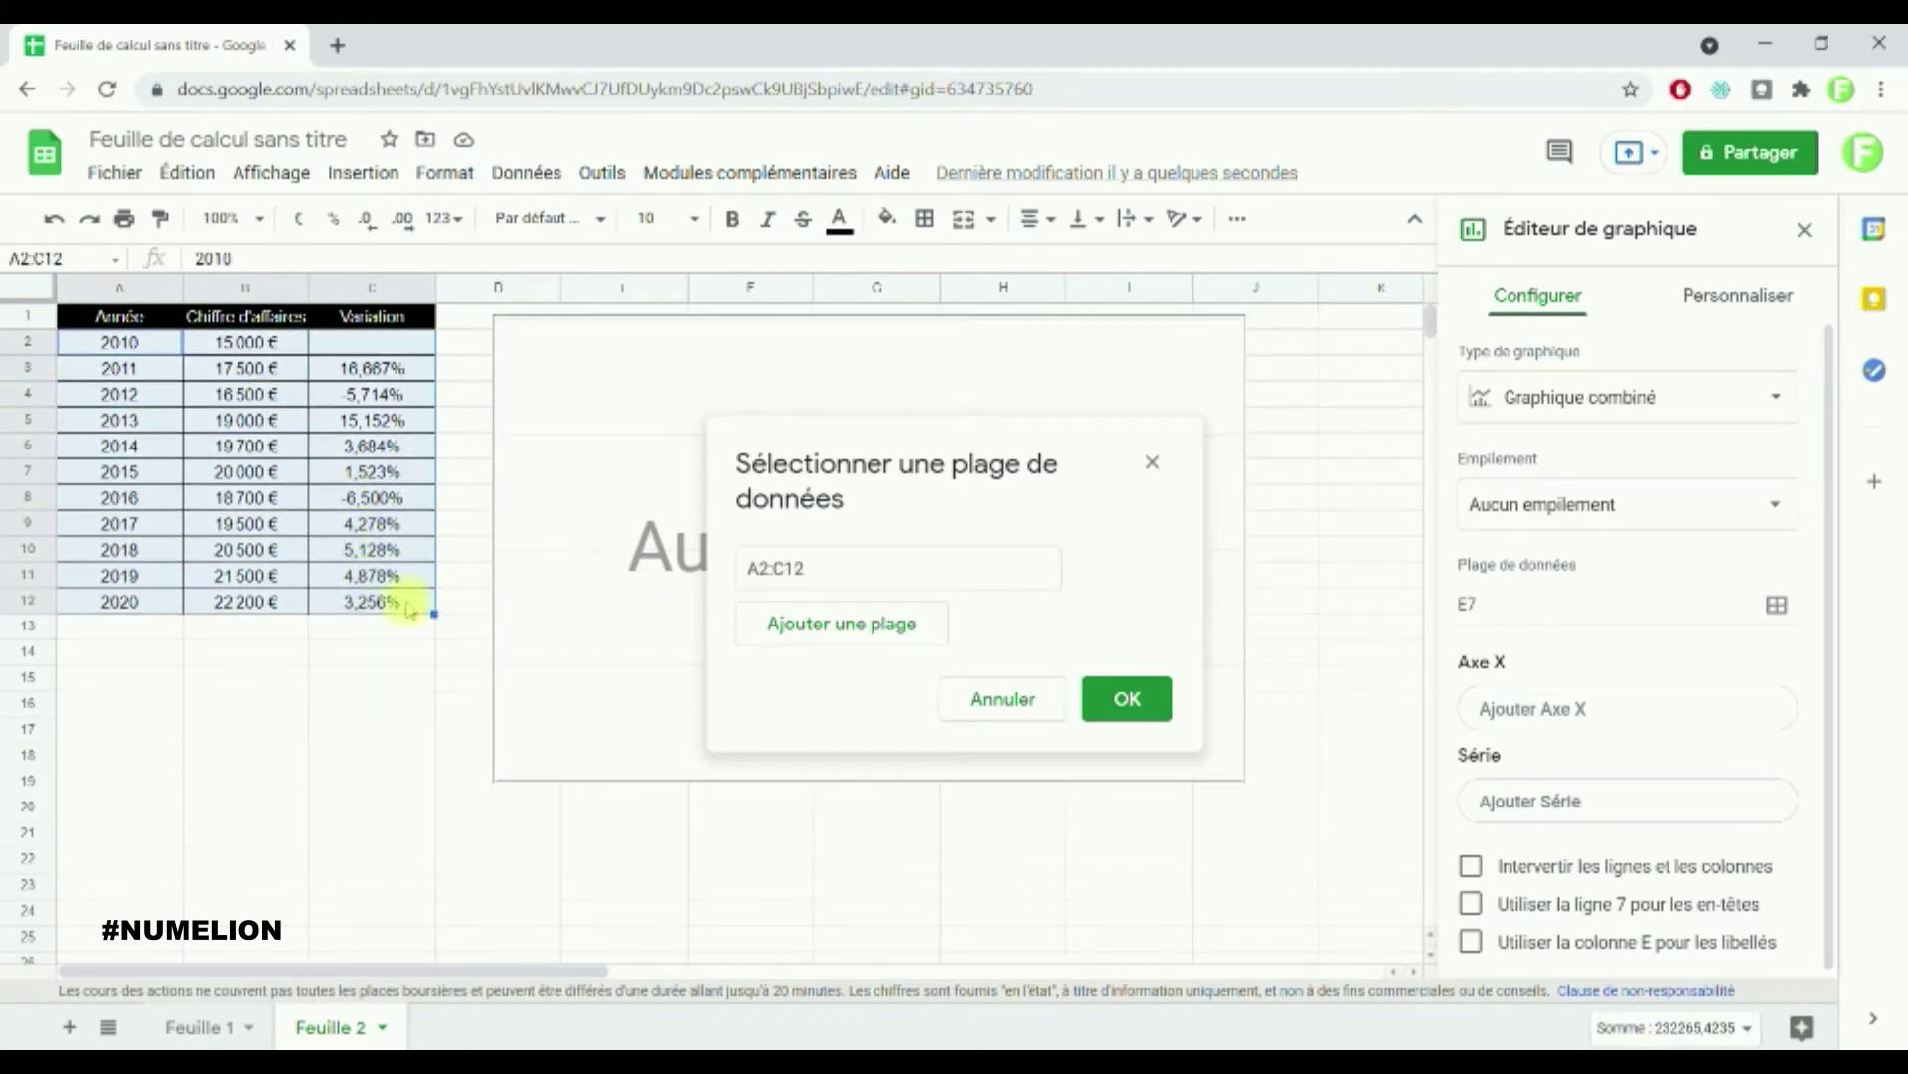
{"action": "left_click", "coordinate": [1115, 702]}
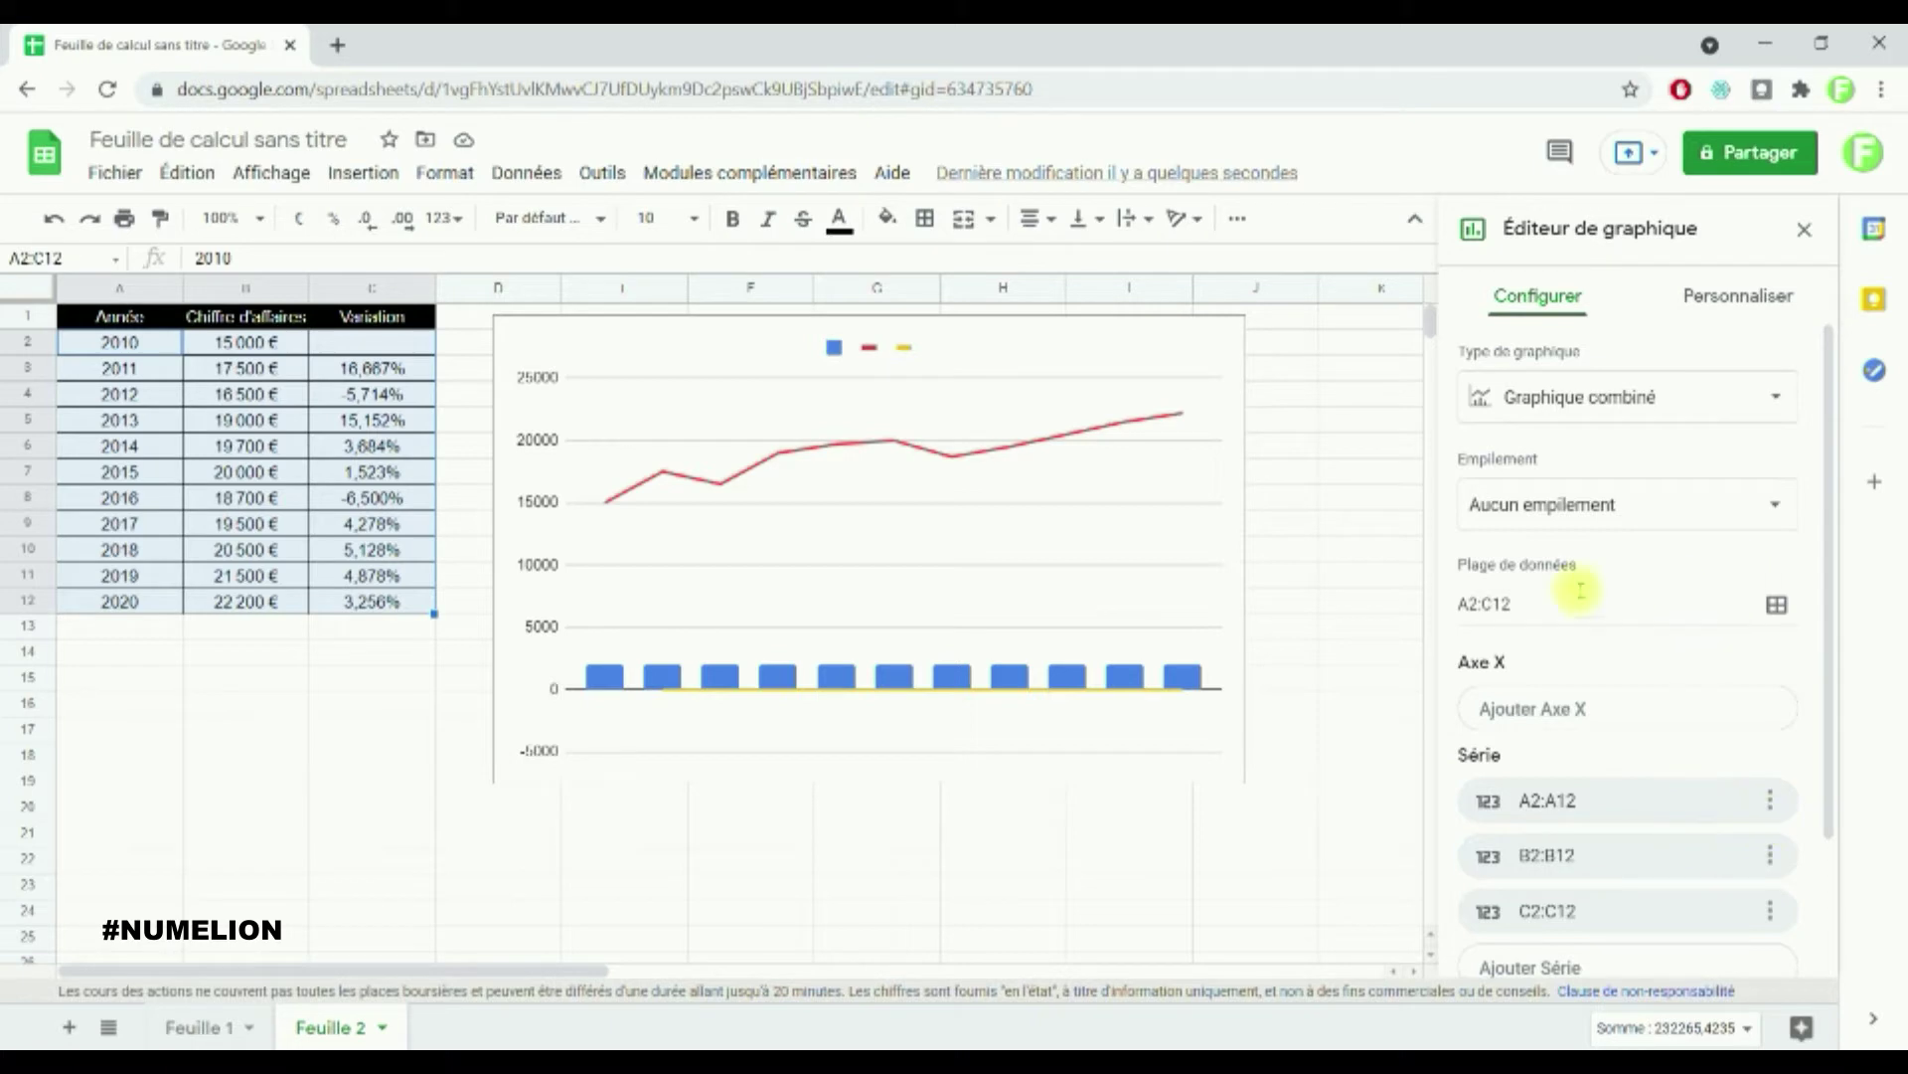
Step: Assign the year cells A2:A12 as the chart's X axis
{"action": "left_click", "coordinate": [1543, 711]}
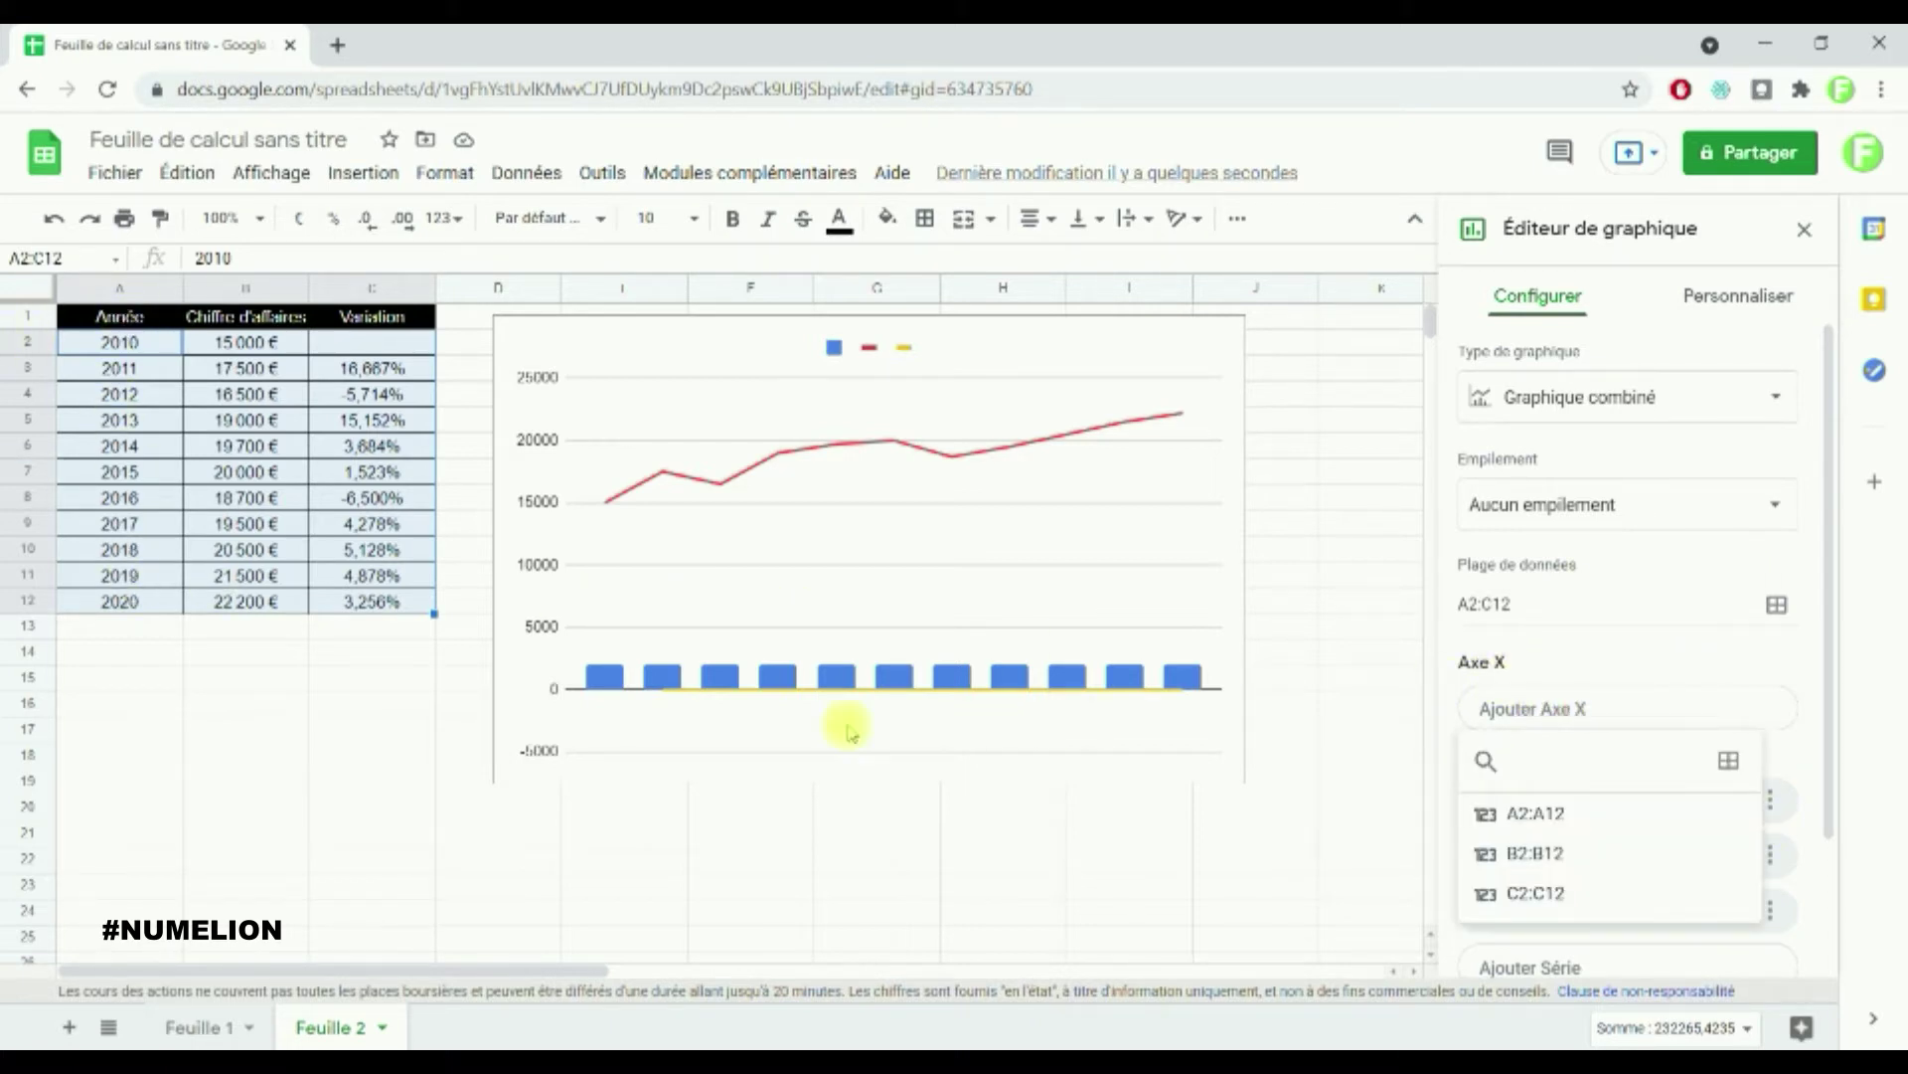
{"action": "left_click", "coordinate": [1574, 710]}
{"action": "left_click", "coordinate": [1580, 717]}
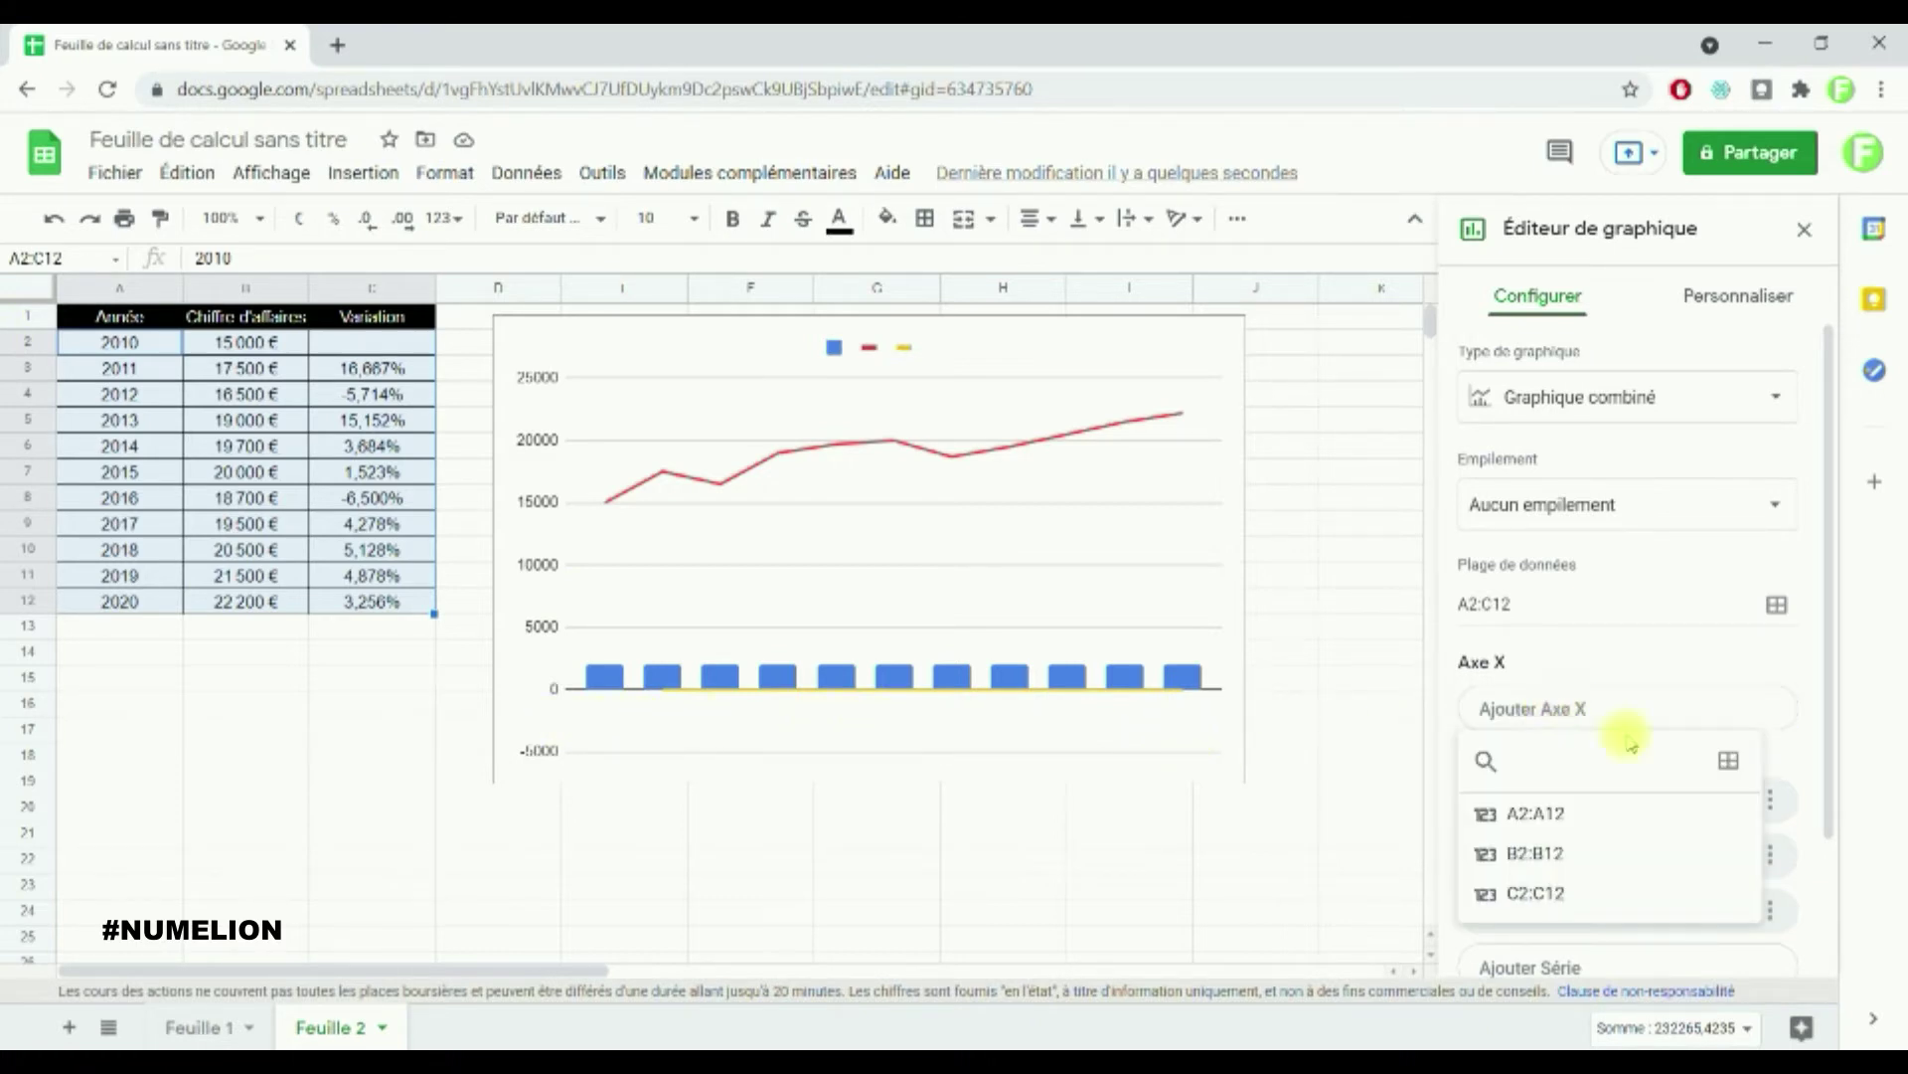
{"action": "left_click", "coordinate": [1728, 762]}
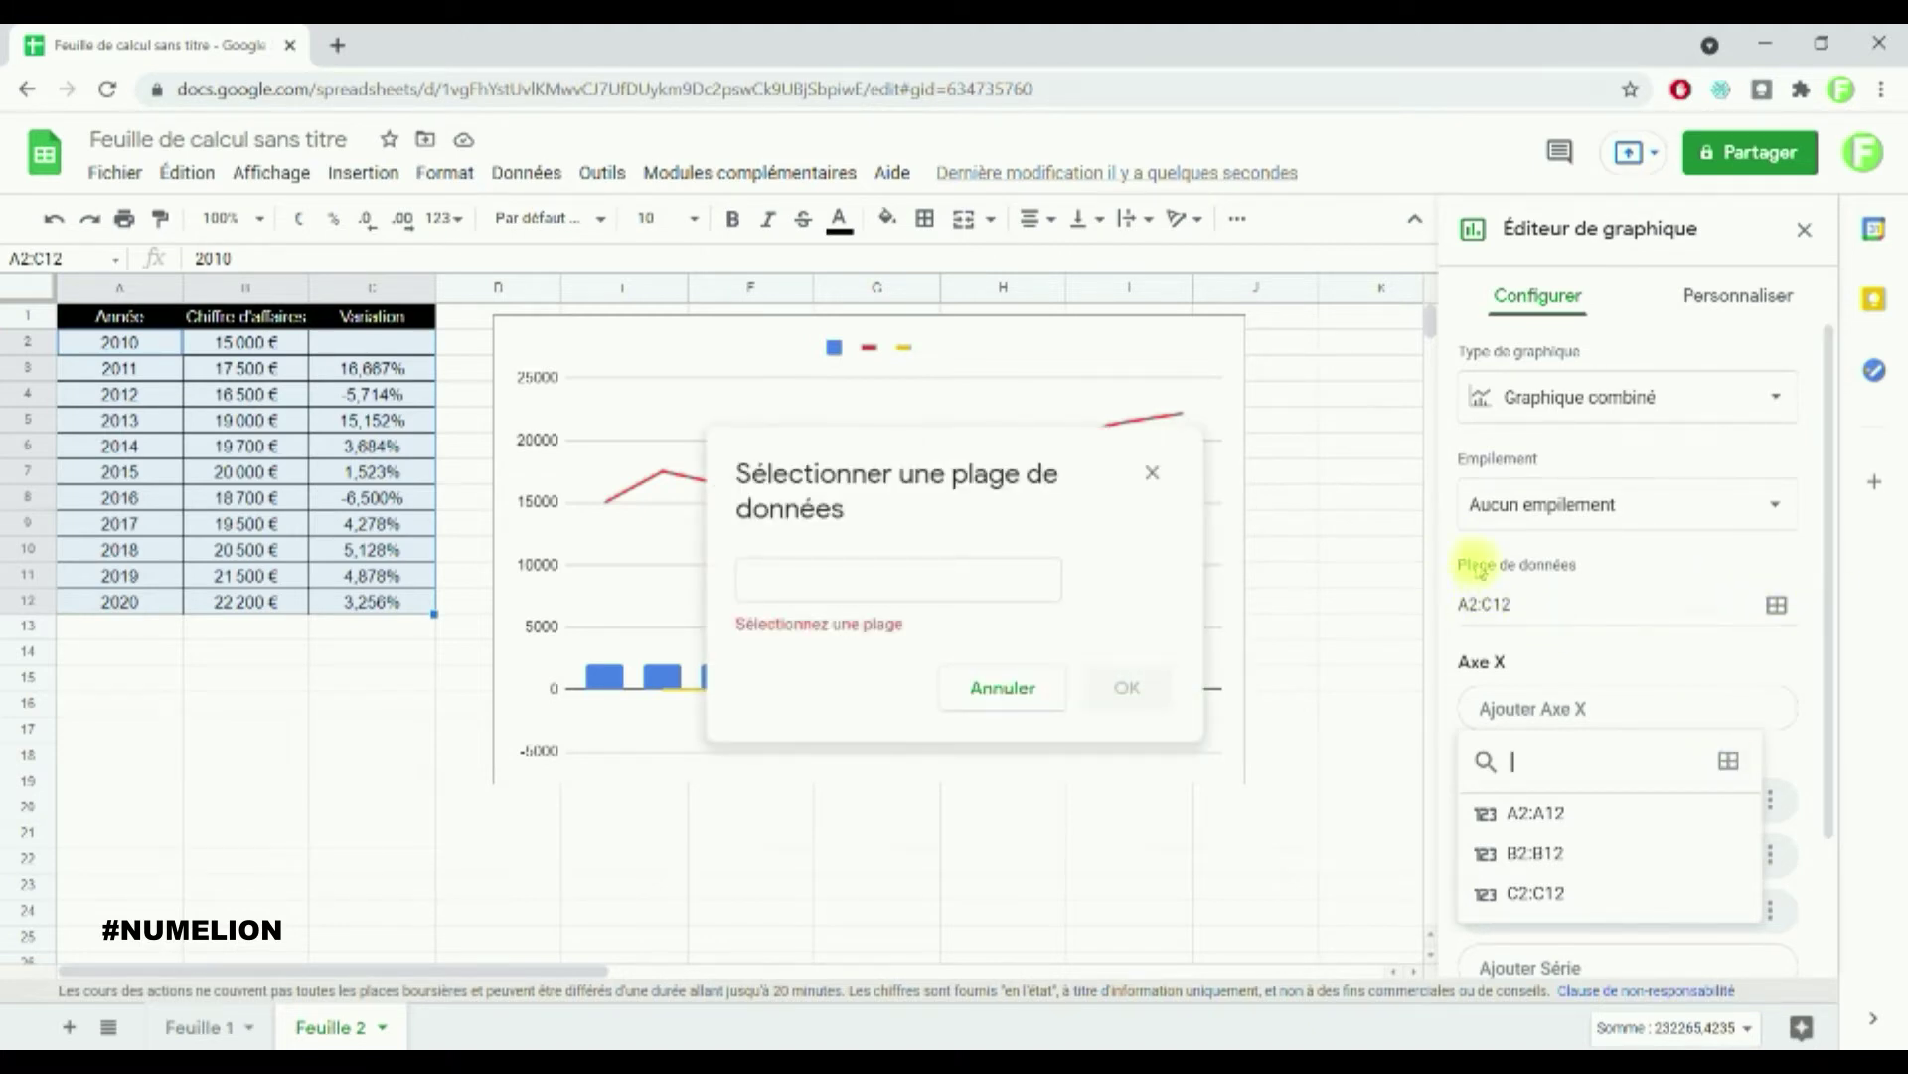
{"action": "left_click", "coordinate": [805, 579]}
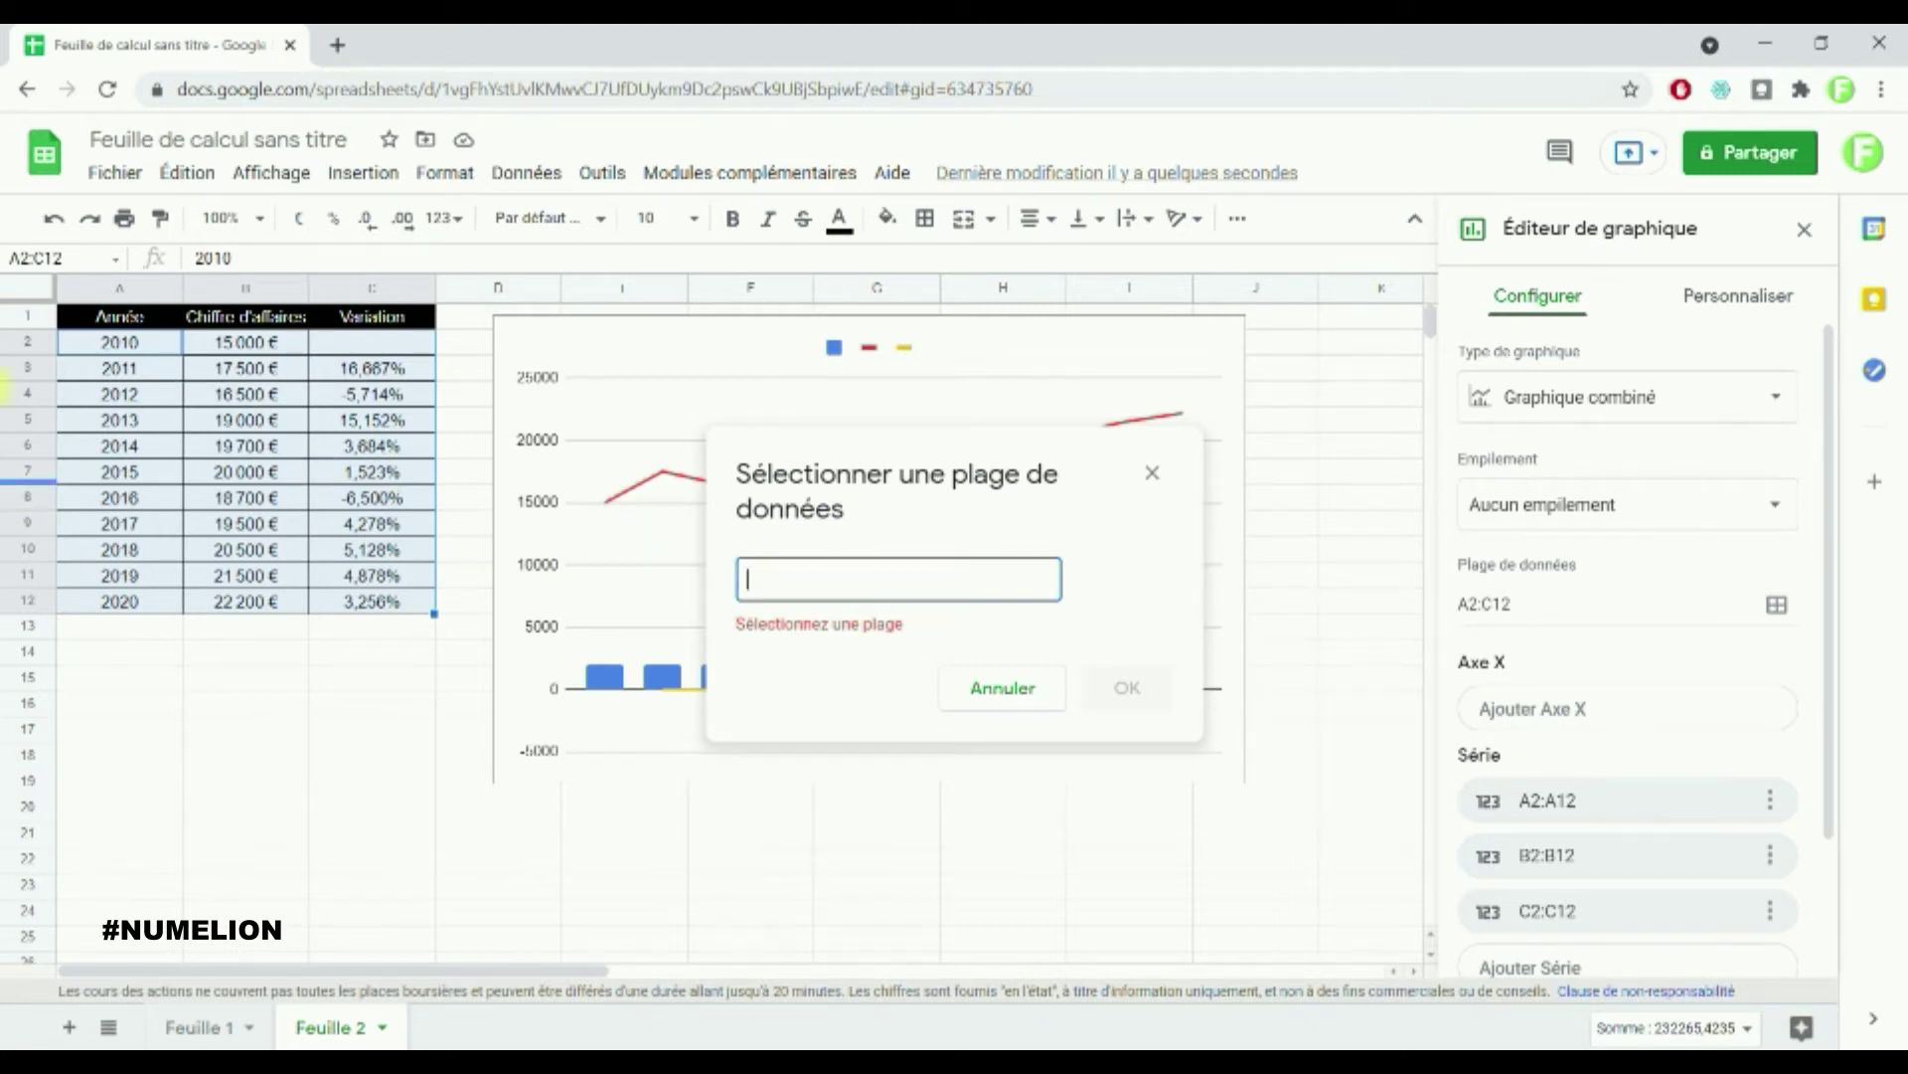
{"action": "left_click_drag", "start_coordinate": [119, 341], "coordinate": [129, 614]}
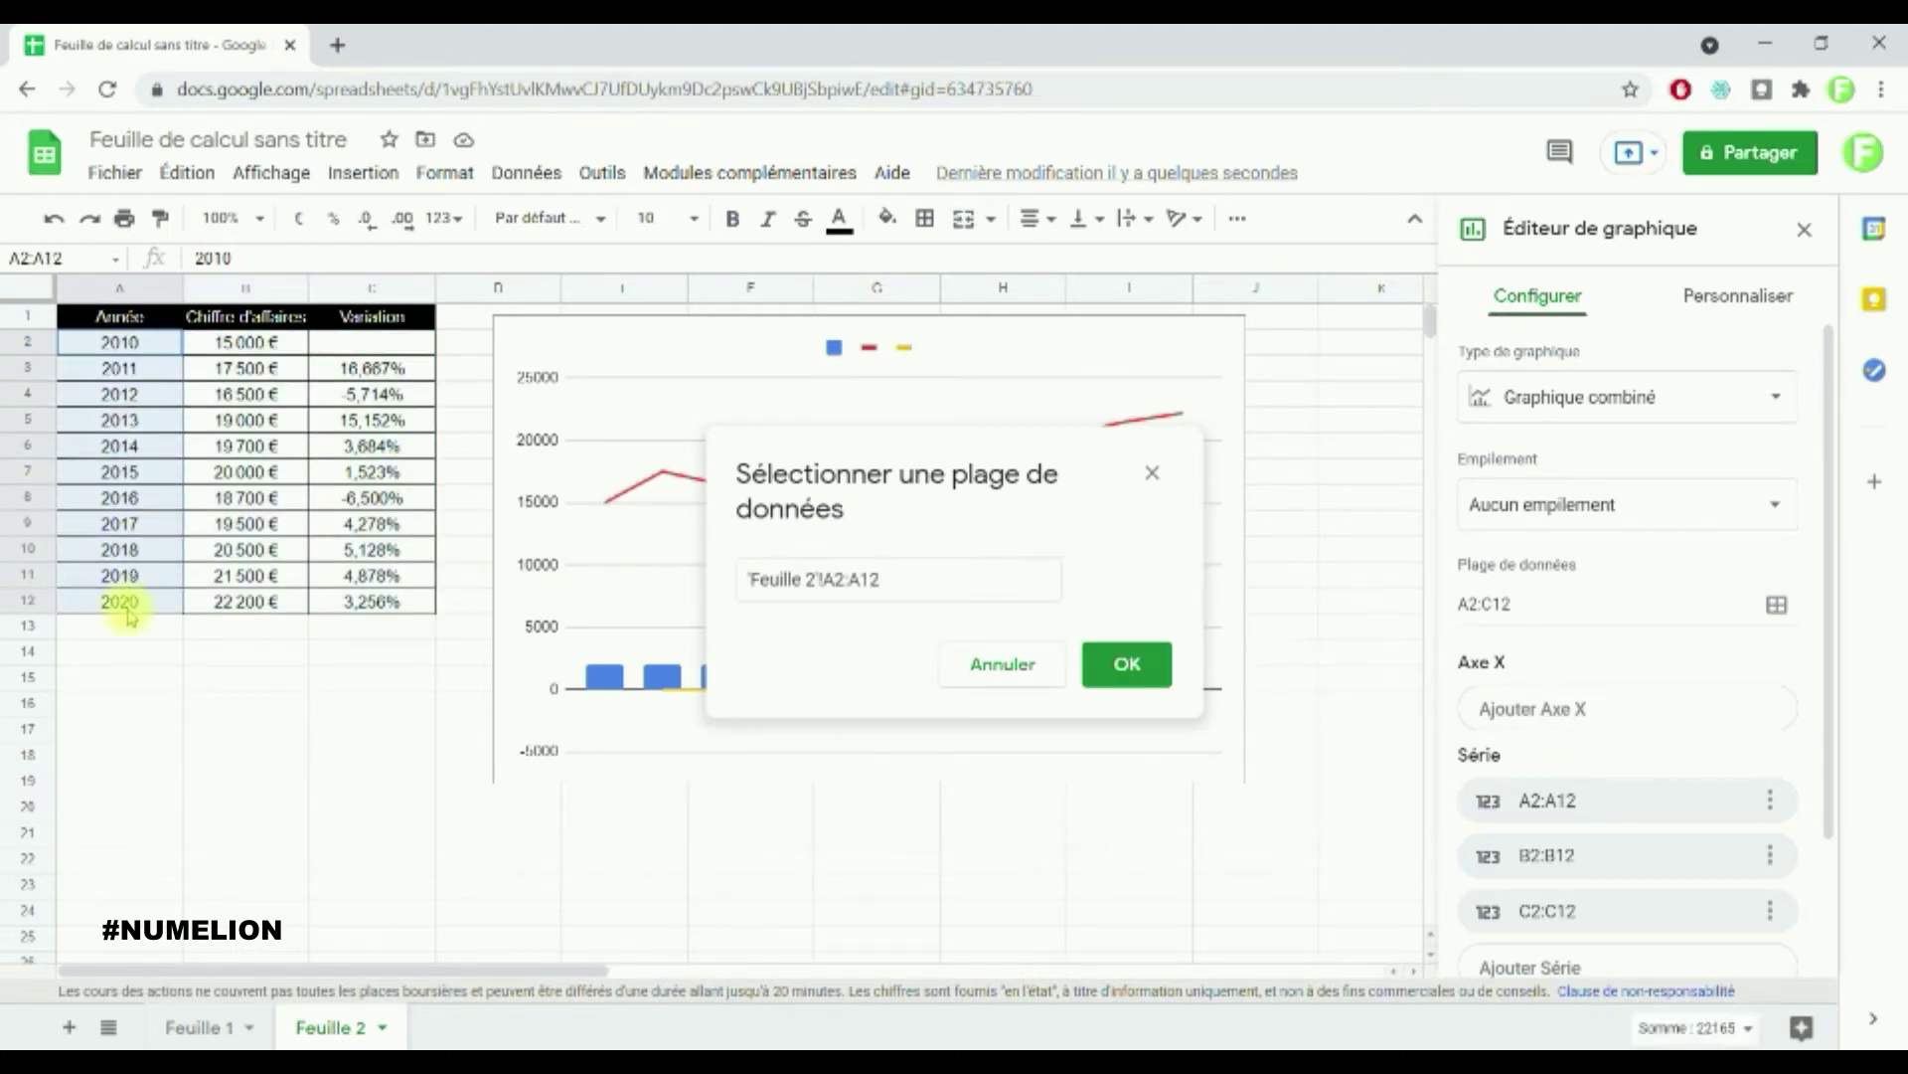
{"action": "left_click", "coordinate": [1122, 666]}
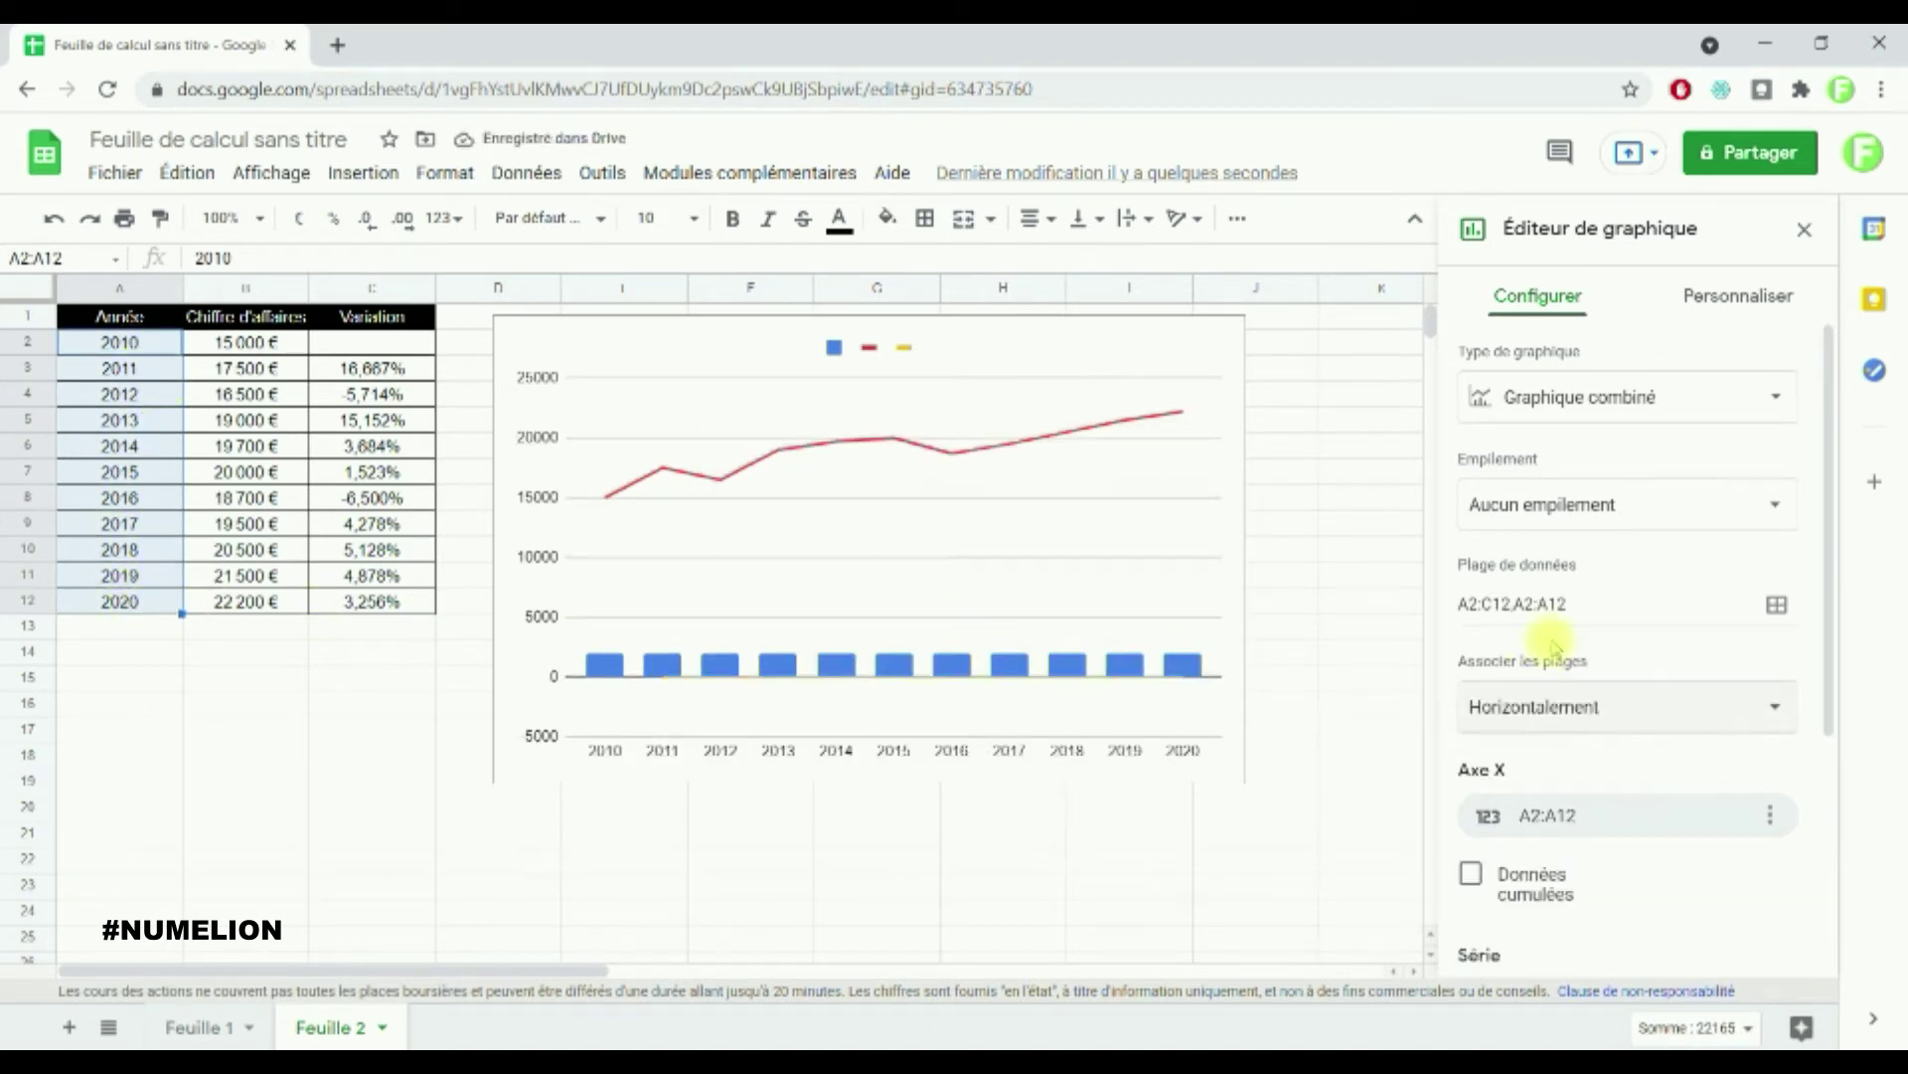
Step: Remove the existing series A2:A12, B2:B12 and C2:C12 from the chart one by one
{"action": "scroll", "coordinate": [1766, 751], "scroll_direction": "down", "scroll_amount": 3}
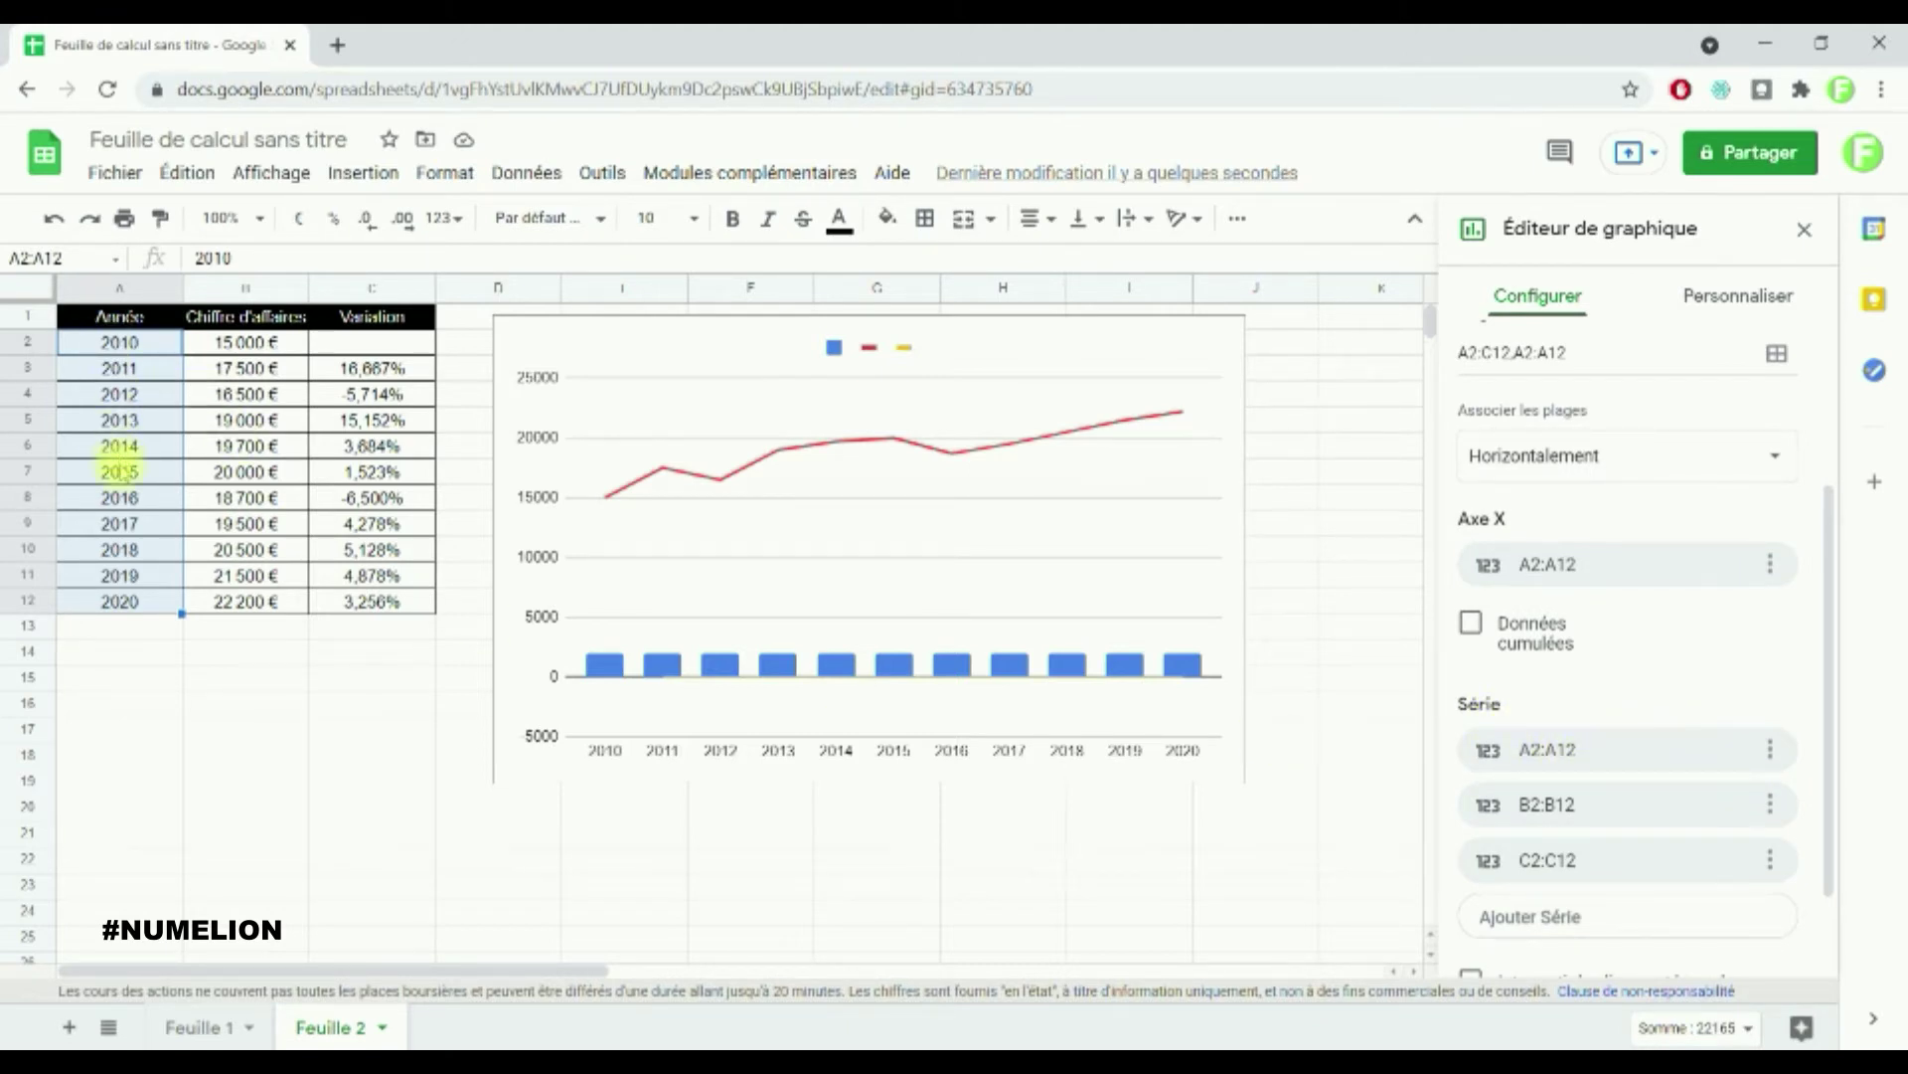
{"action": "left_click", "coordinate": [1769, 758]}
{"action": "left_click", "coordinate": [1590, 800]}
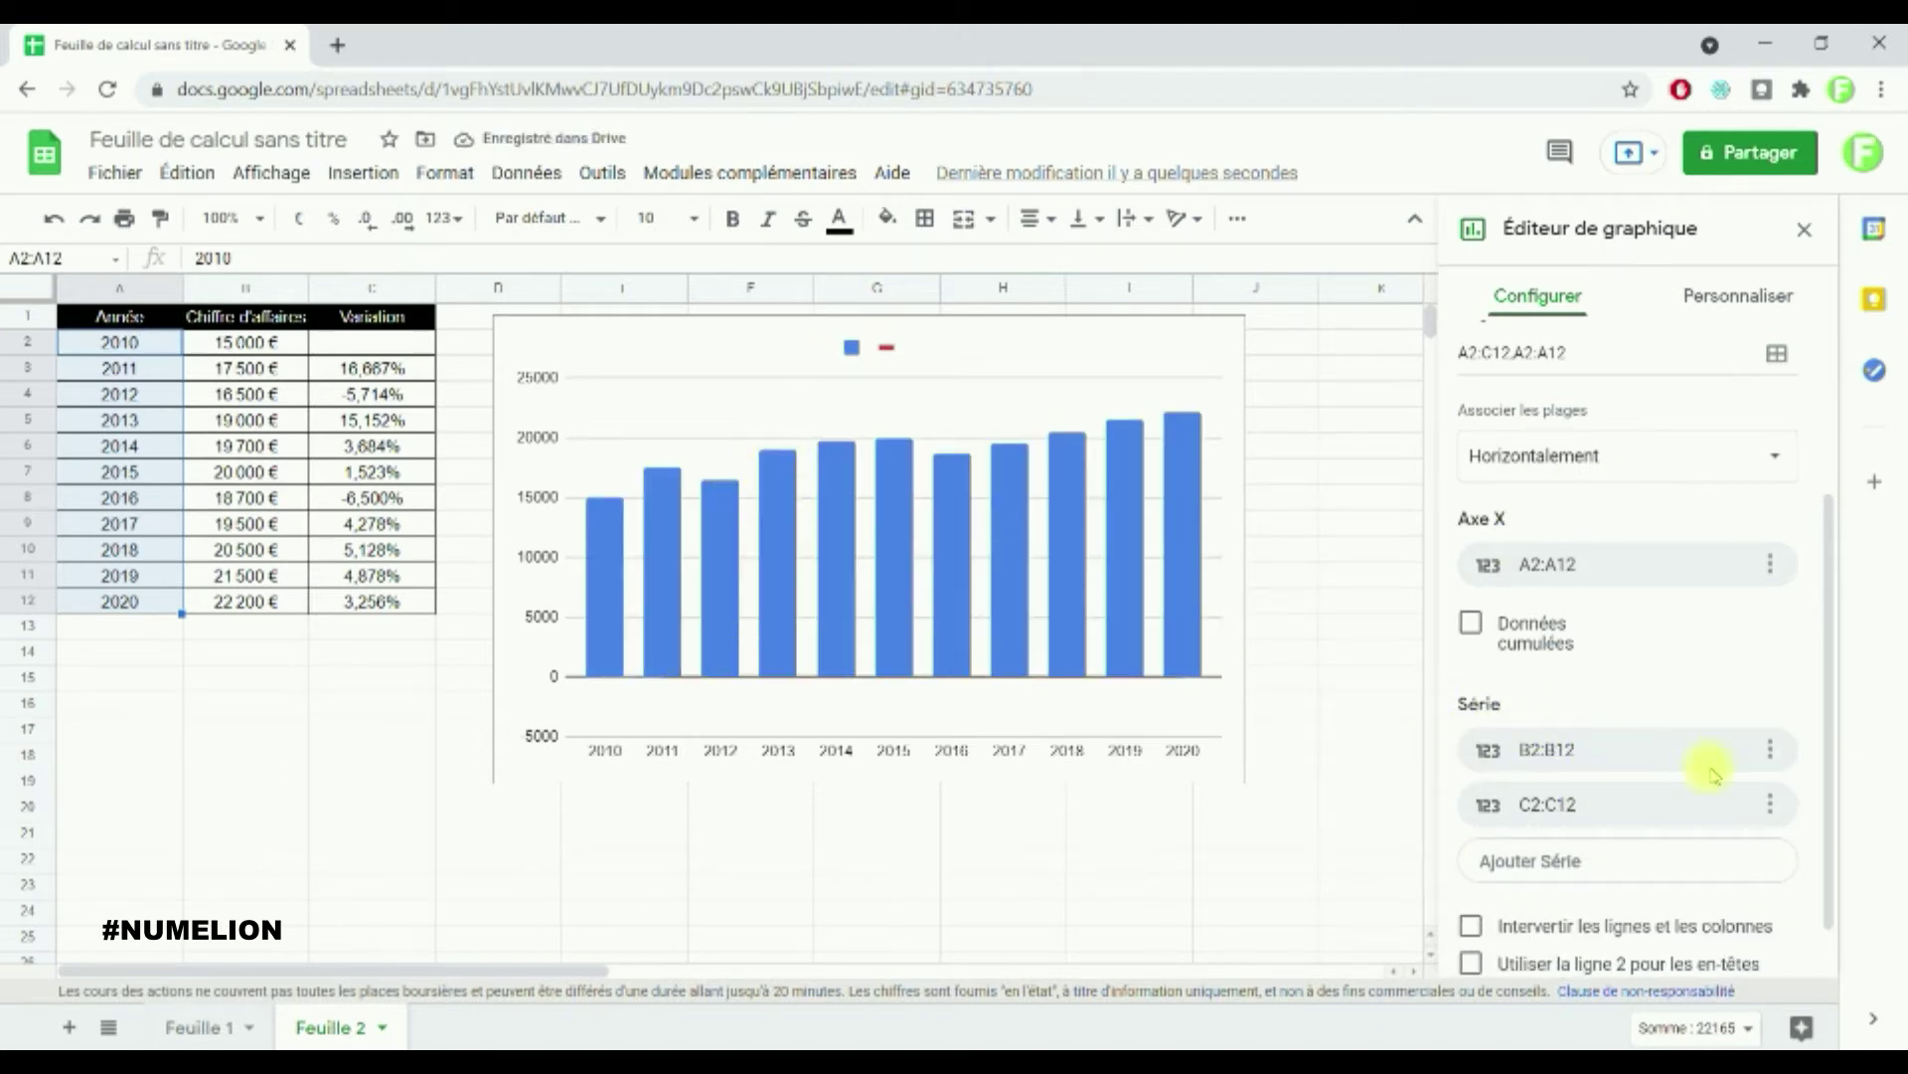
{"action": "left_click", "coordinate": [1770, 751]}
{"action": "left_click", "coordinate": [1593, 798]}
{"action": "left_click", "coordinate": [1770, 748]}
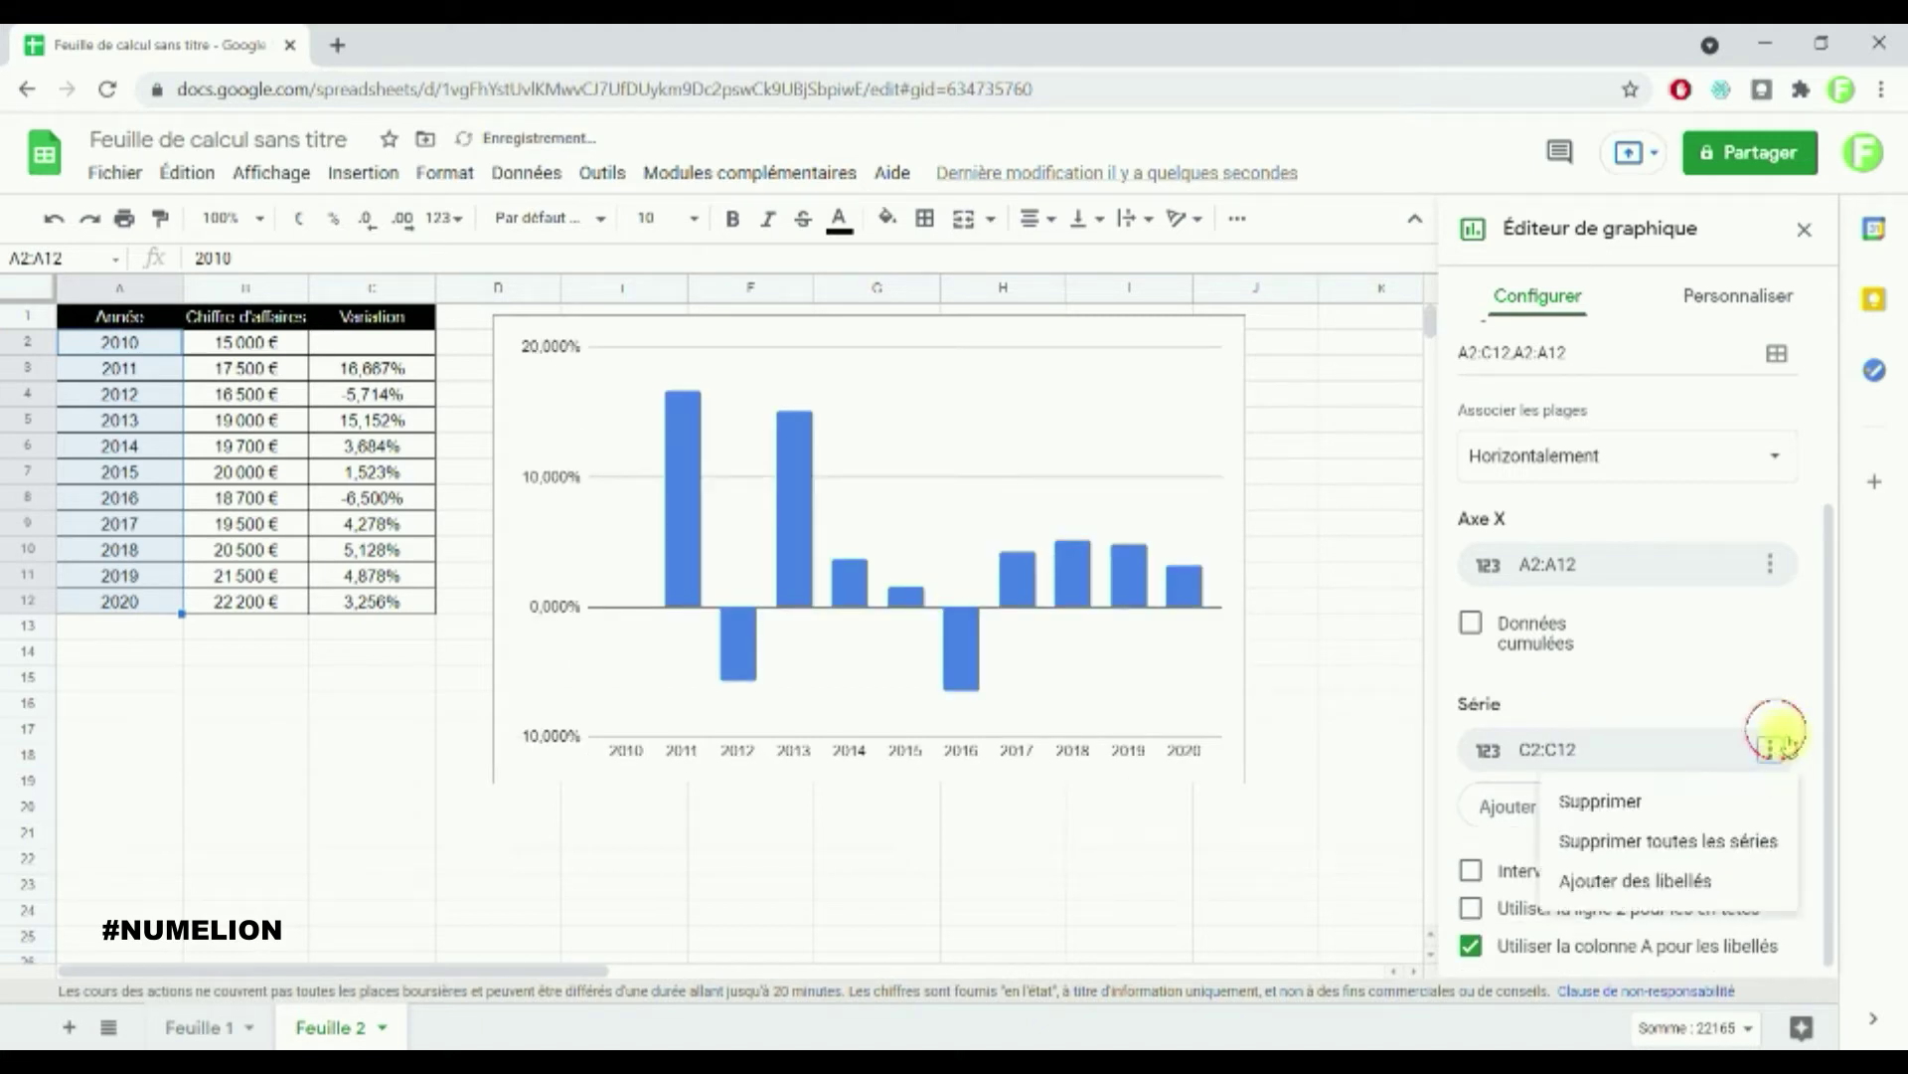
{"action": "left_click", "coordinate": [1661, 796]}
Step: Add the revenue cells B2:B12 (Chiffre d'affaires) as a chart series
{"action": "left_click", "coordinate": [1543, 800]}
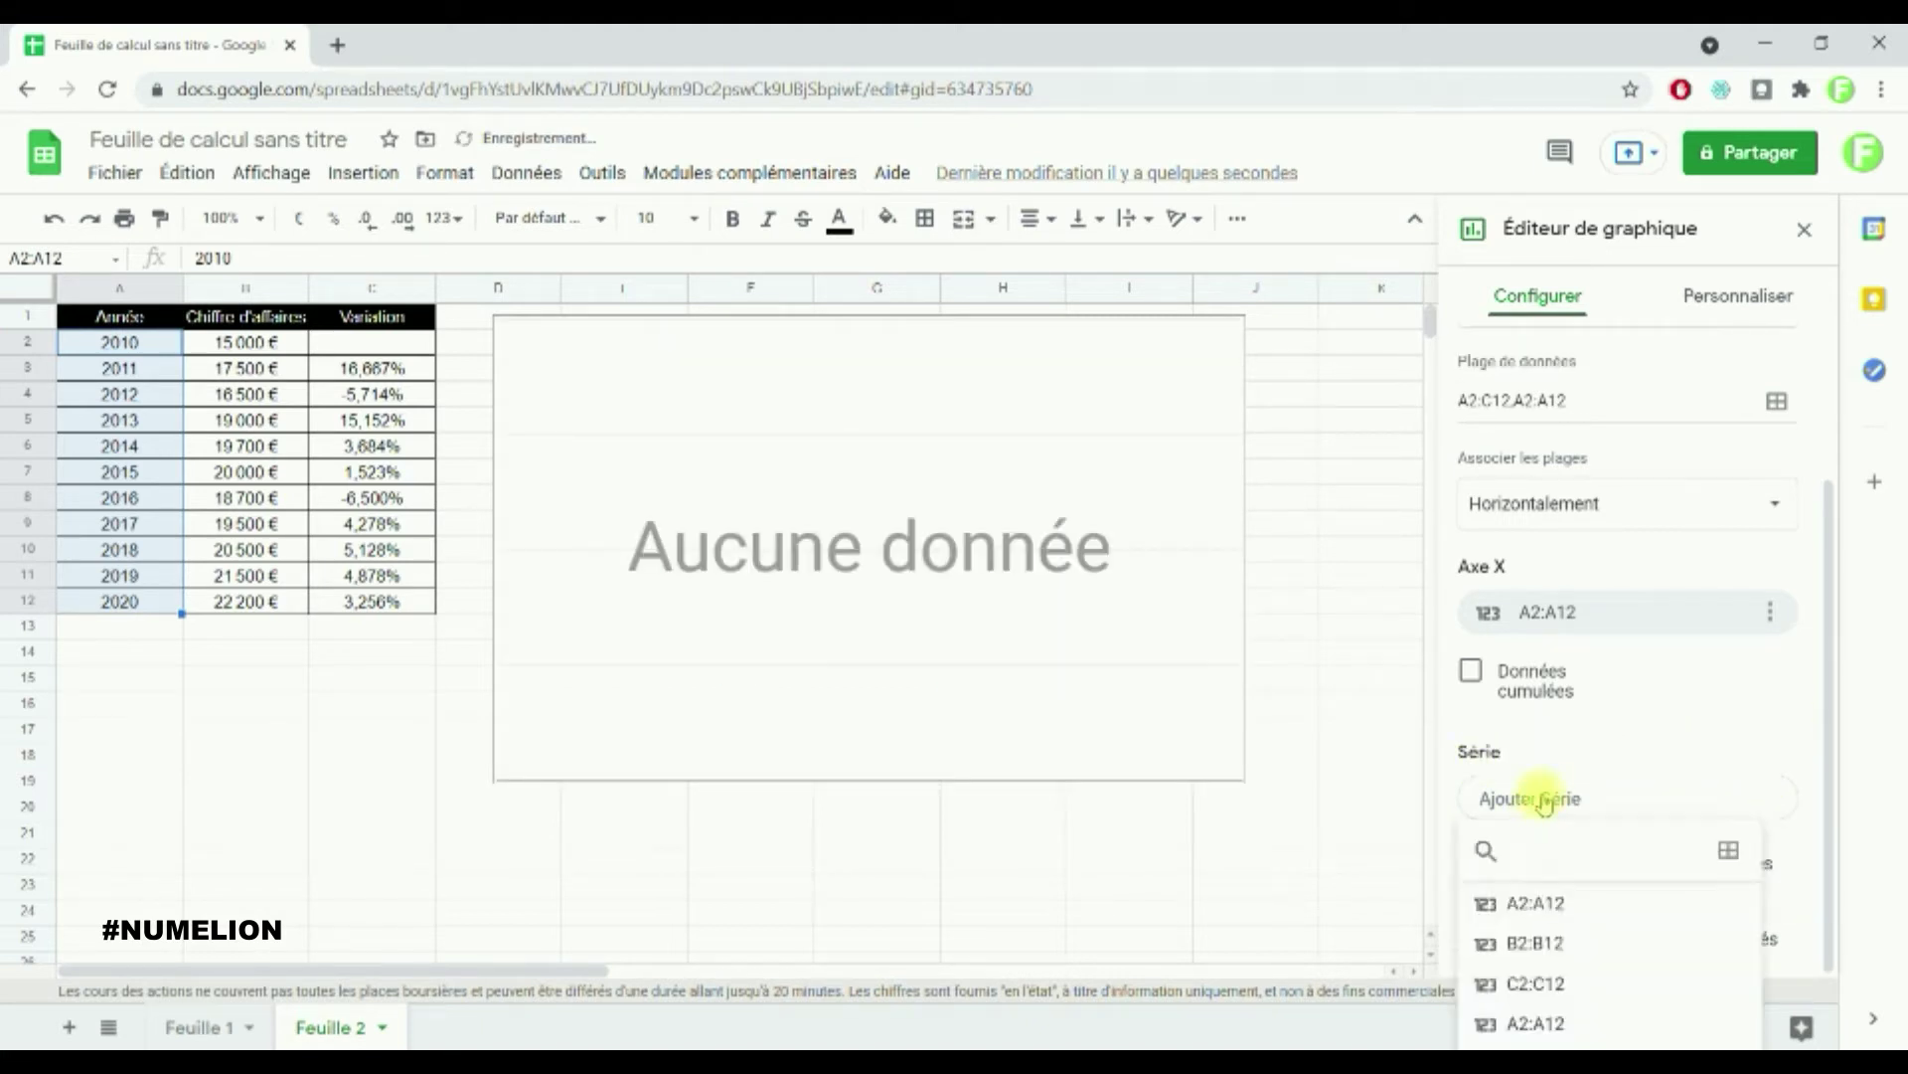
{"action": "left_click", "coordinate": [1725, 852]}
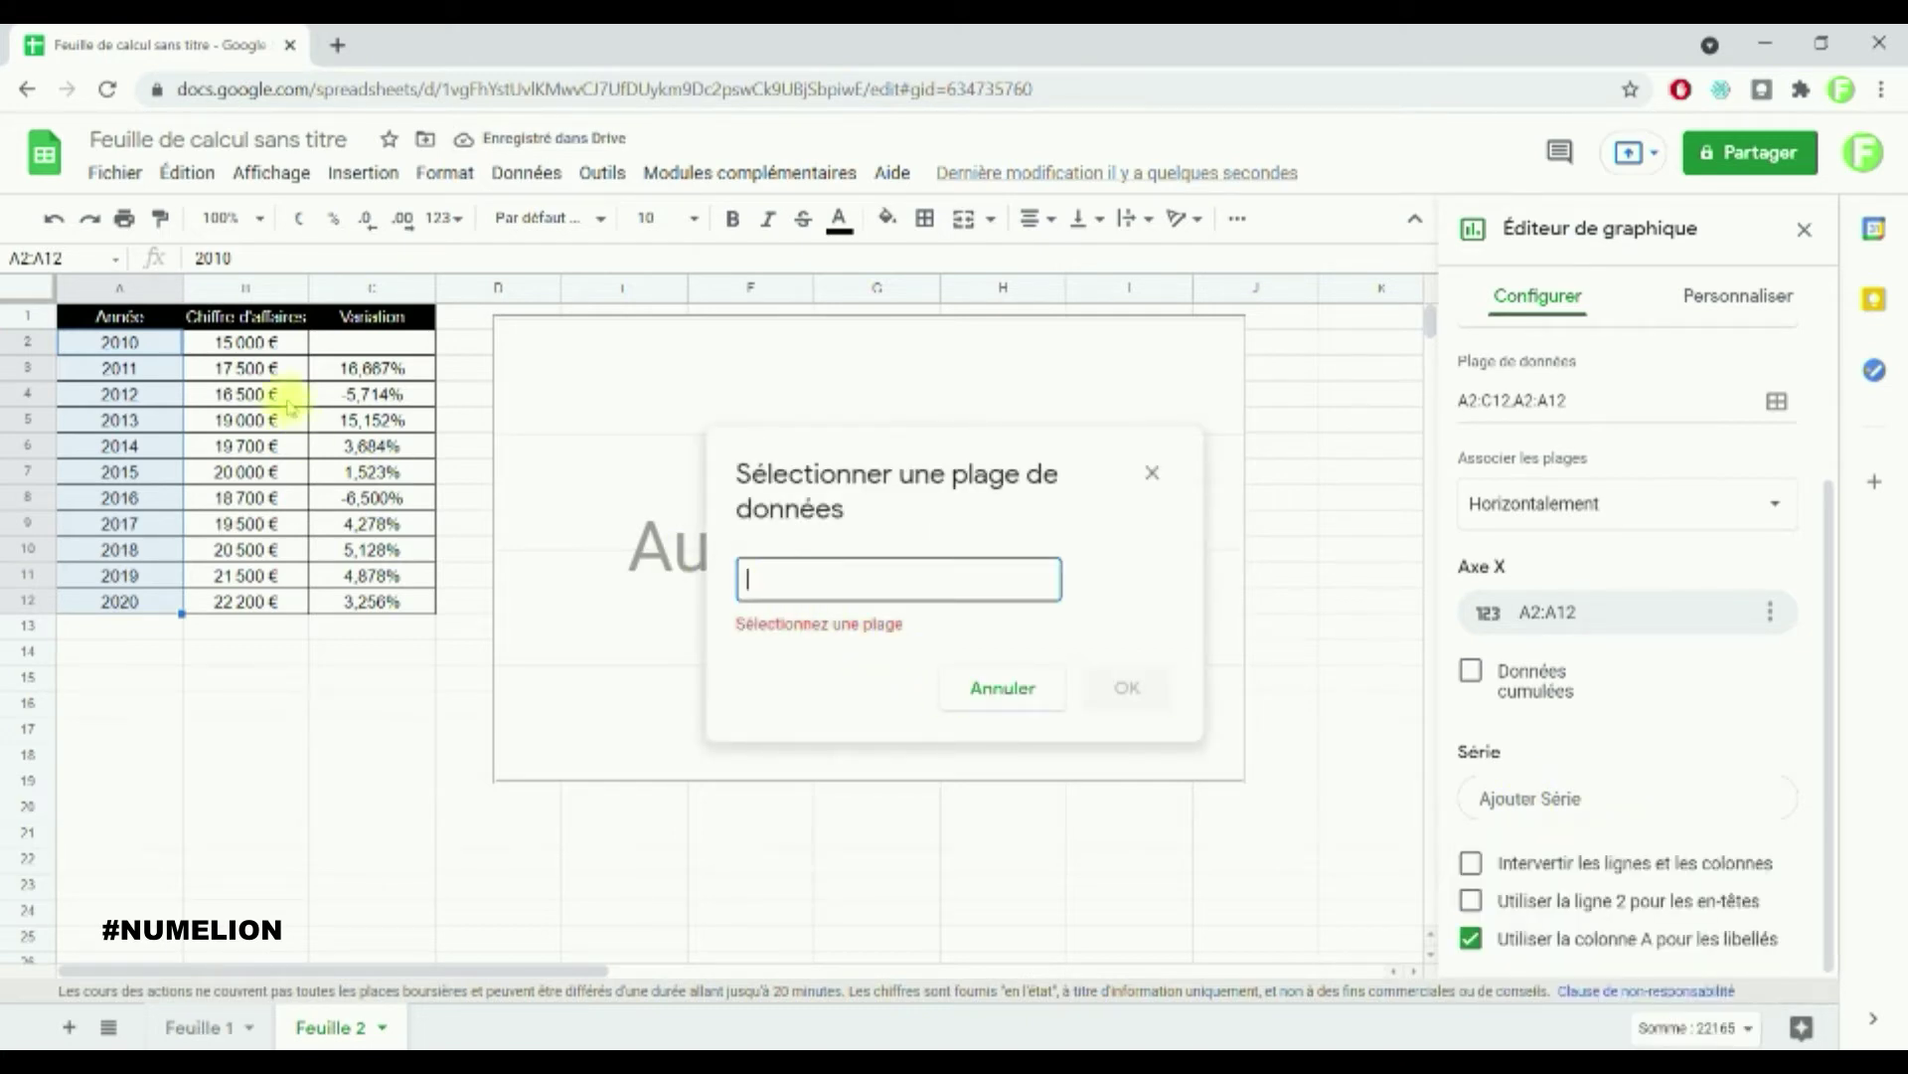
{"action": "mouse_move", "coordinate": [231, 342]}
{"action": "left_mouse_down"}
{"action": "mouse_move", "coordinate": [214, 493]}
{"action": "mouse_move", "coordinate": [243, 602]}
{"action": "left_mouse_up"}
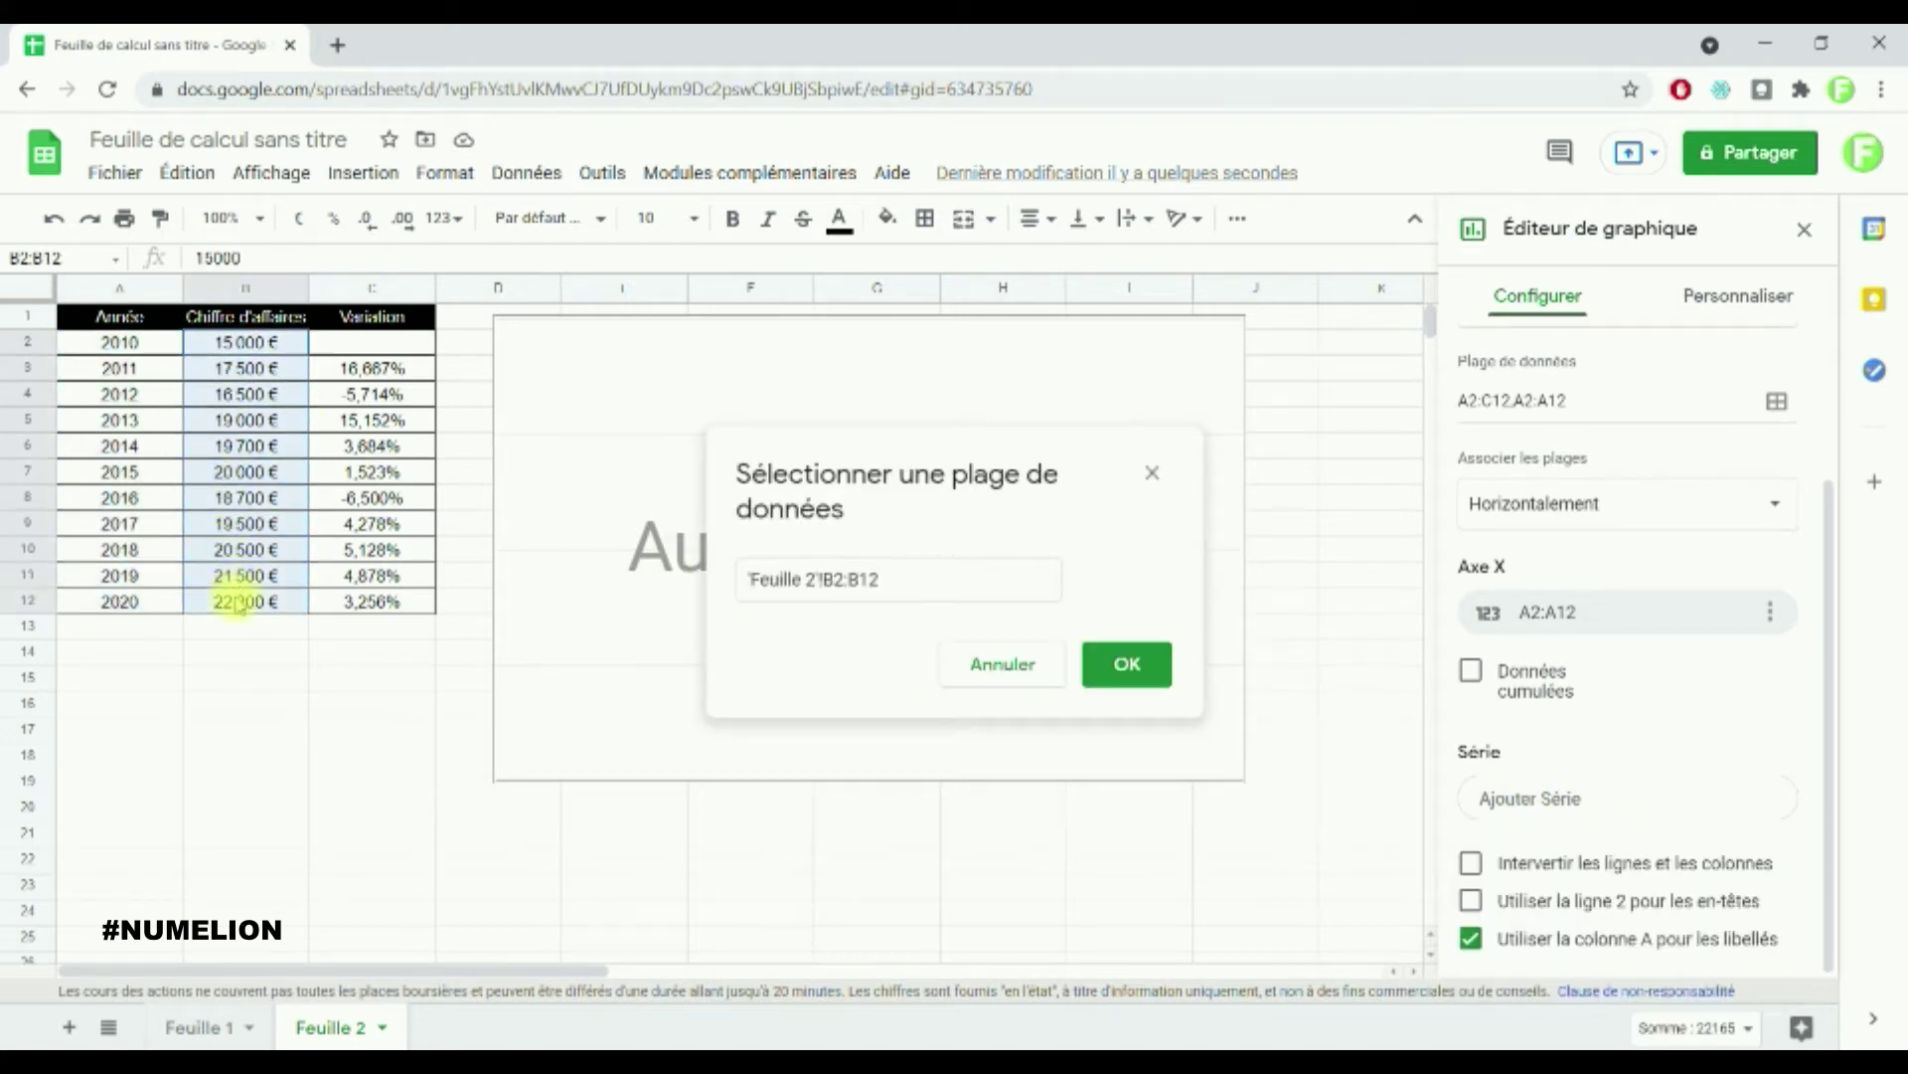
{"action": "left_click", "coordinate": [1127, 664]}
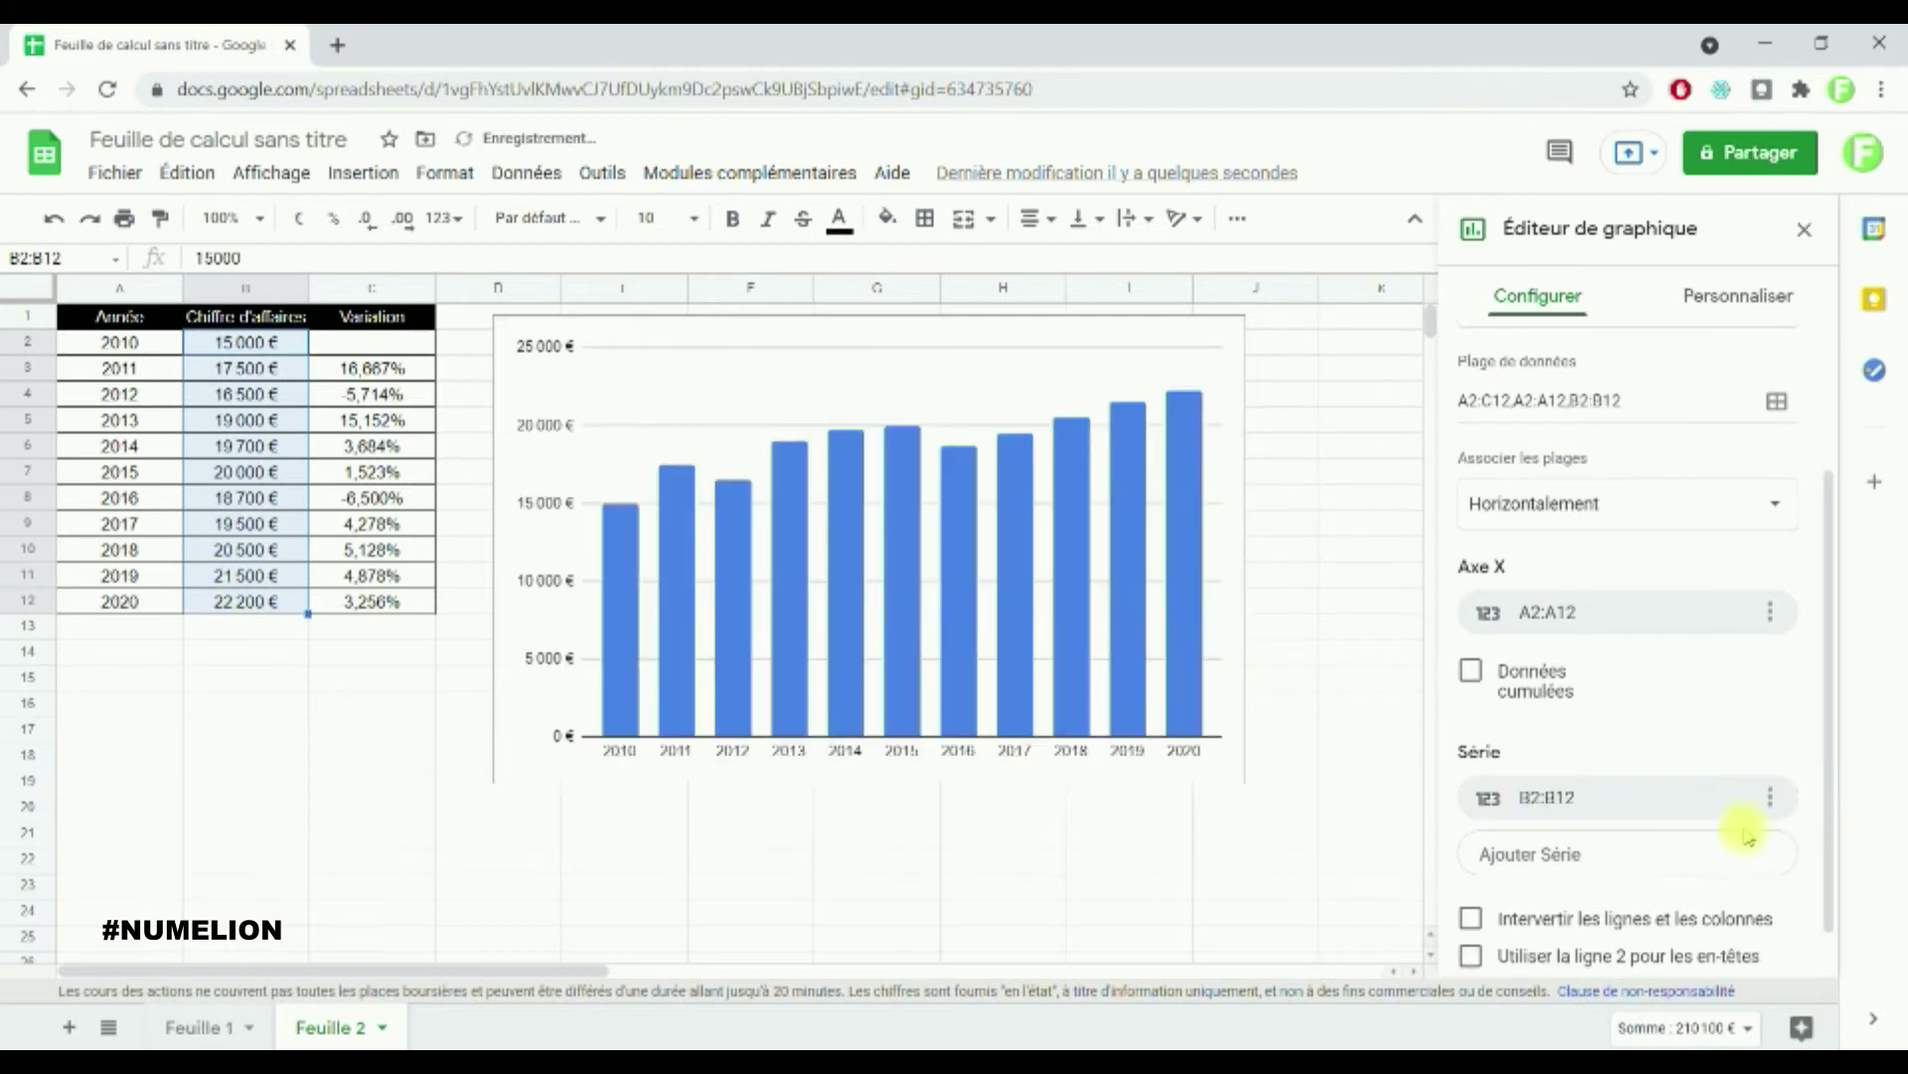
Step: Add the variation cells C2:C12 as a second chart series
{"action": "left_click", "coordinate": [1595, 855]}
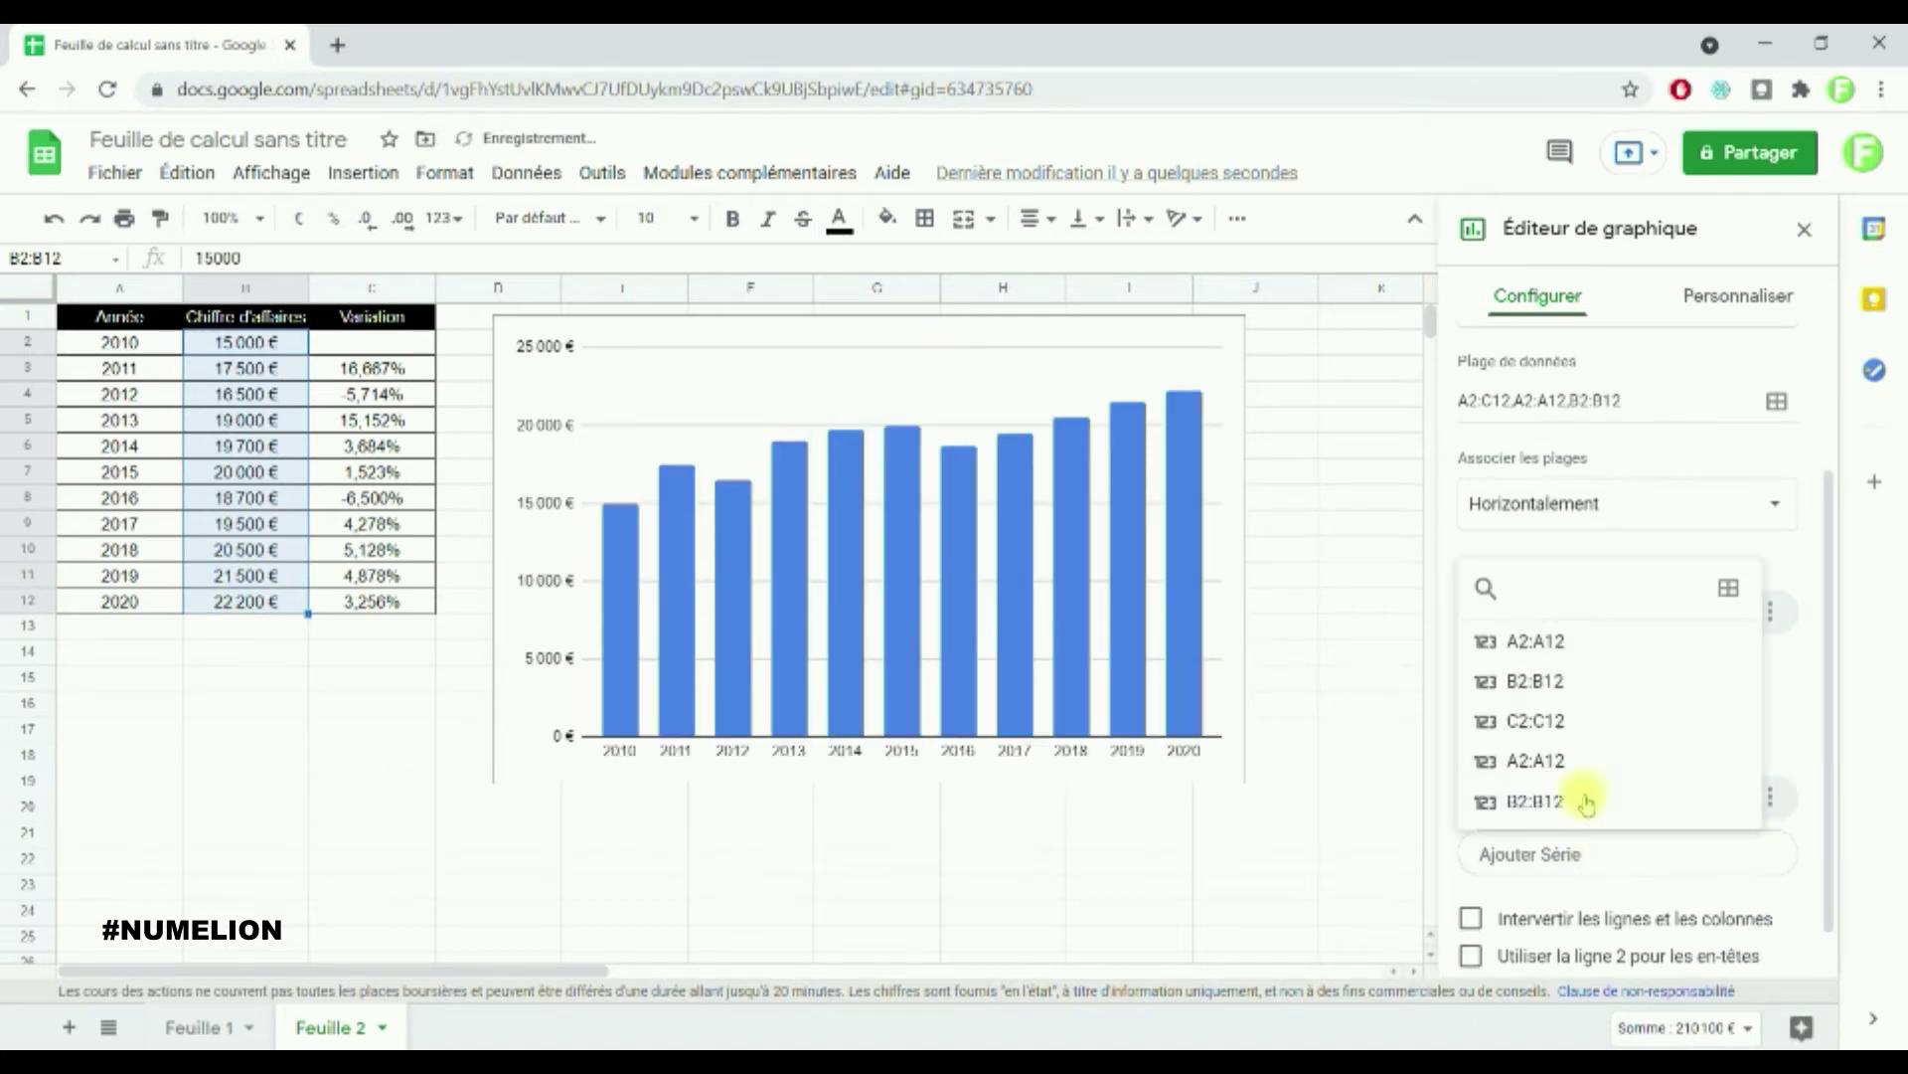
{"action": "left_click", "coordinate": [1730, 592]}
{"action": "left_click", "coordinate": [809, 569]}
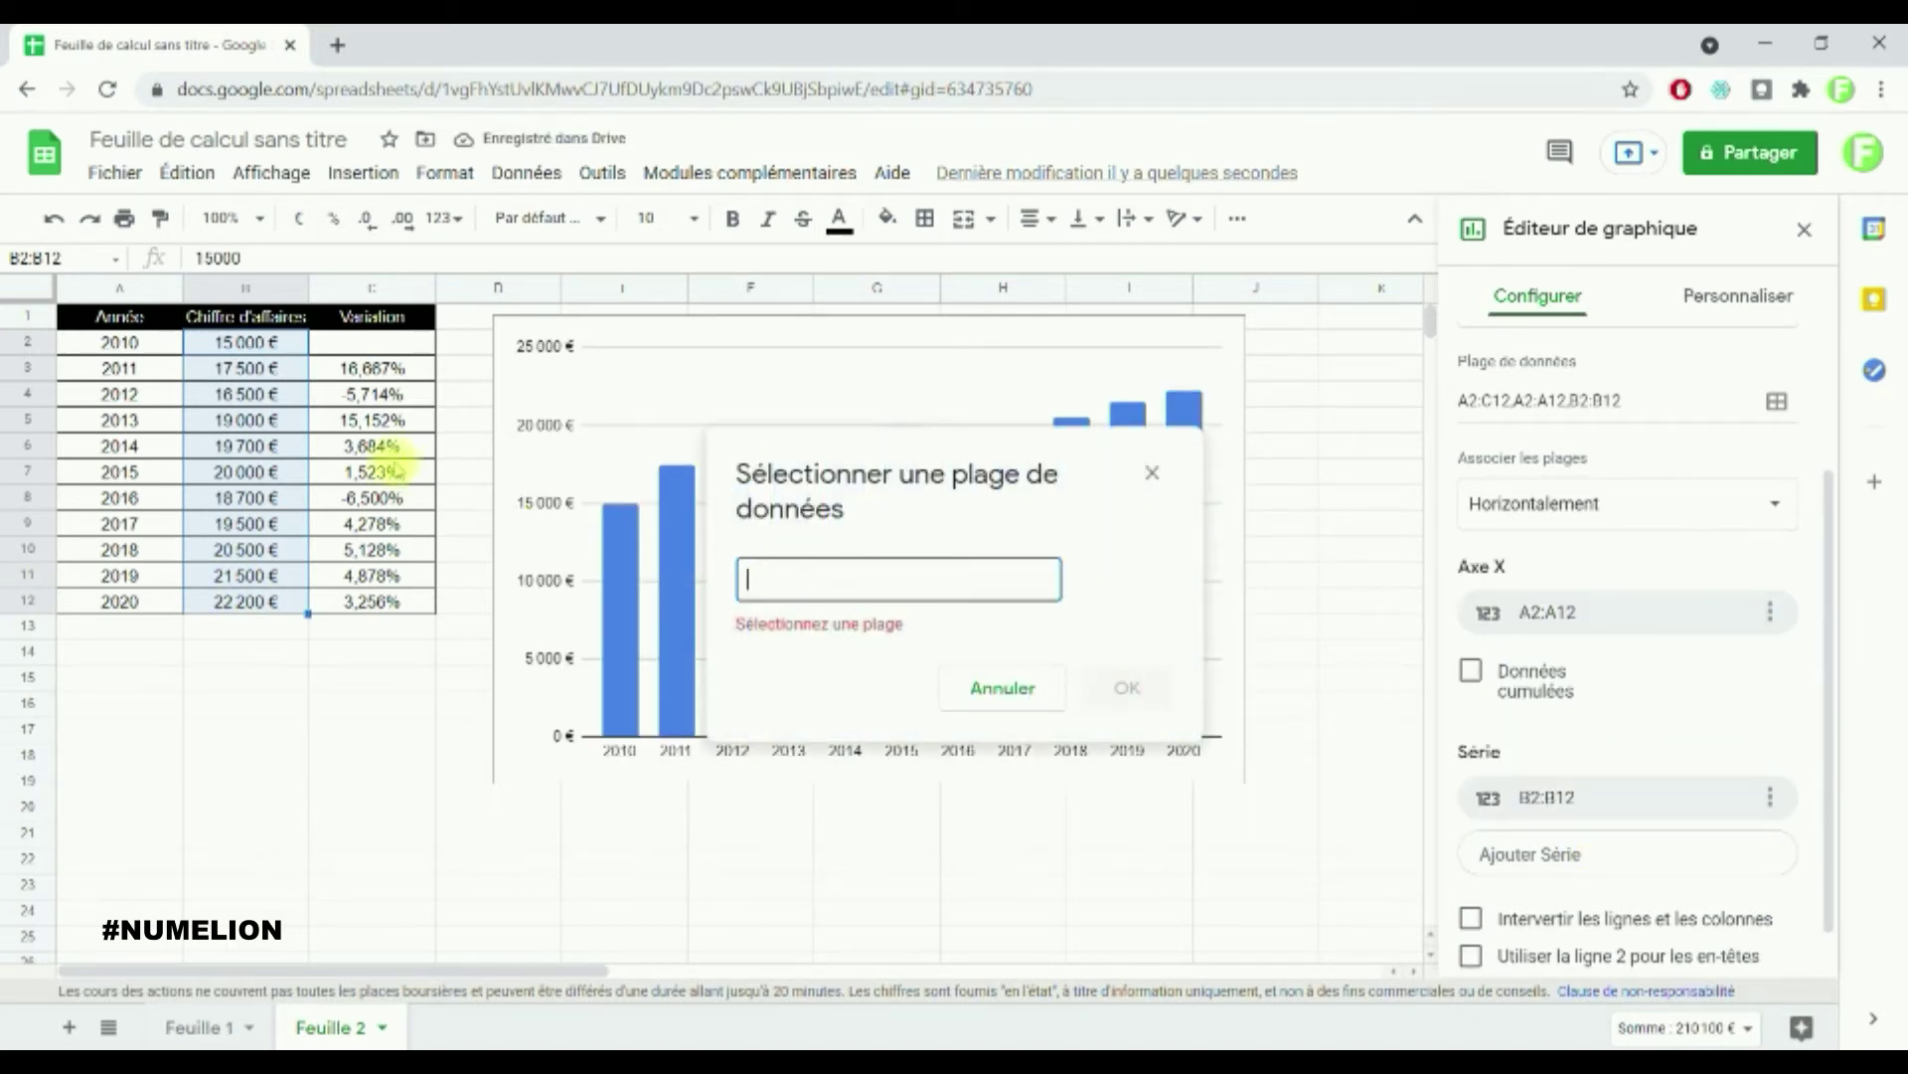
{"action": "left_click_drag", "start_coordinate": [372, 342], "coordinate": [363, 608]}
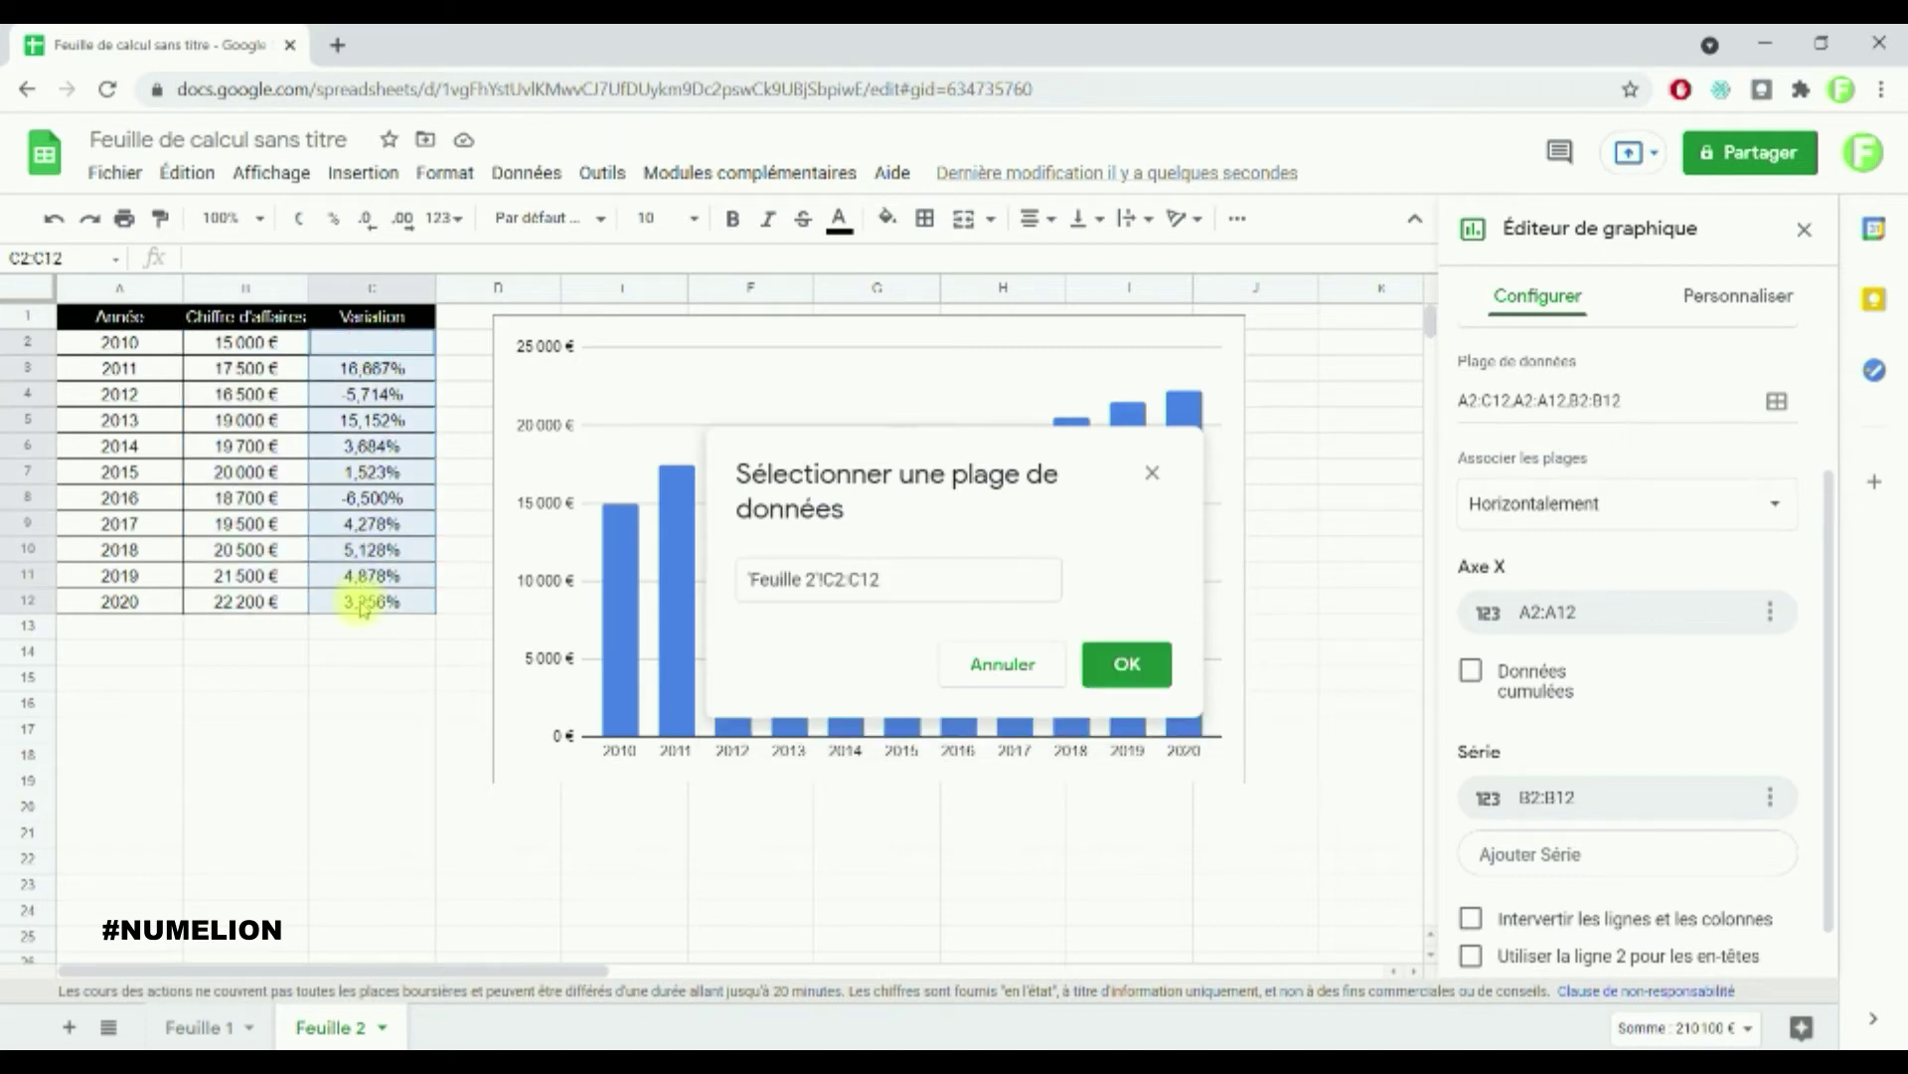
{"action": "left_click", "coordinate": [1124, 662]}
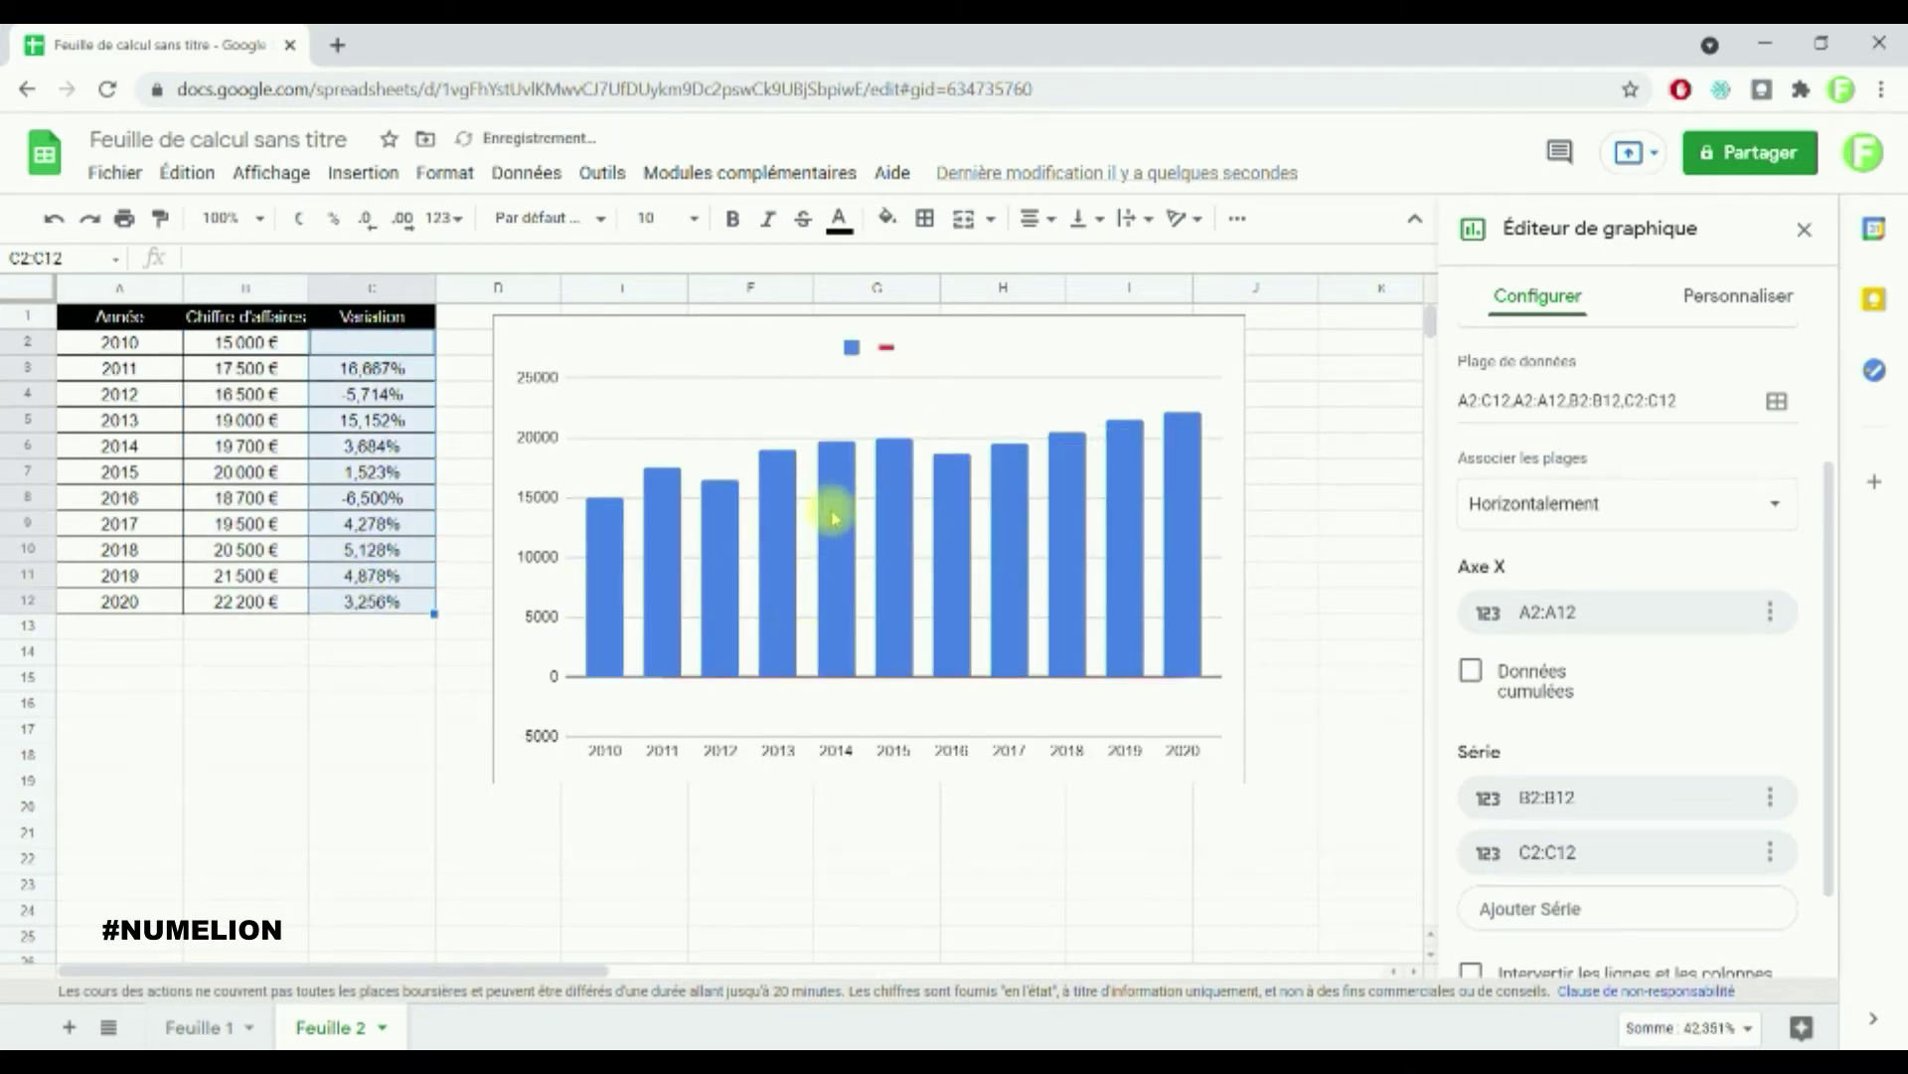
Step: Delete the legend above the chart's plot area
{"action": "left_click", "coordinate": [887, 348]}
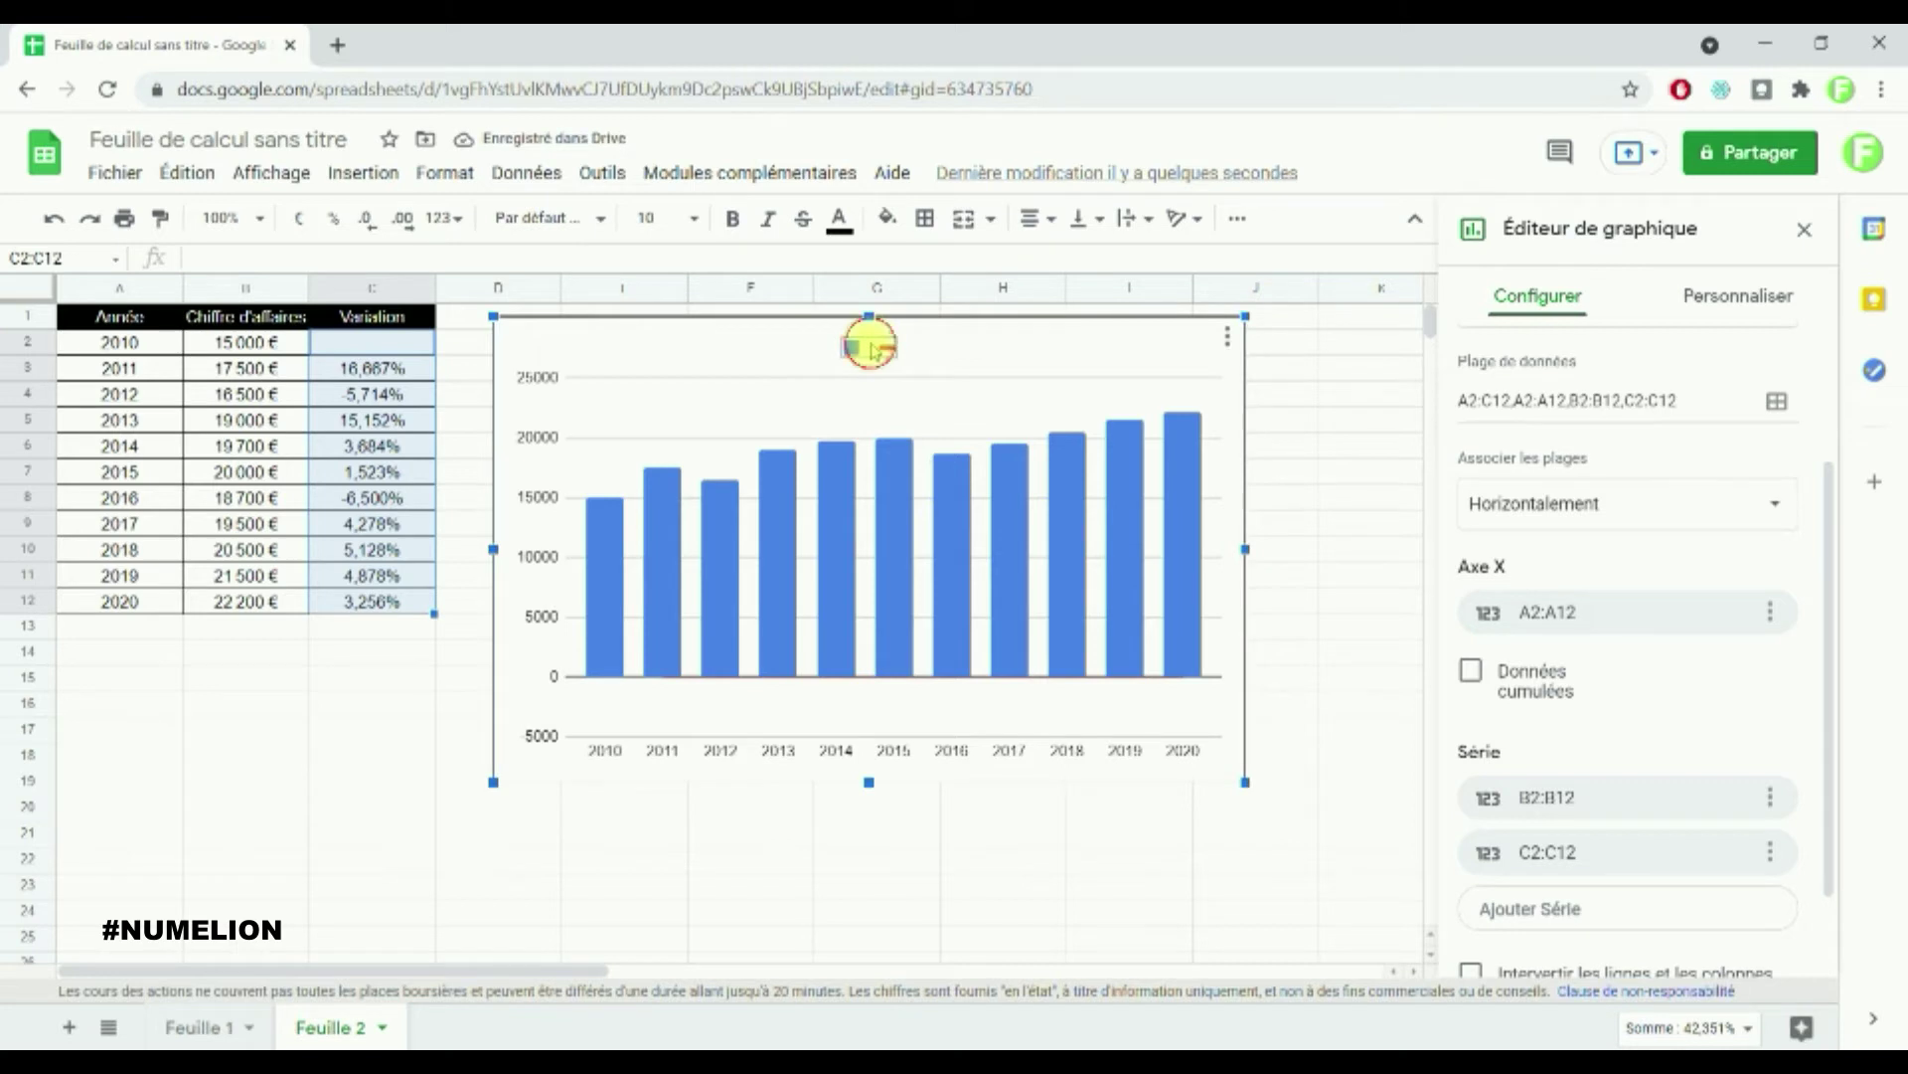
{"action": "left_click", "coordinate": [871, 348]}
{"action": "key", "text": "Delete"}
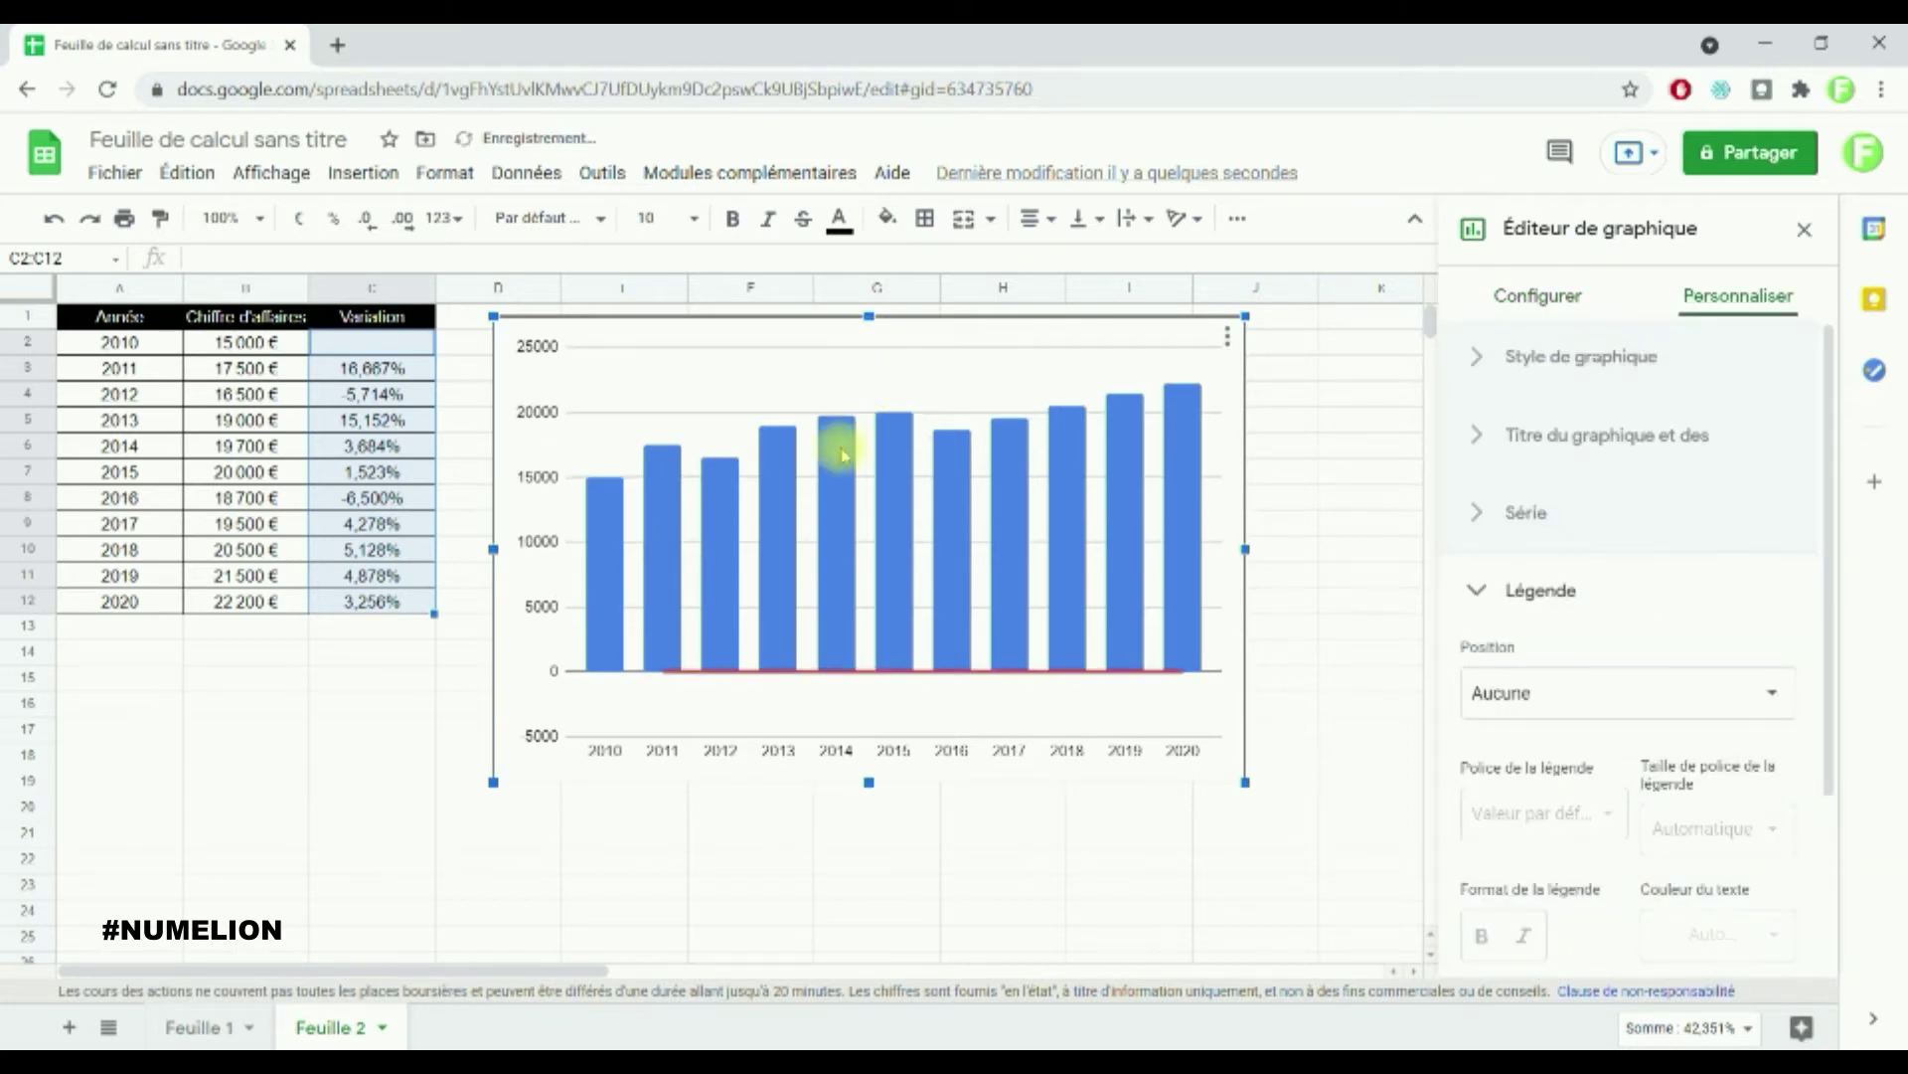
{"action": "left_click", "coordinate": [1538, 296]}
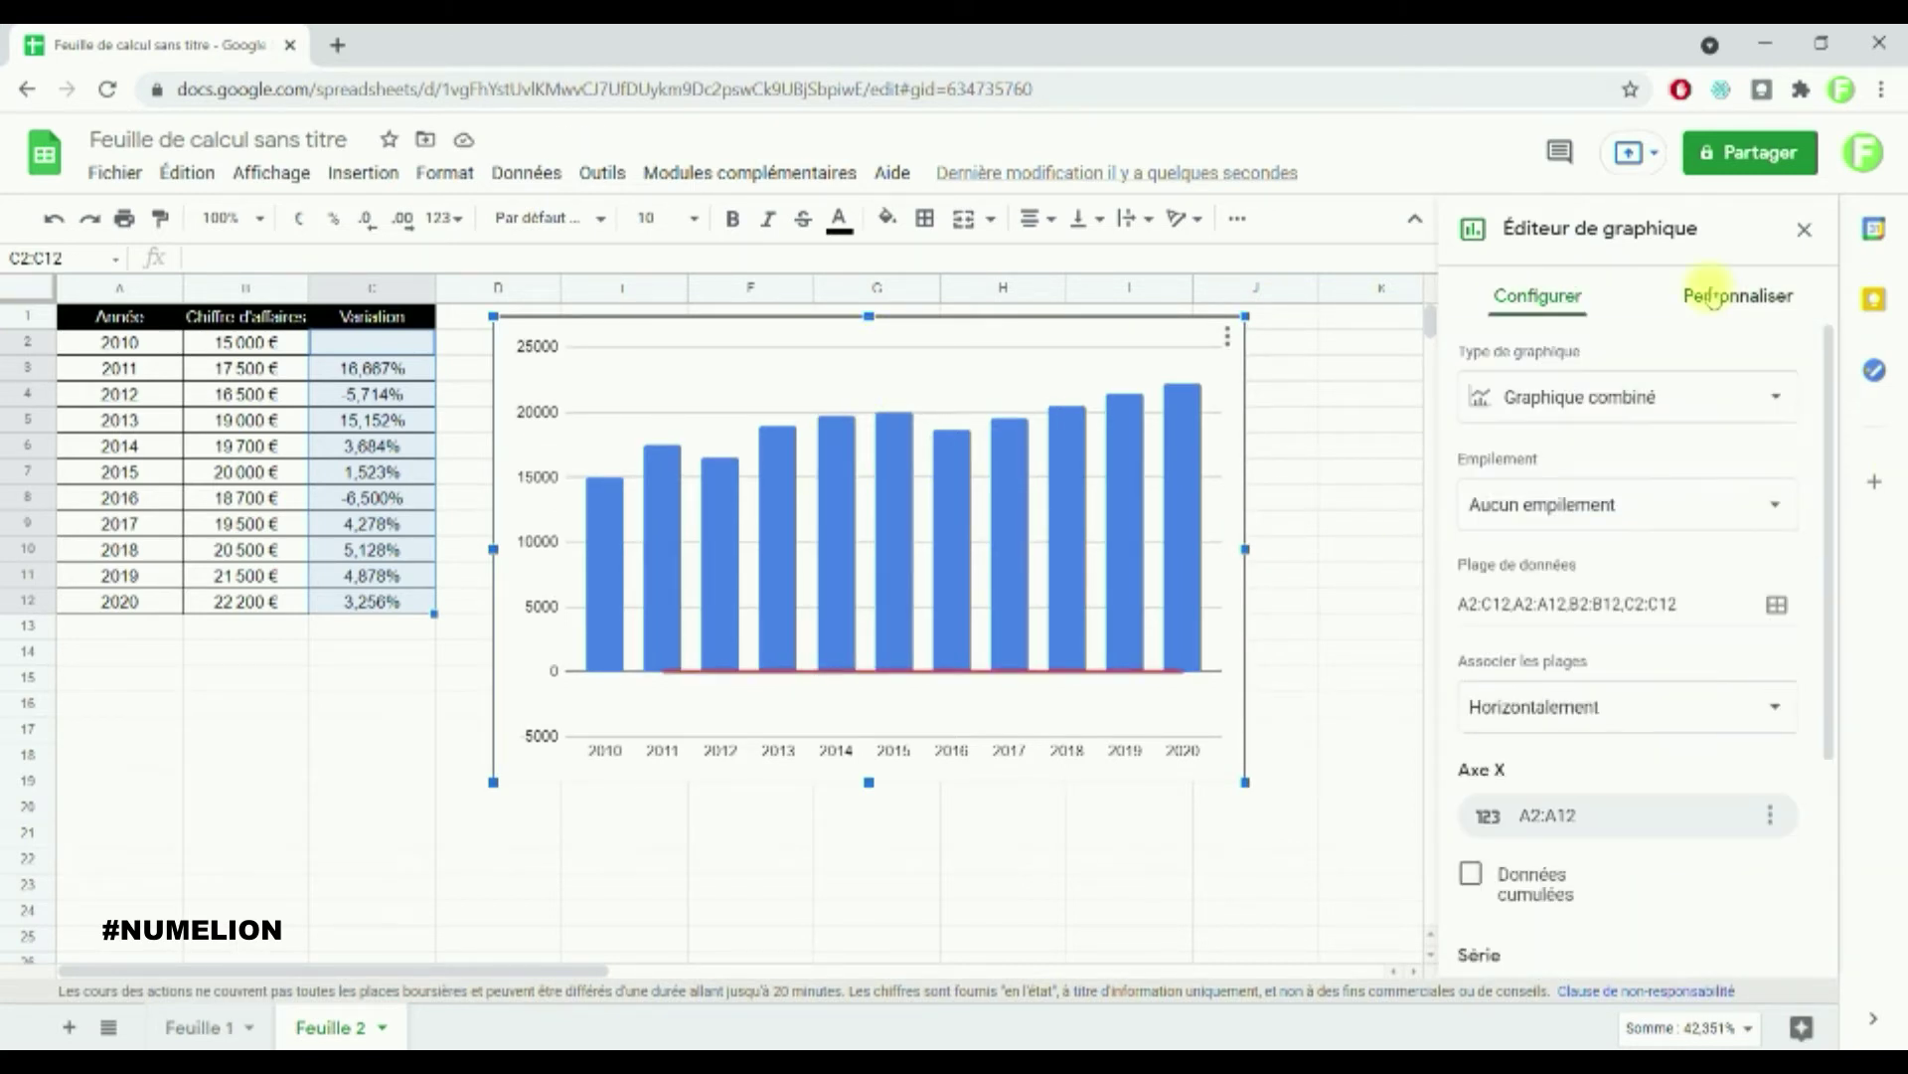
{"action": "left_click", "coordinate": [1711, 292]}
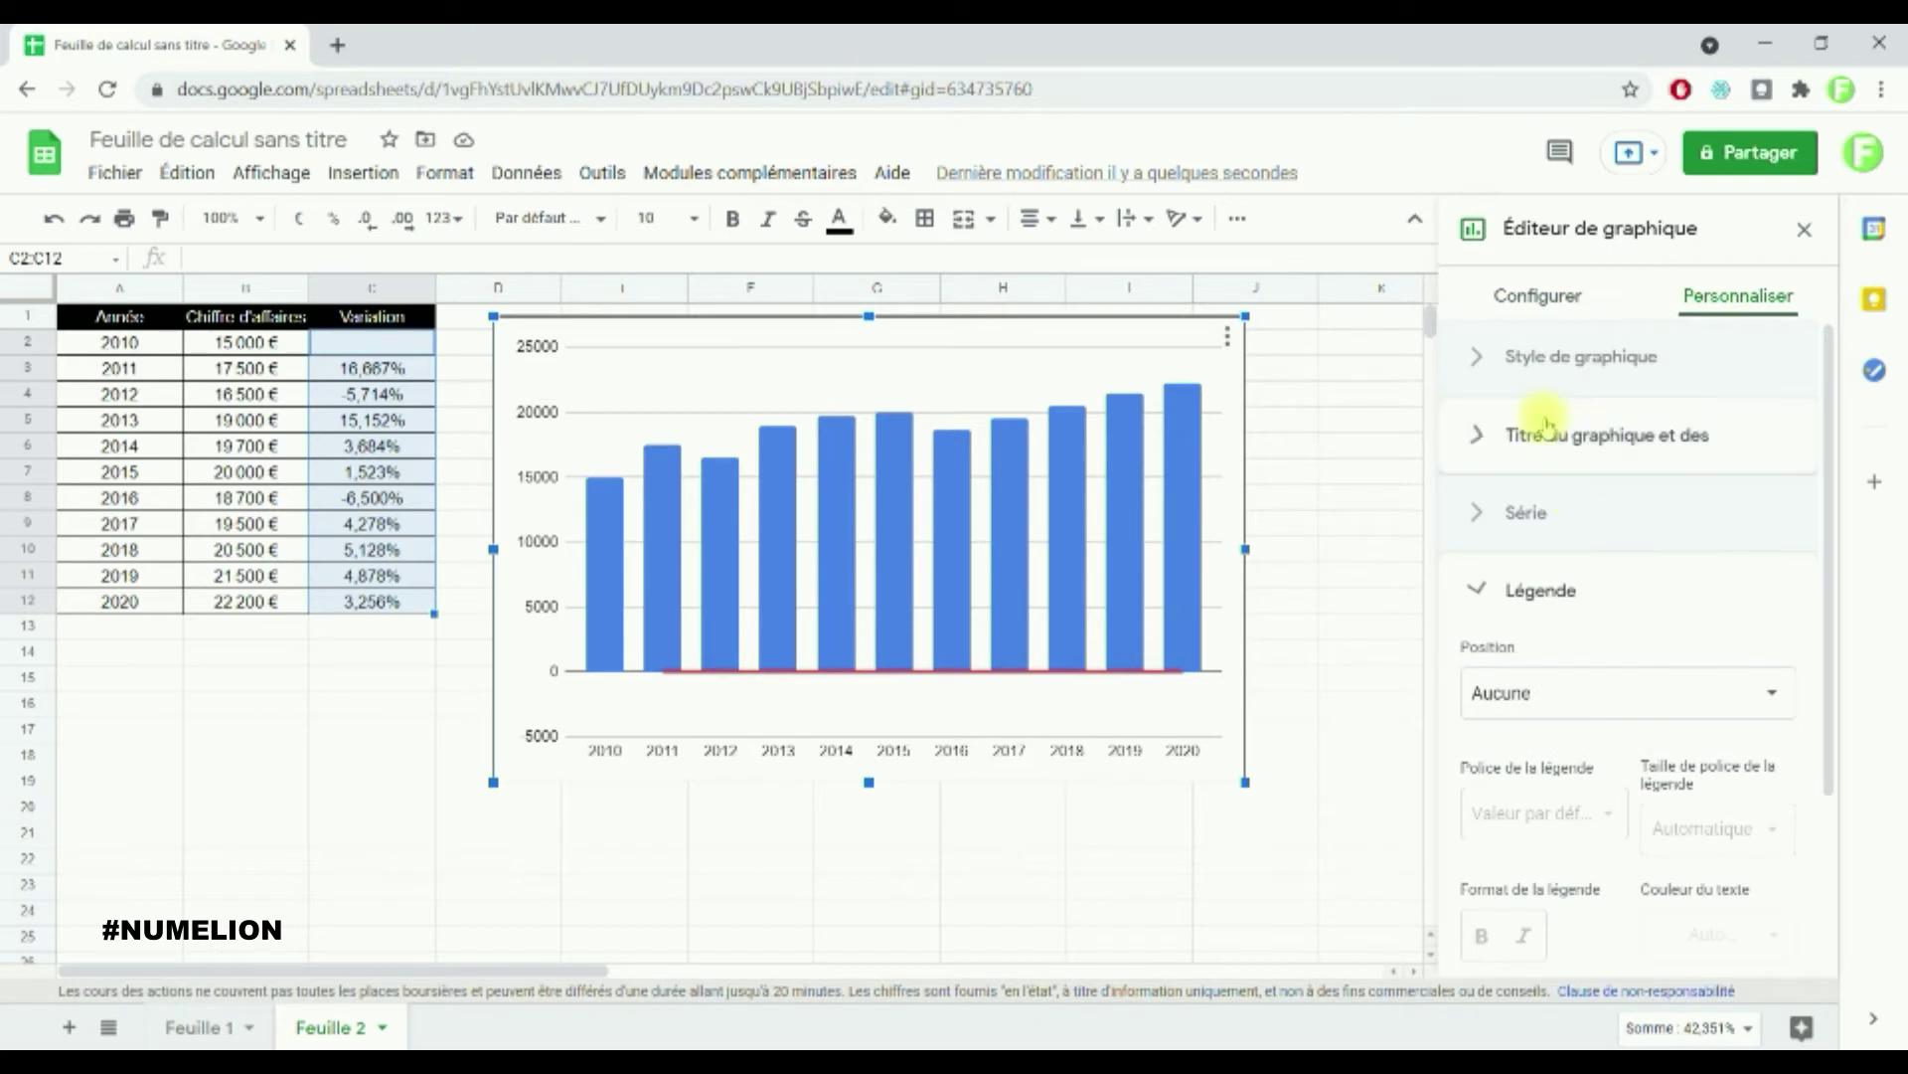
{"action": "left_click", "coordinate": [1547, 435]}
{"action": "left_click", "coordinate": [1606, 469]}
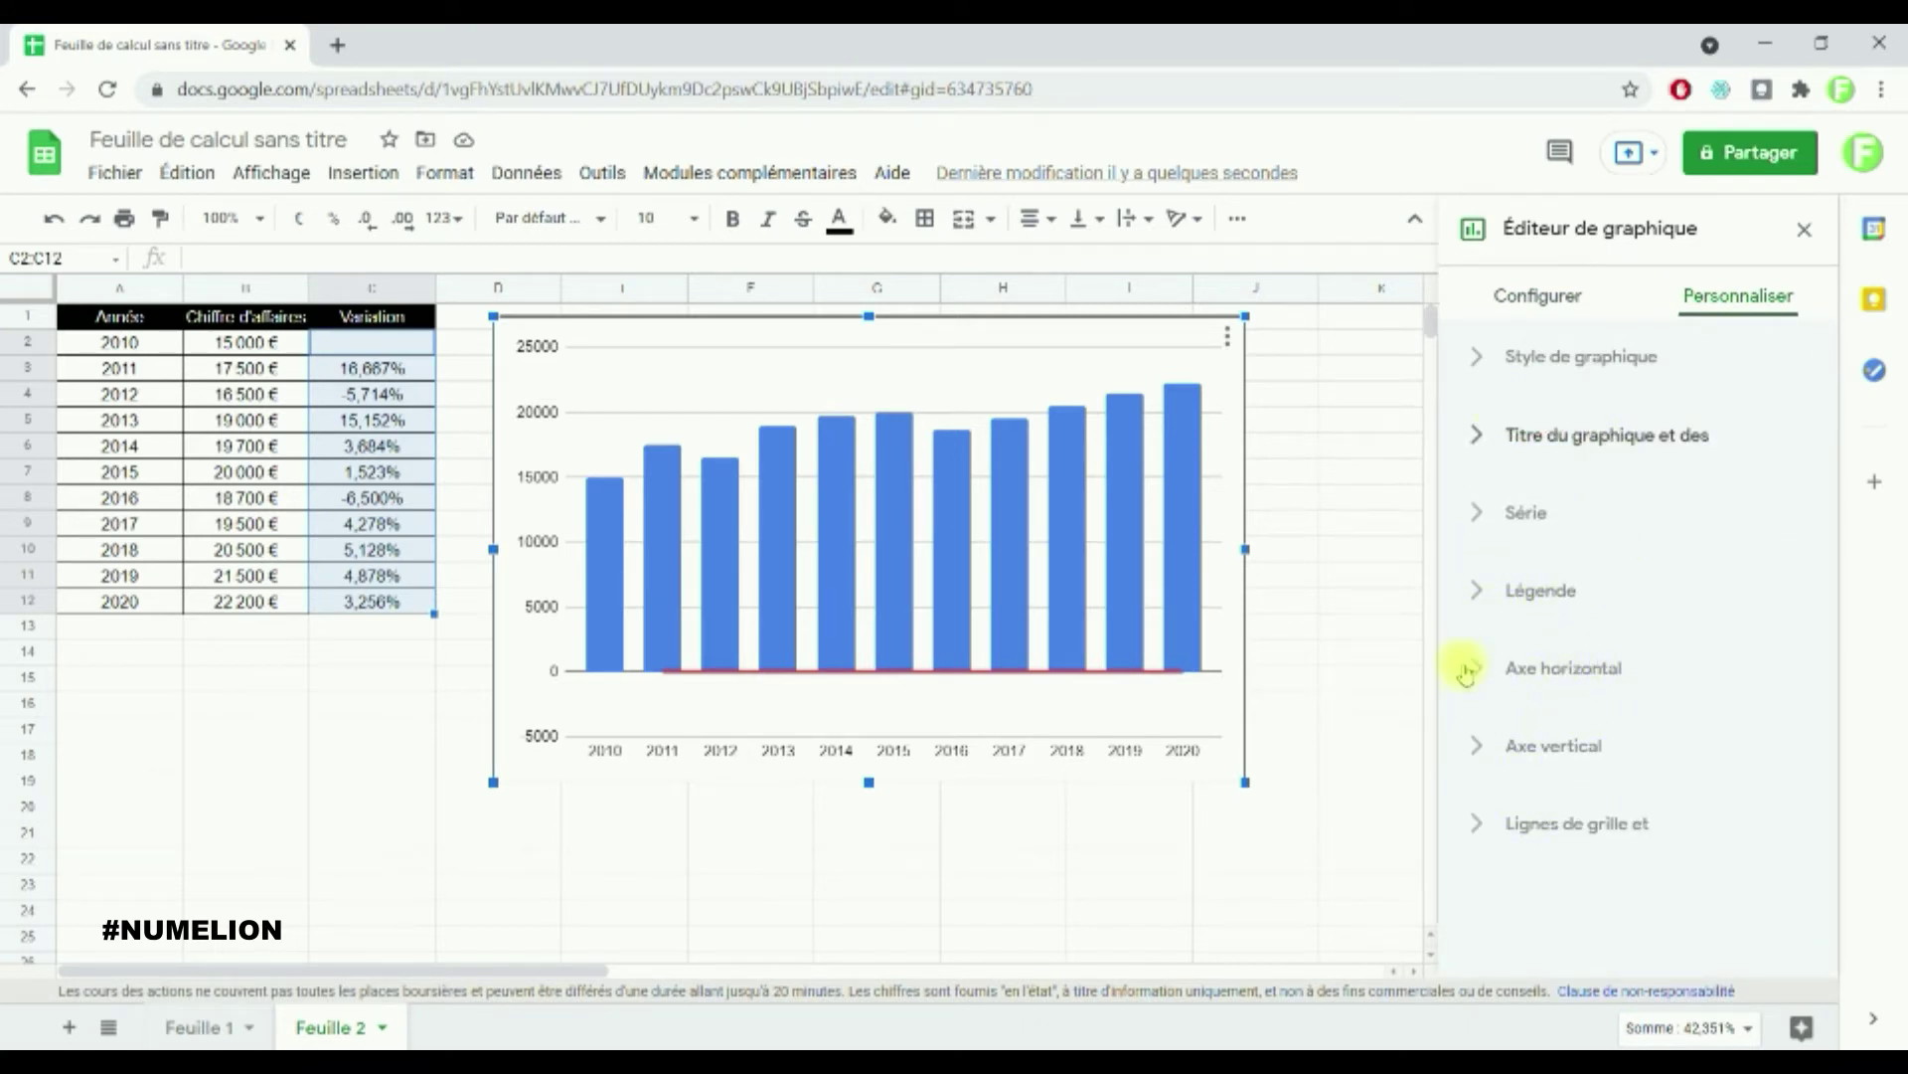
{"action": "left_click", "coordinate": [1536, 295]}
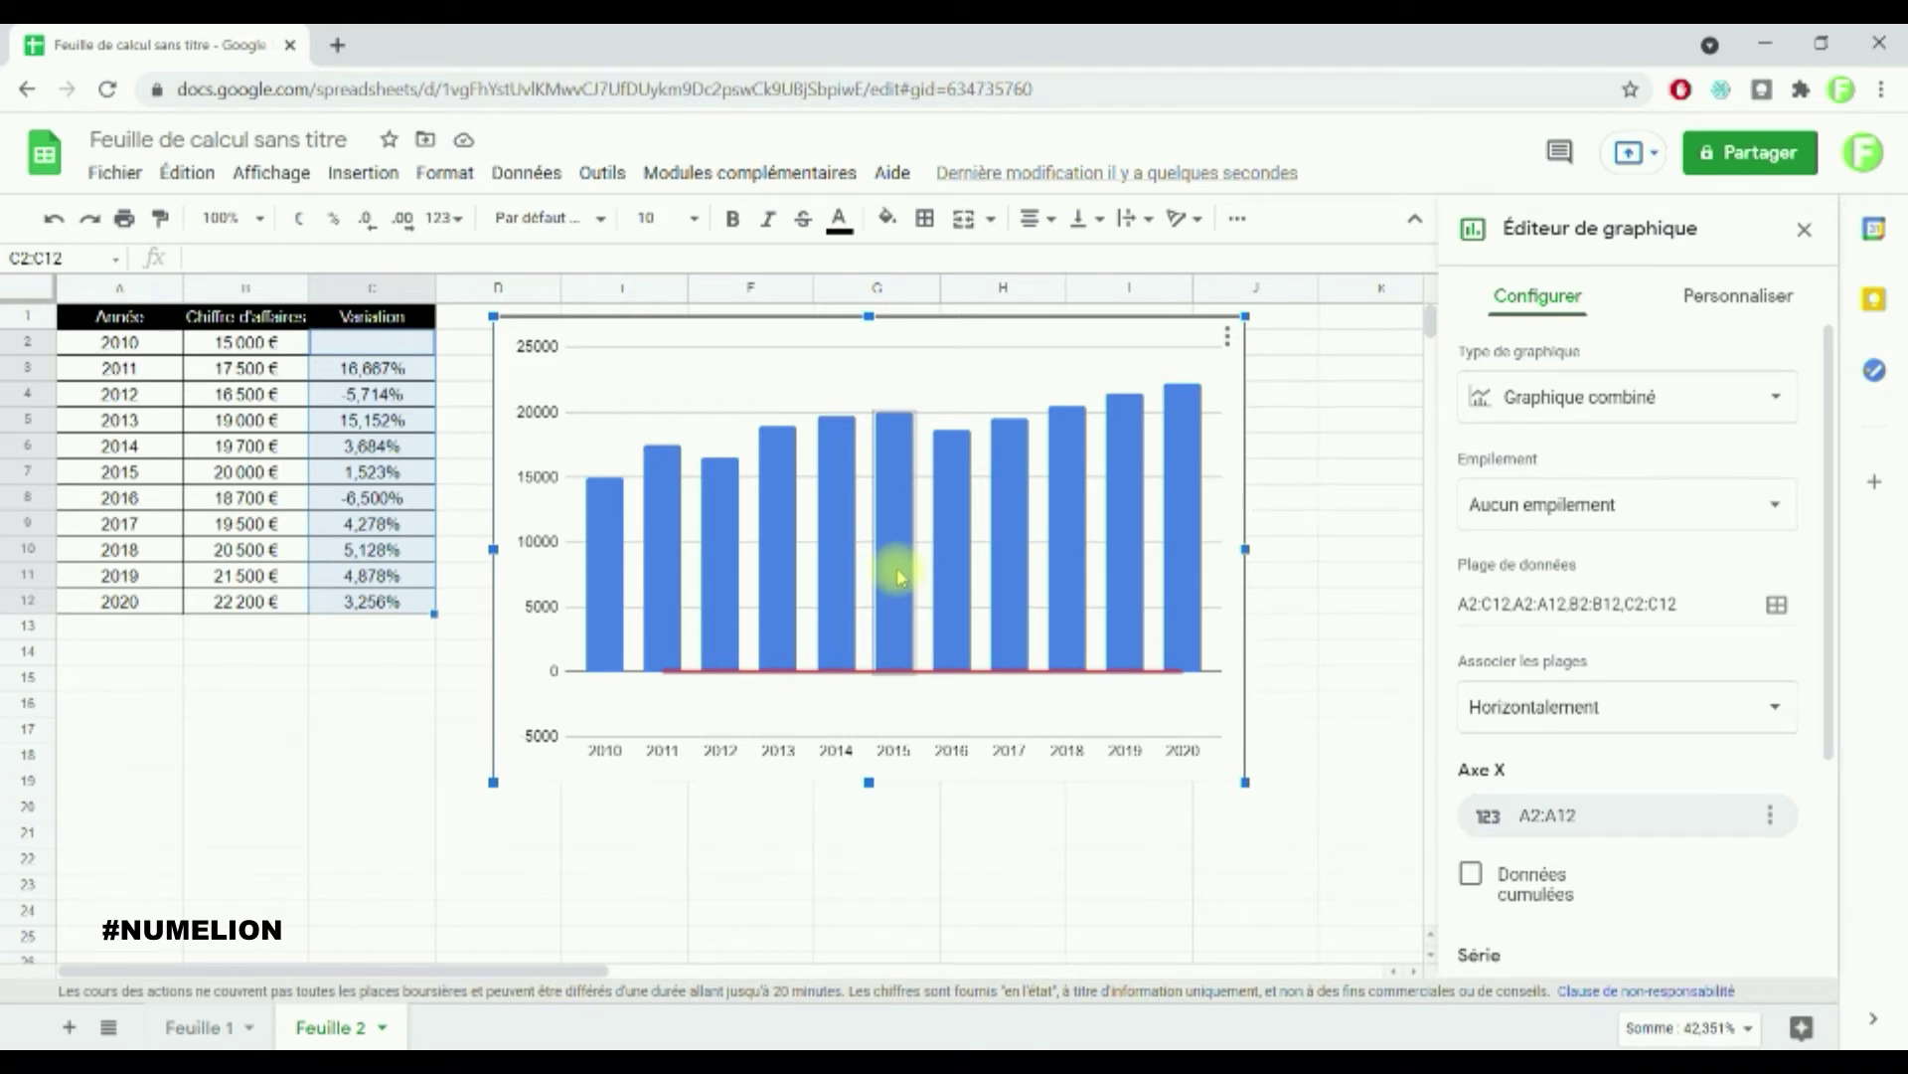
Step: Change the format type of the revenue series (Colonne 1) from columns to a line (Courbes)
{"action": "left_click", "coordinate": [1710, 308]}
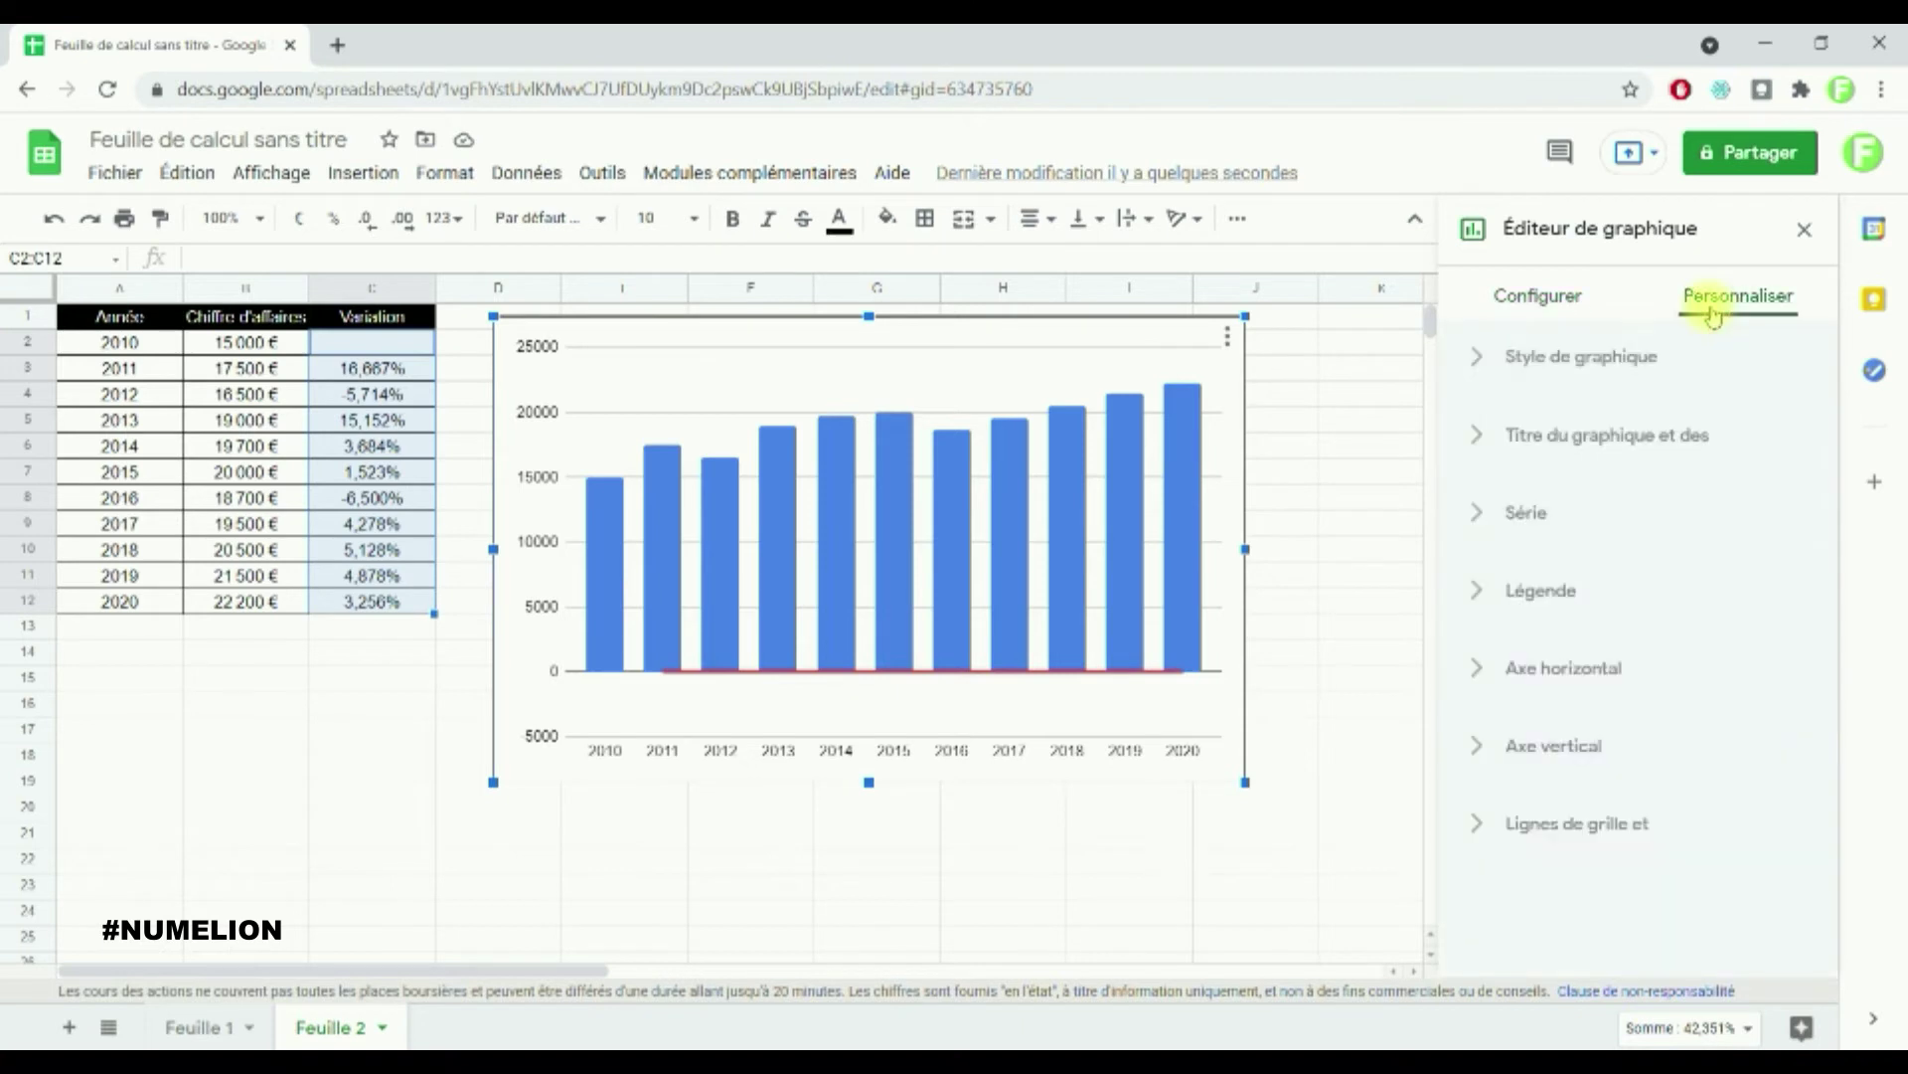
{"action": "left_click", "coordinate": [1528, 514]}
{"action": "left_click", "coordinate": [1575, 585]}
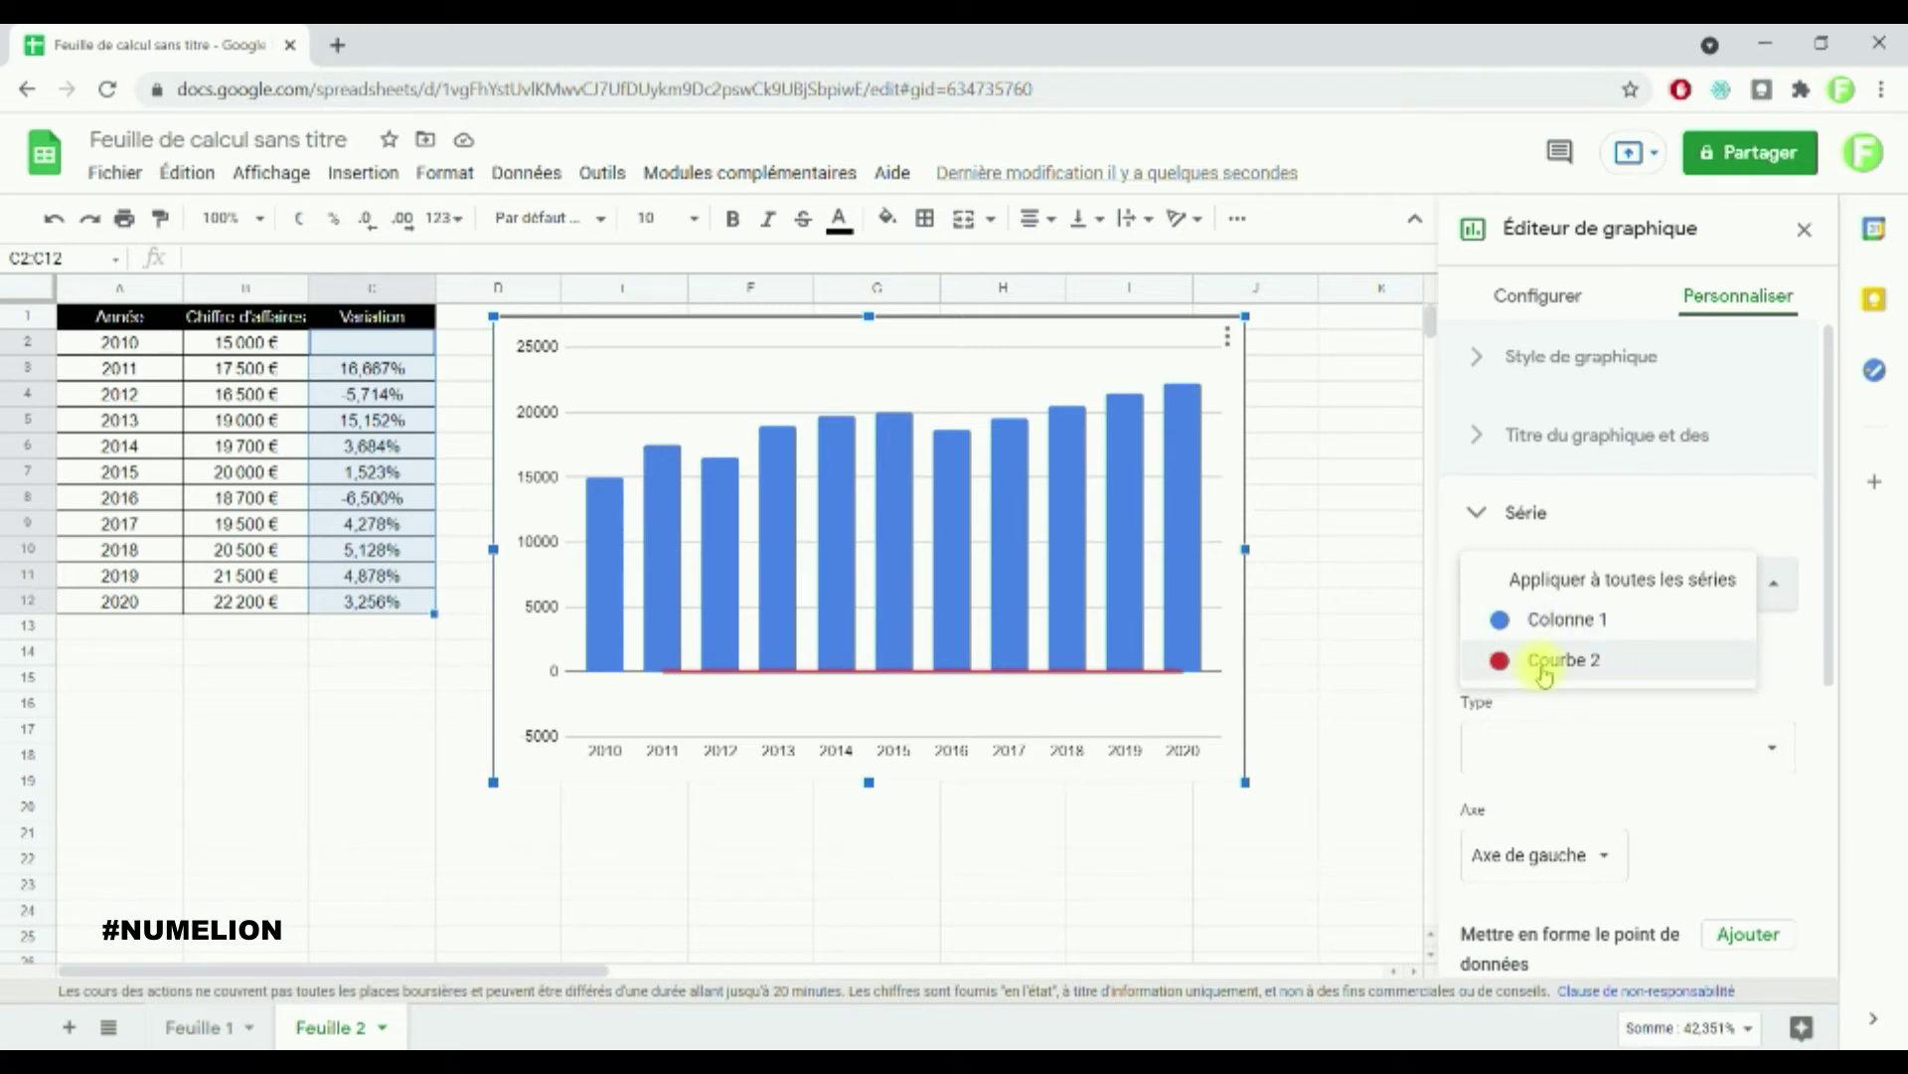
{"action": "left_click", "coordinate": [1556, 621]}
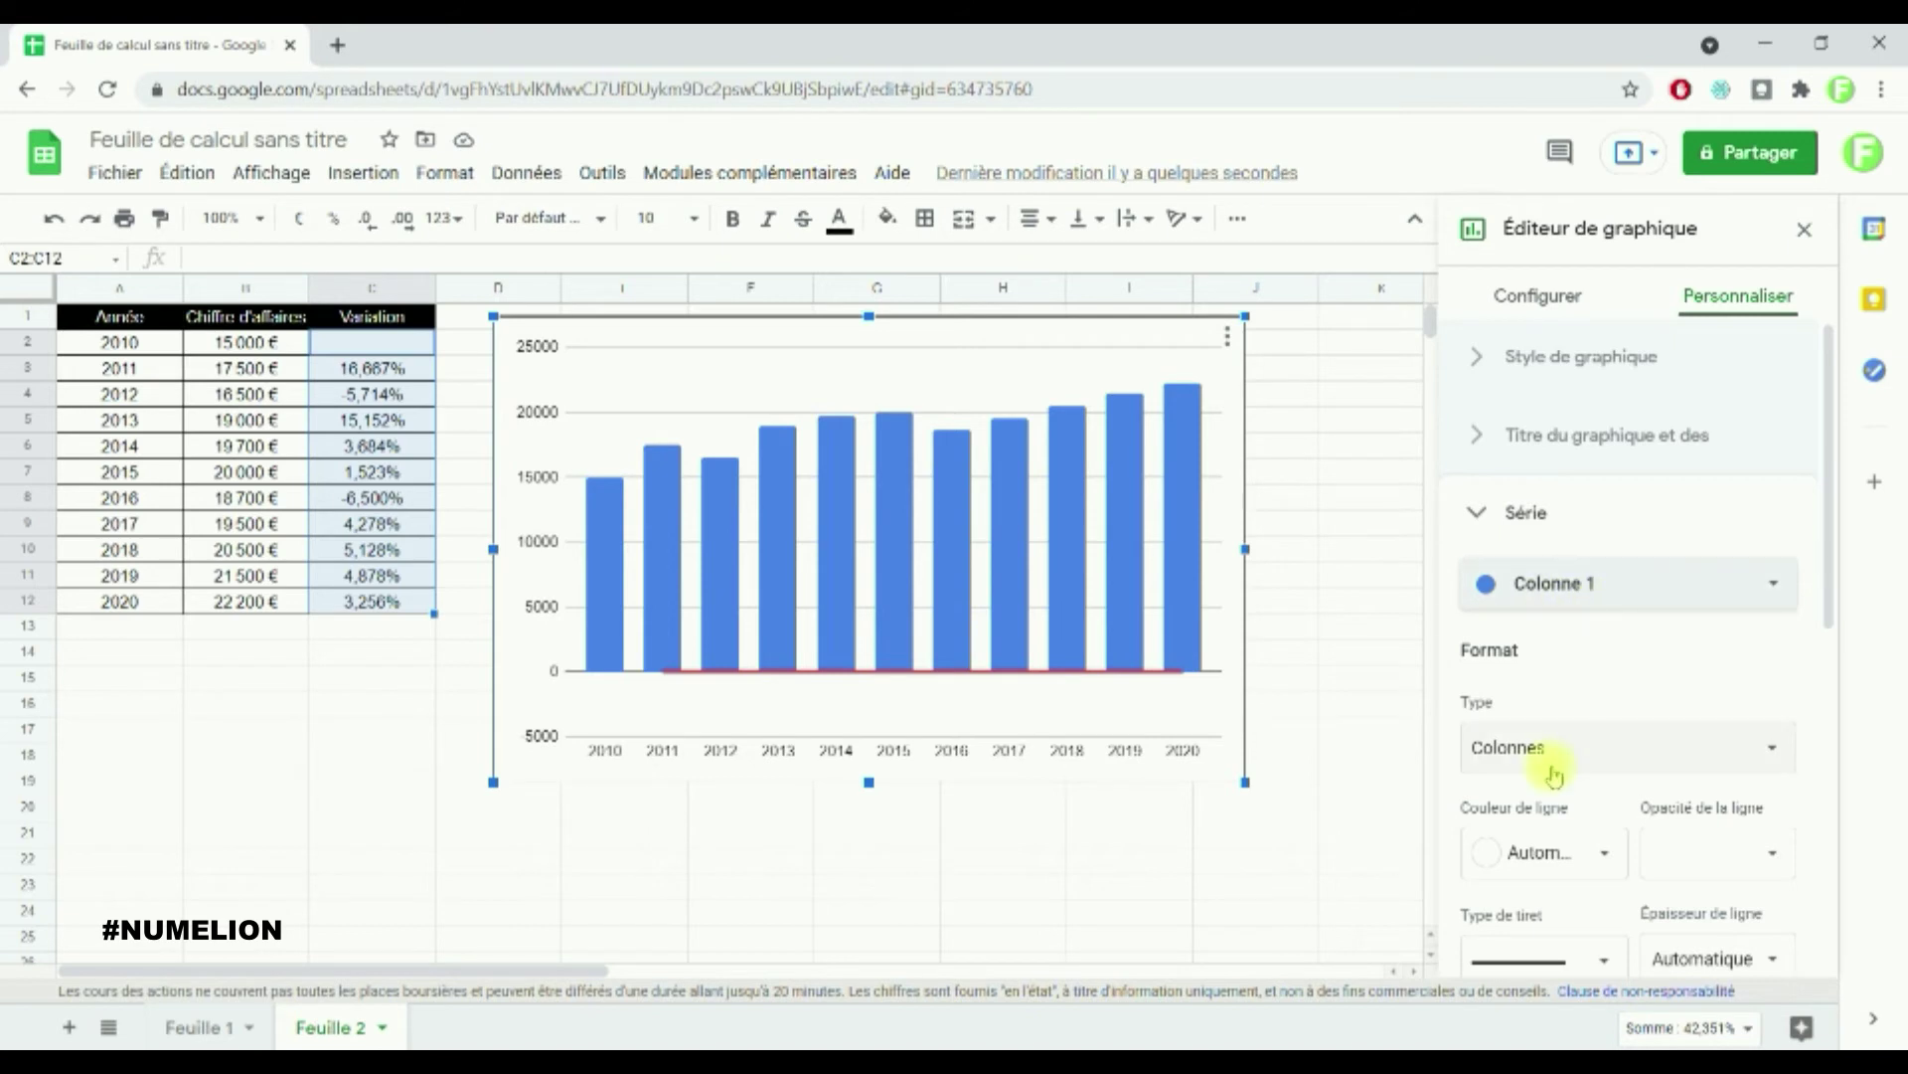
{"action": "left_click", "coordinate": [1531, 748]}
{"action": "left_click", "coordinate": [1543, 783]}
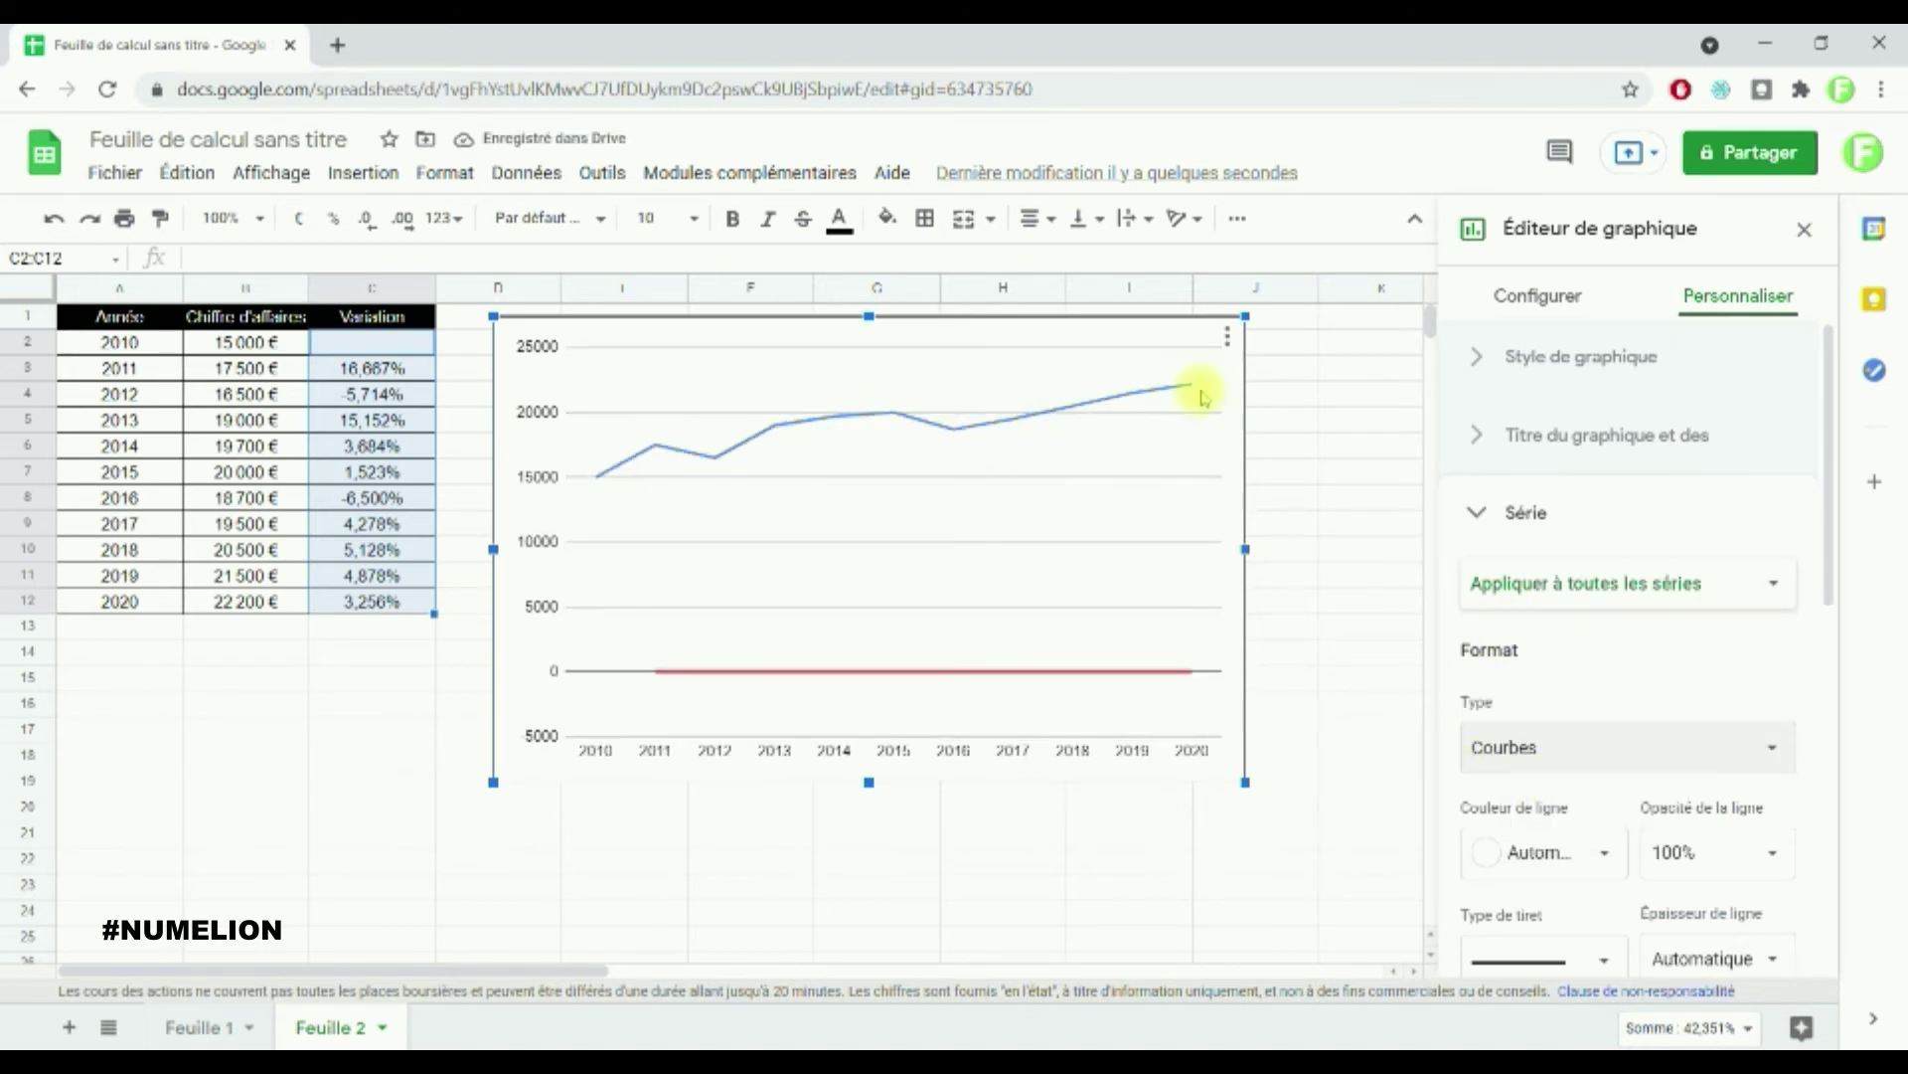
Step: Change the format type of the variation series (Courbe 2) from a line to columns (Colonnes)
{"action": "left_click", "coordinate": [1596, 594]}
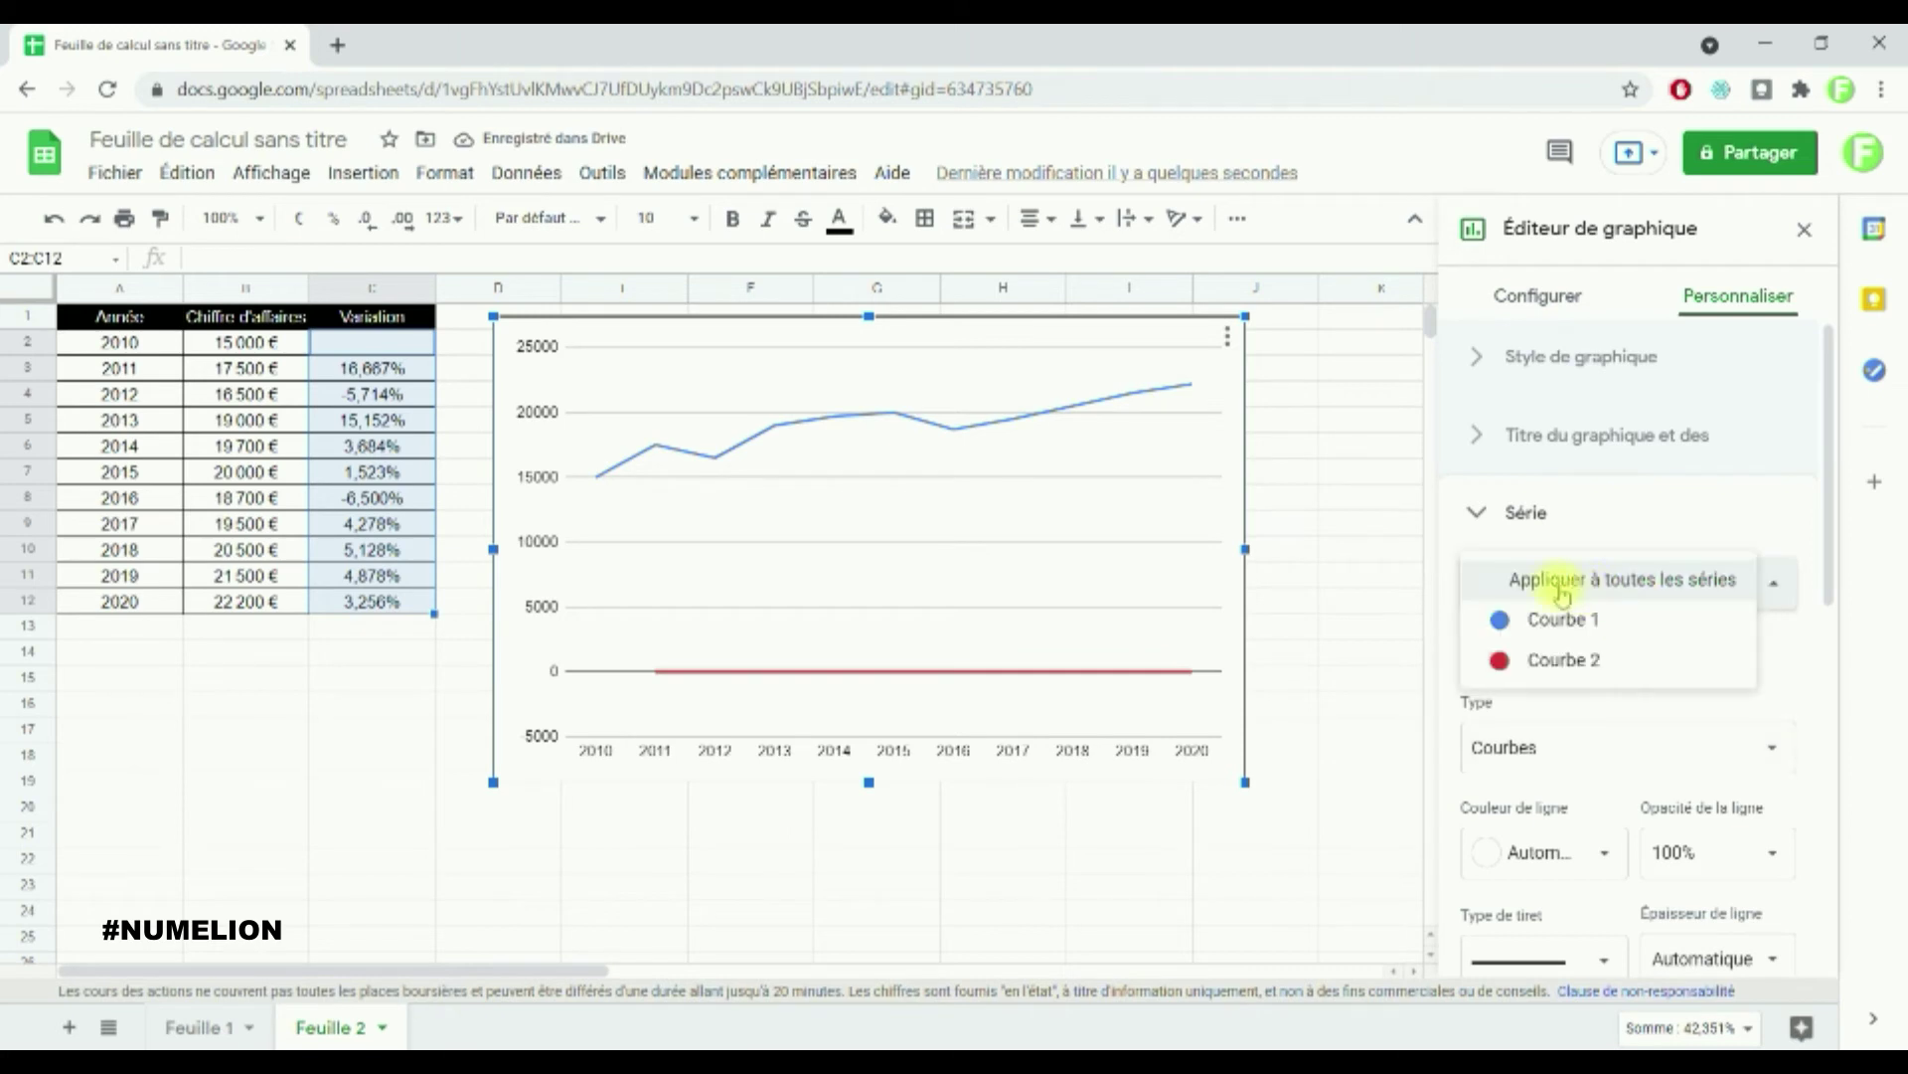
{"action": "left_click", "coordinate": [1556, 662]}
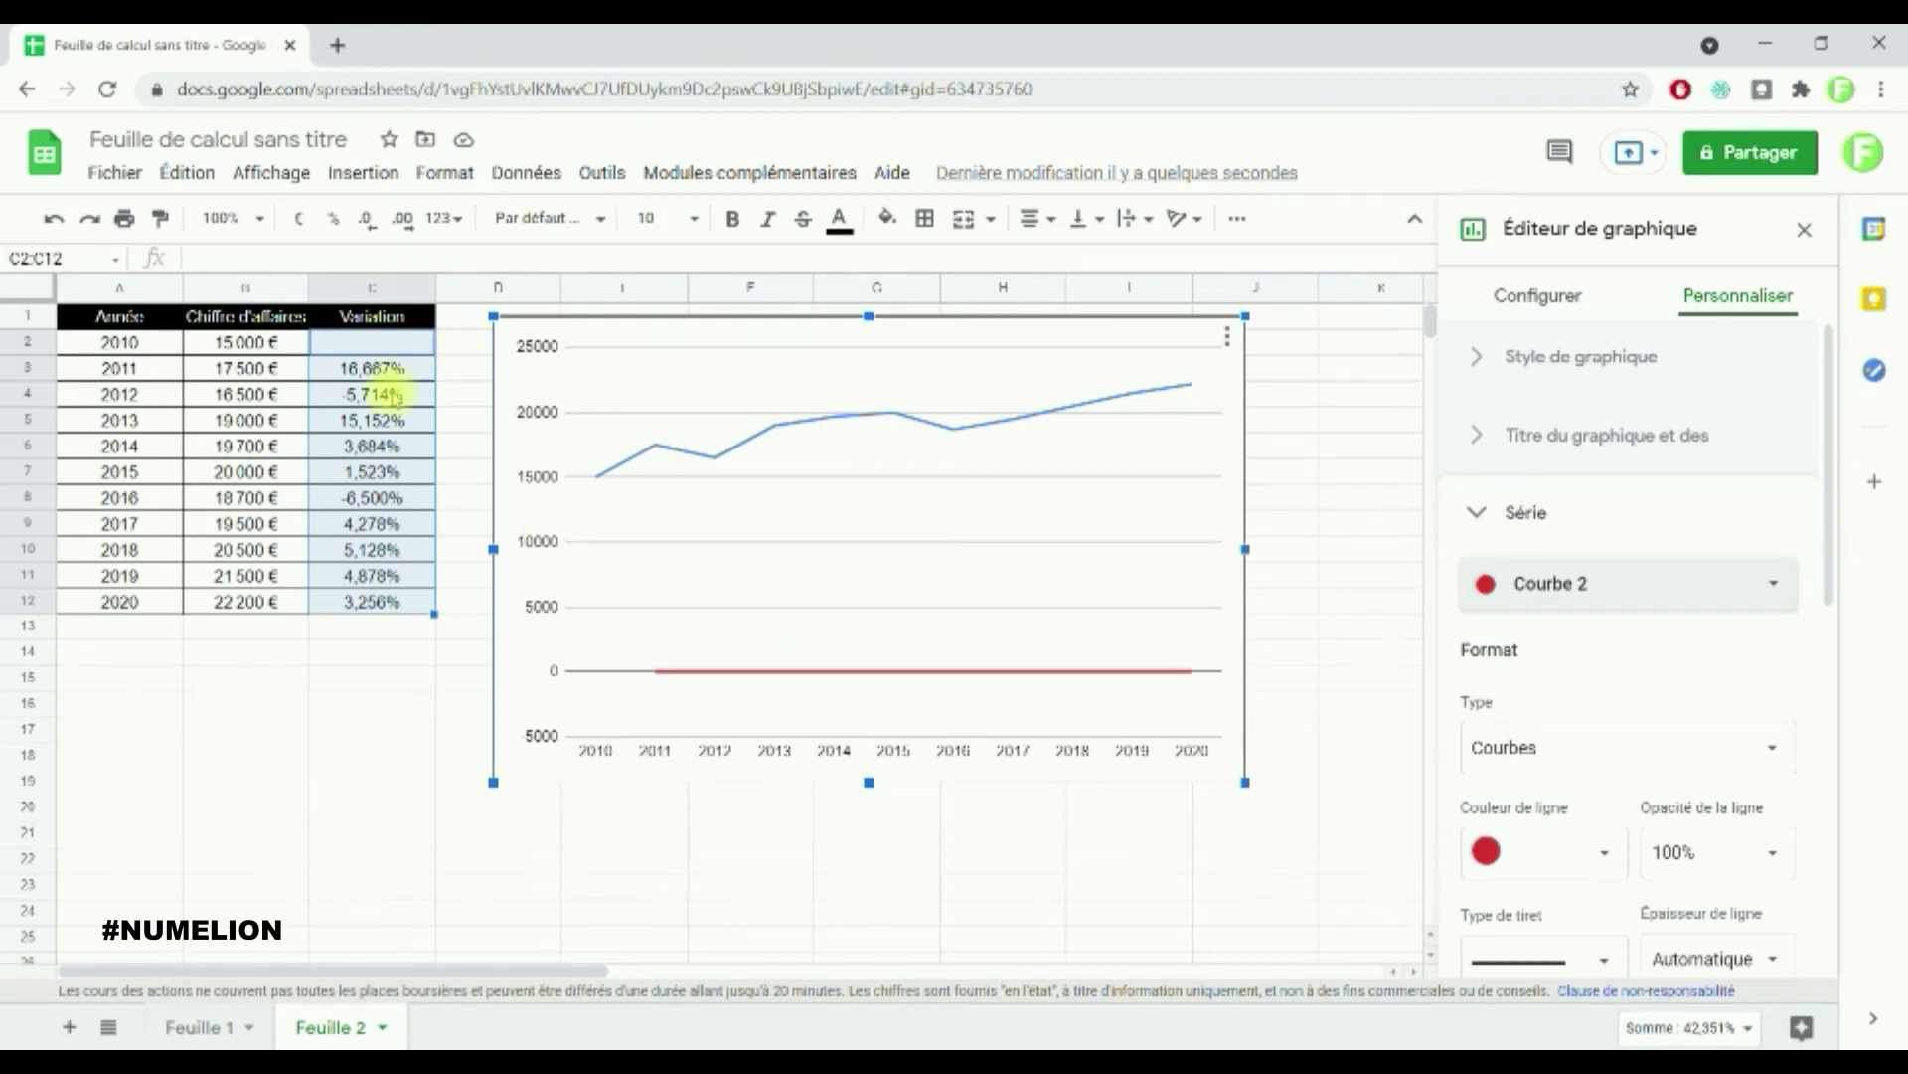
{"action": "left_click", "coordinate": [1542, 746]}
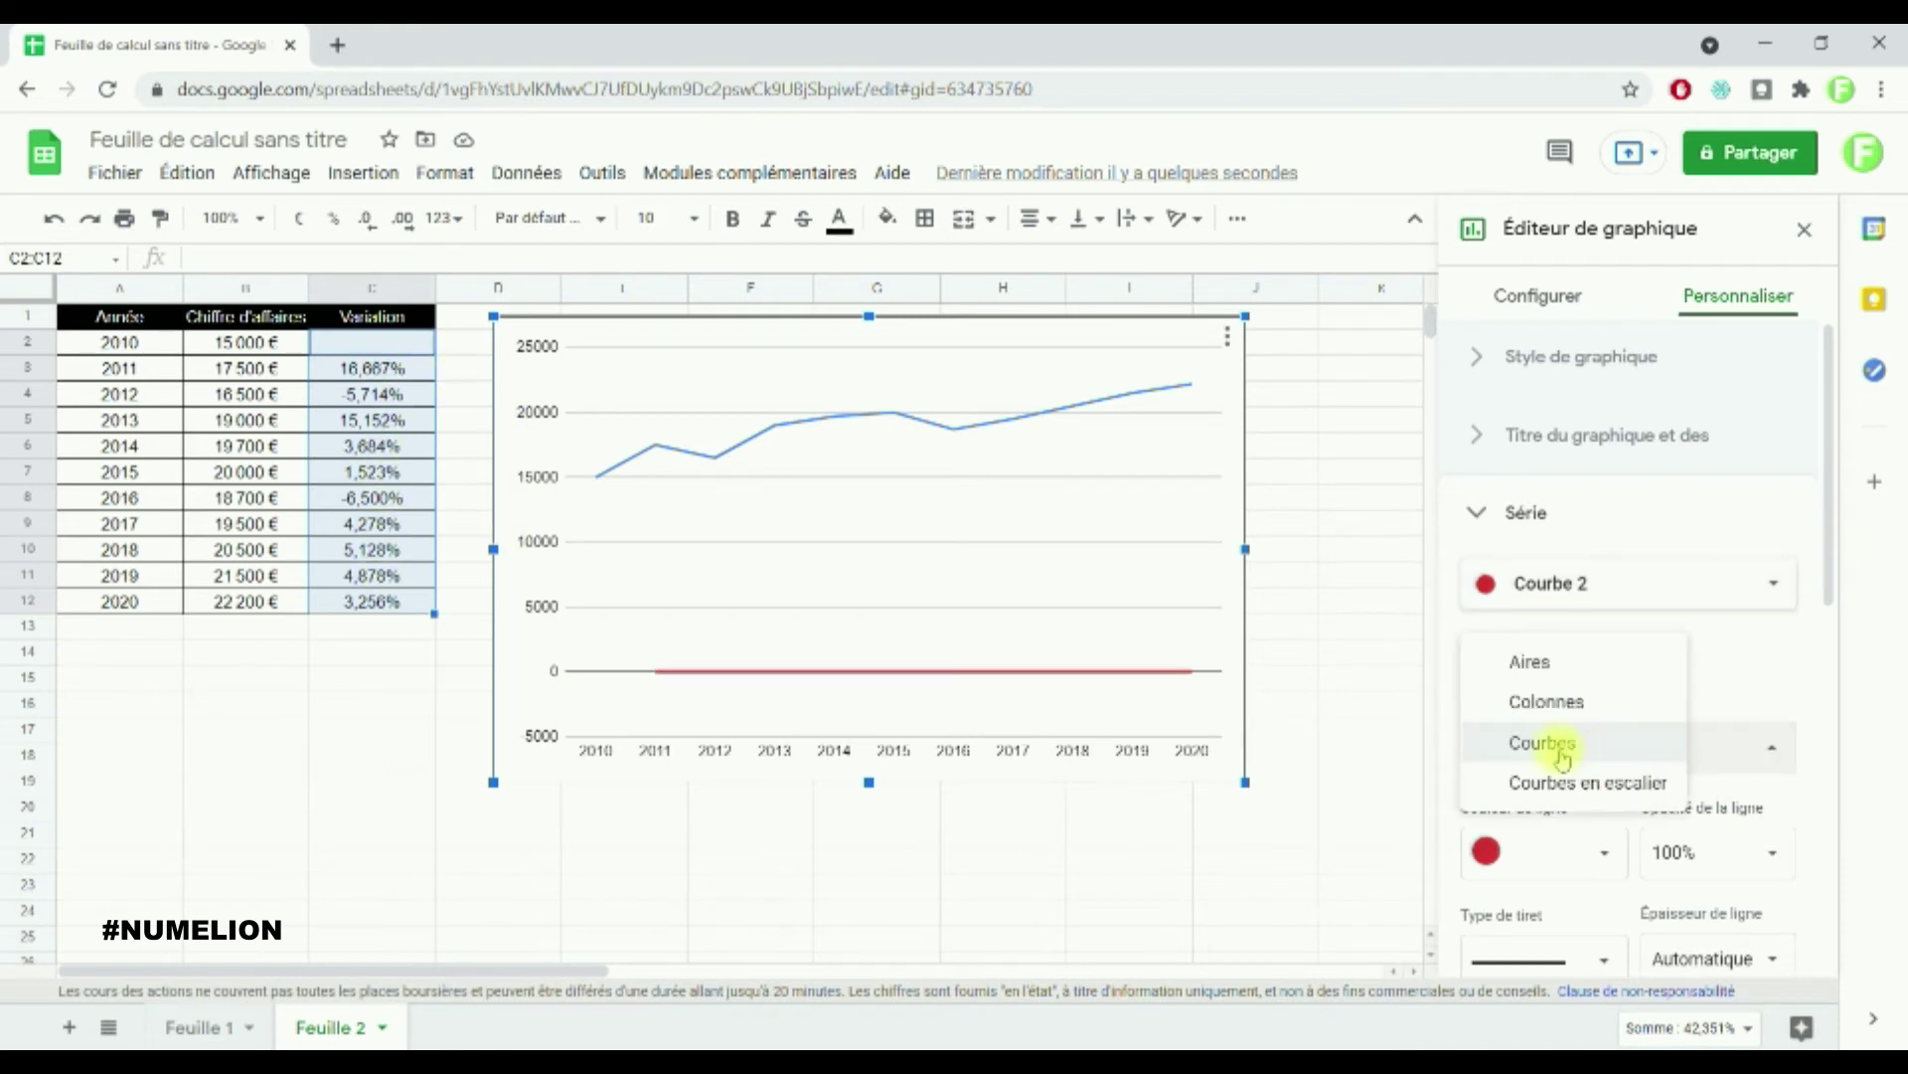
{"action": "left_click", "coordinate": [1550, 694]}
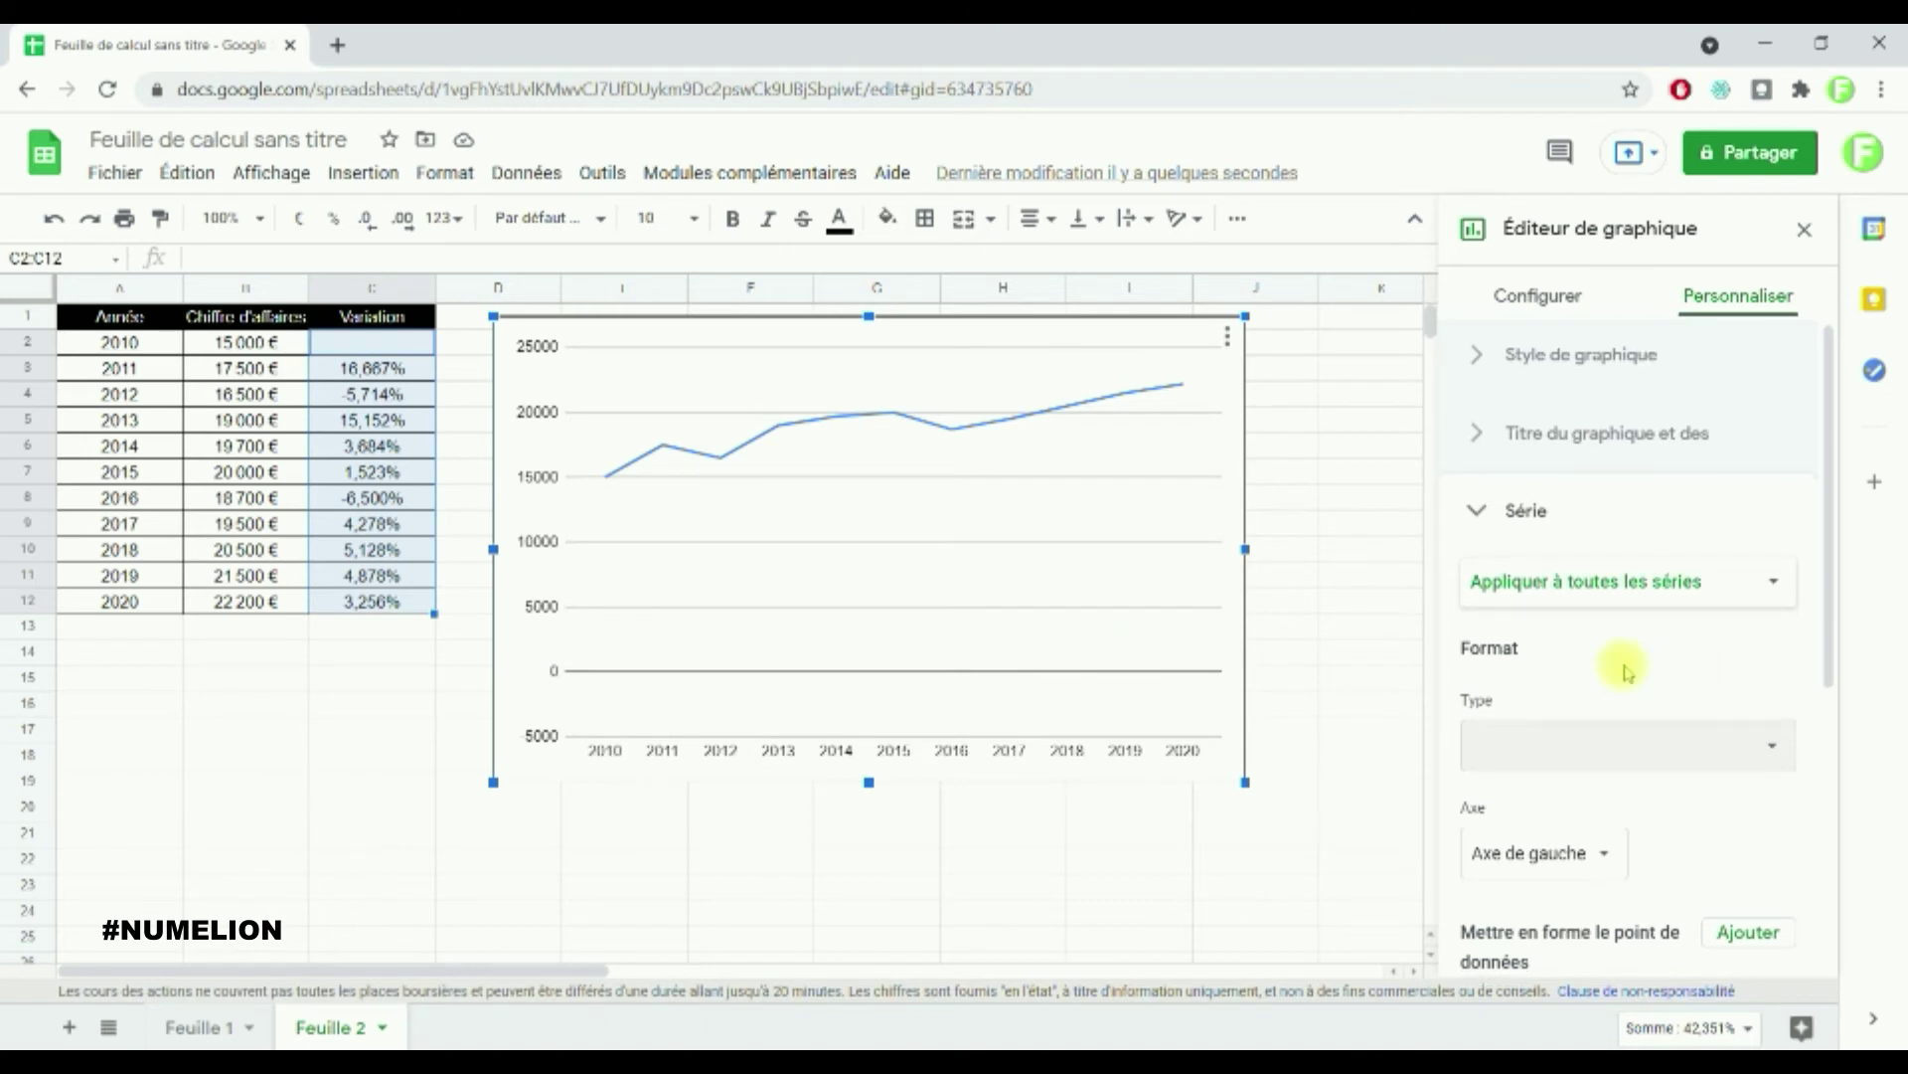
Step: Review the format and axis settings of the variation series (Colonne 2) and the revenue series (Courbe 1)
{"action": "scroll", "coordinate": [1622, 659], "scroll_direction": "down", "scroll_amount": 1}
{"action": "left_click", "coordinate": [1653, 456]}
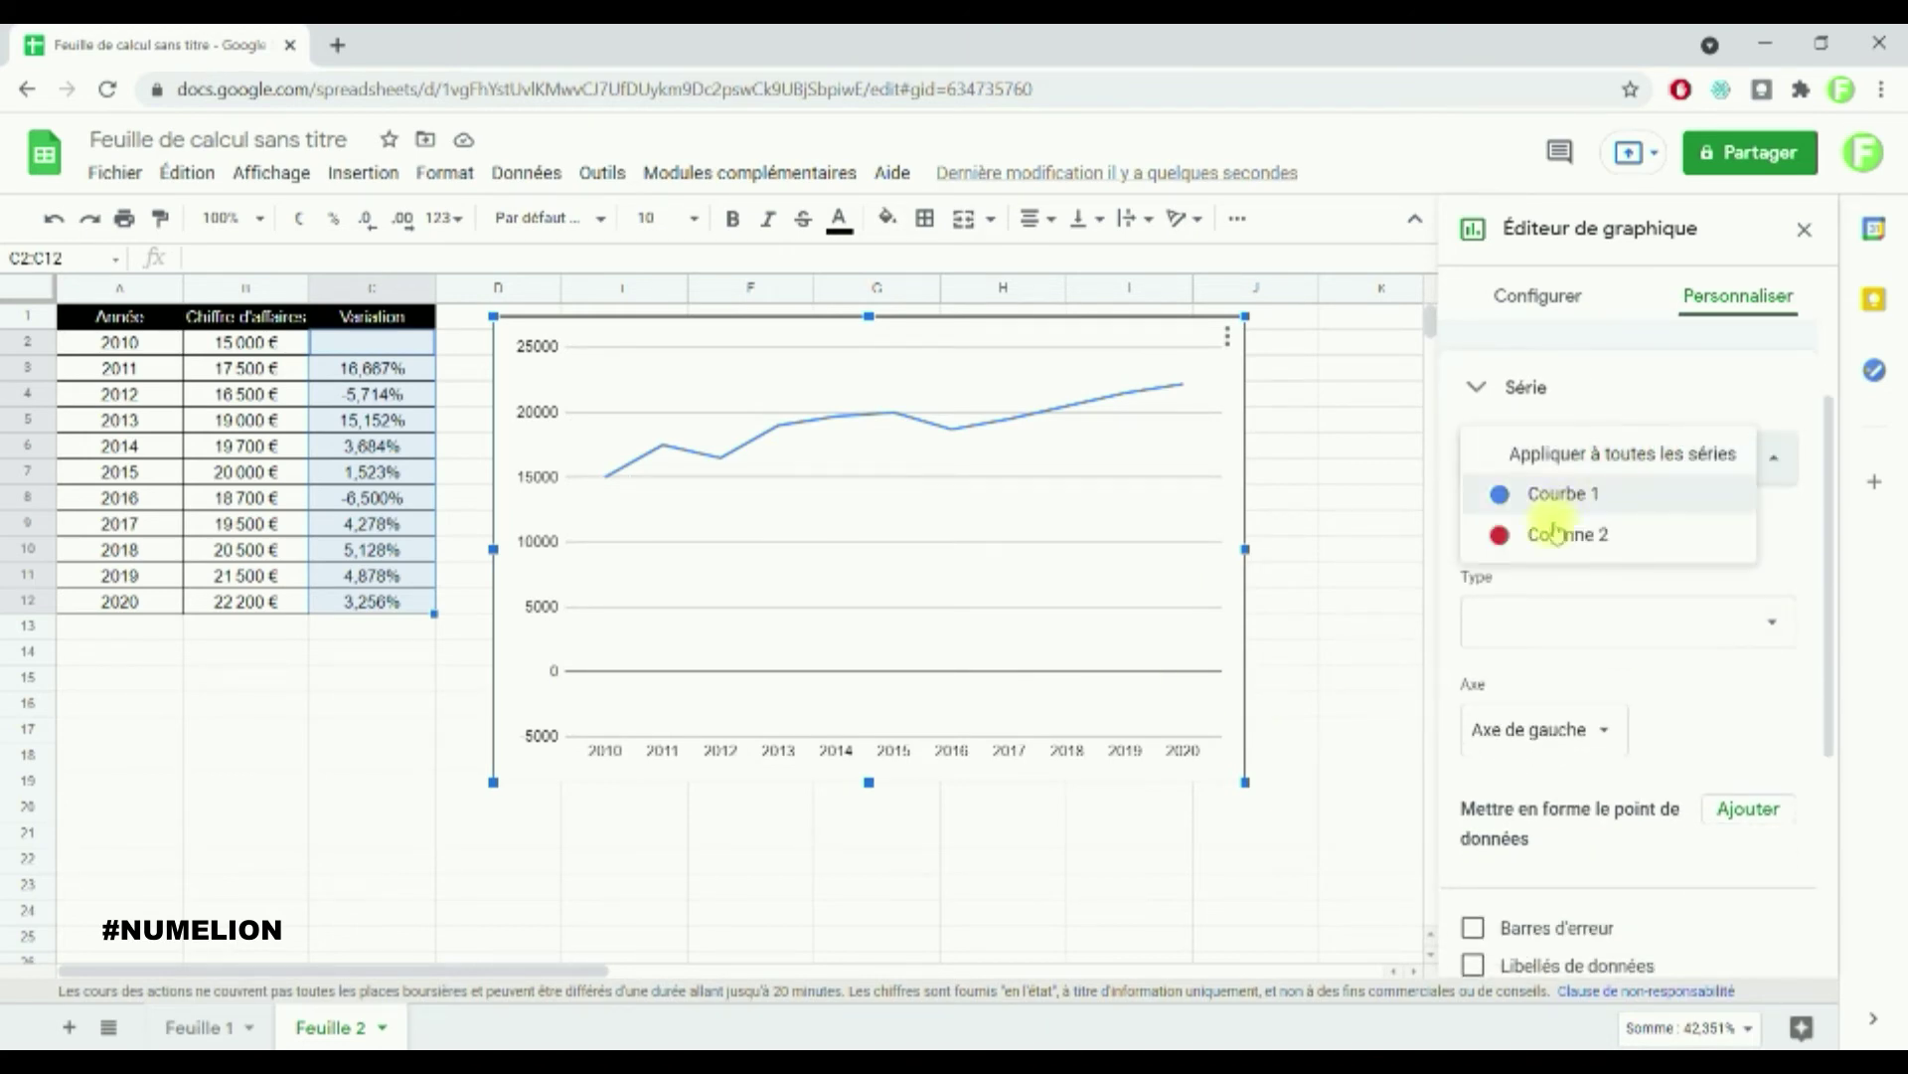
{"action": "left_click", "coordinate": [1551, 539]}
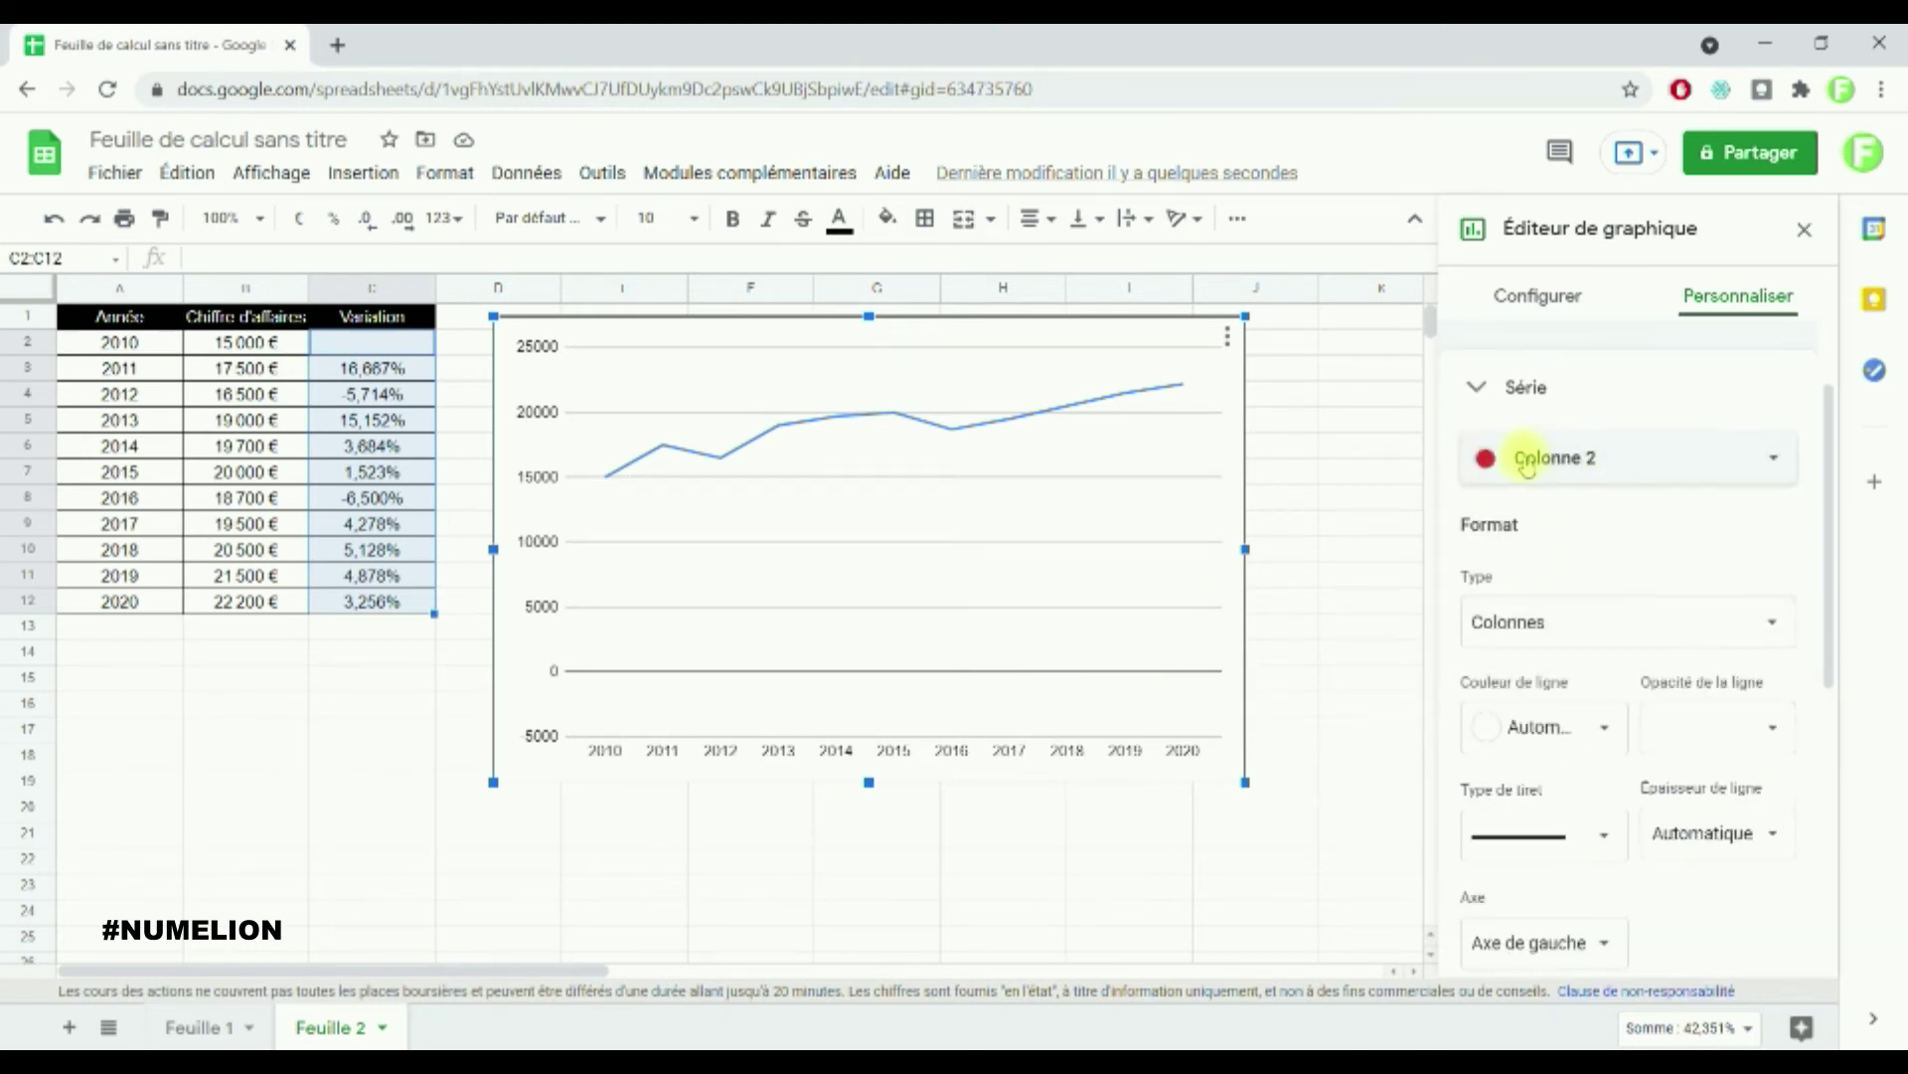
{"action": "scroll", "coordinate": [1543, 857], "scroll_direction": "down", "scroll_amount": 1}
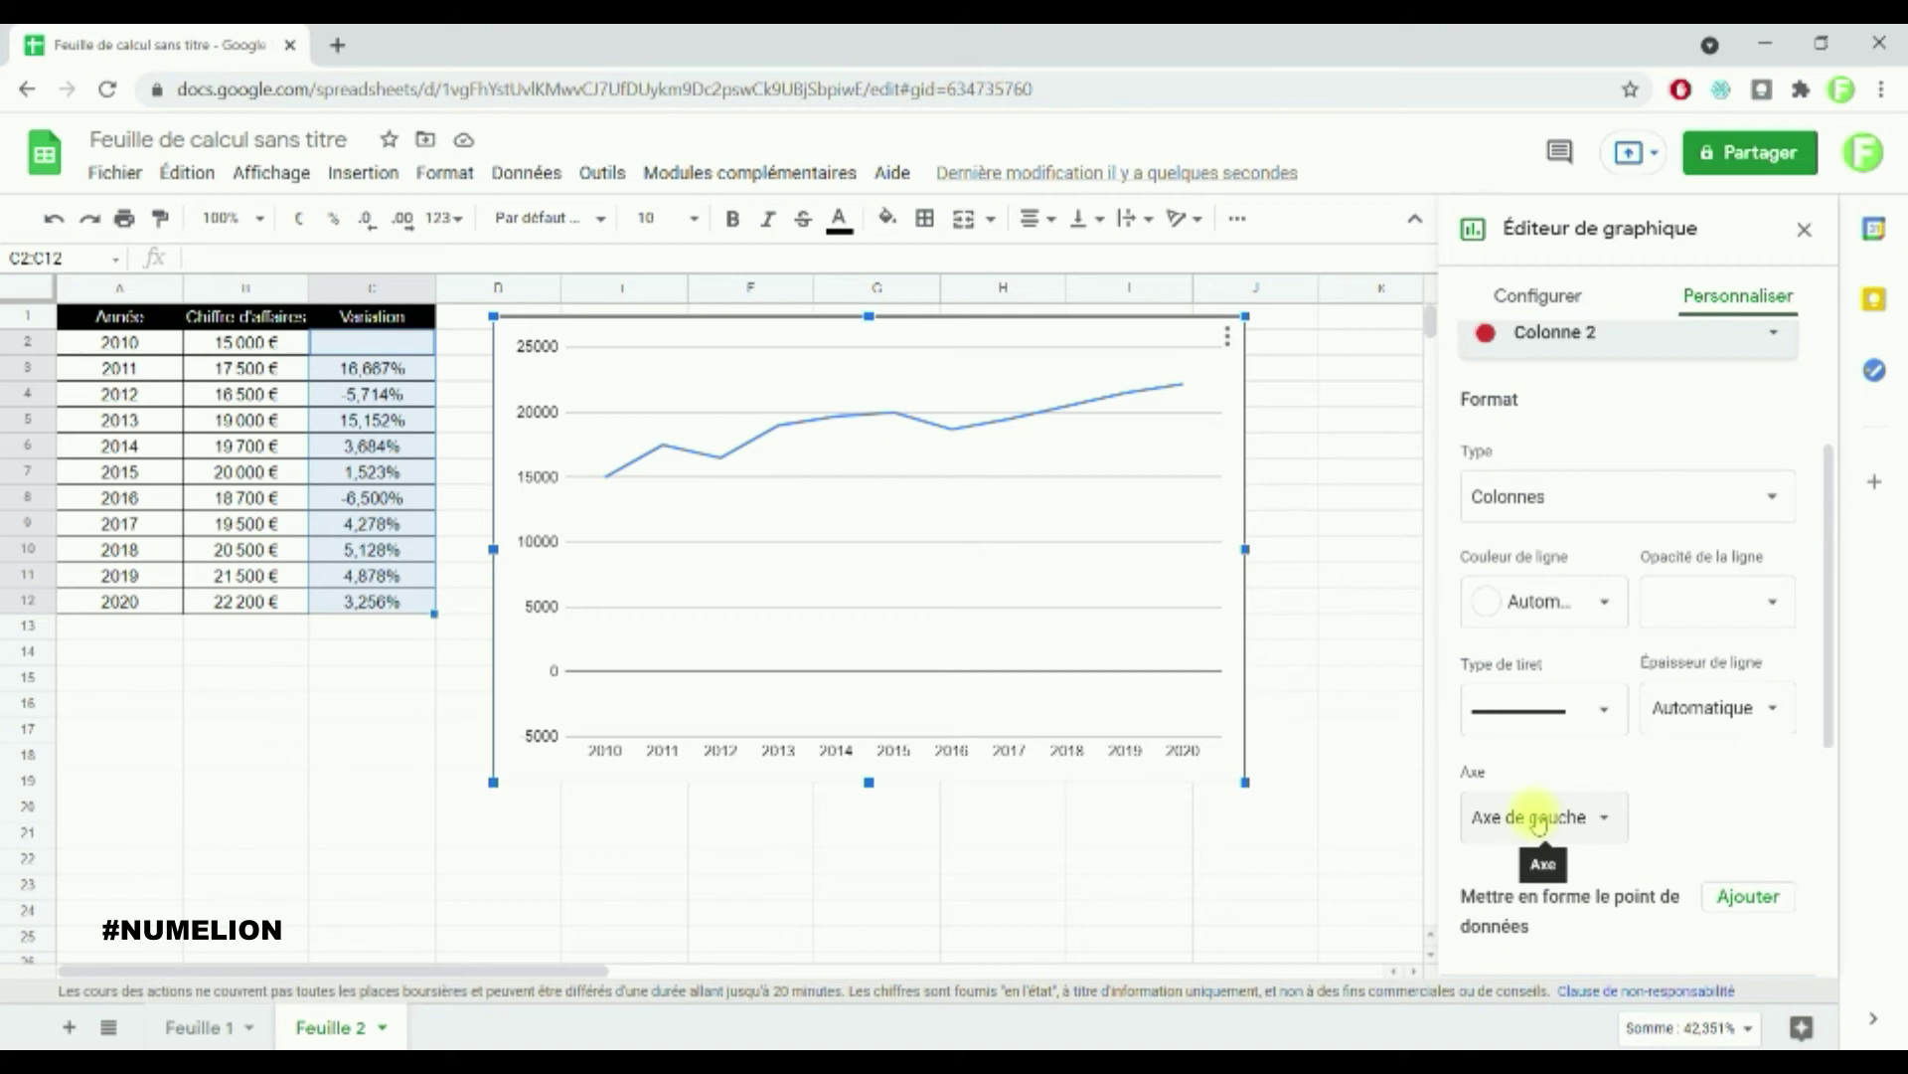
{"action": "scroll", "coordinate": [1539, 795], "scroll_direction": "up", "scroll_amount": 1}
{"action": "left_click", "coordinate": [1531, 457]}
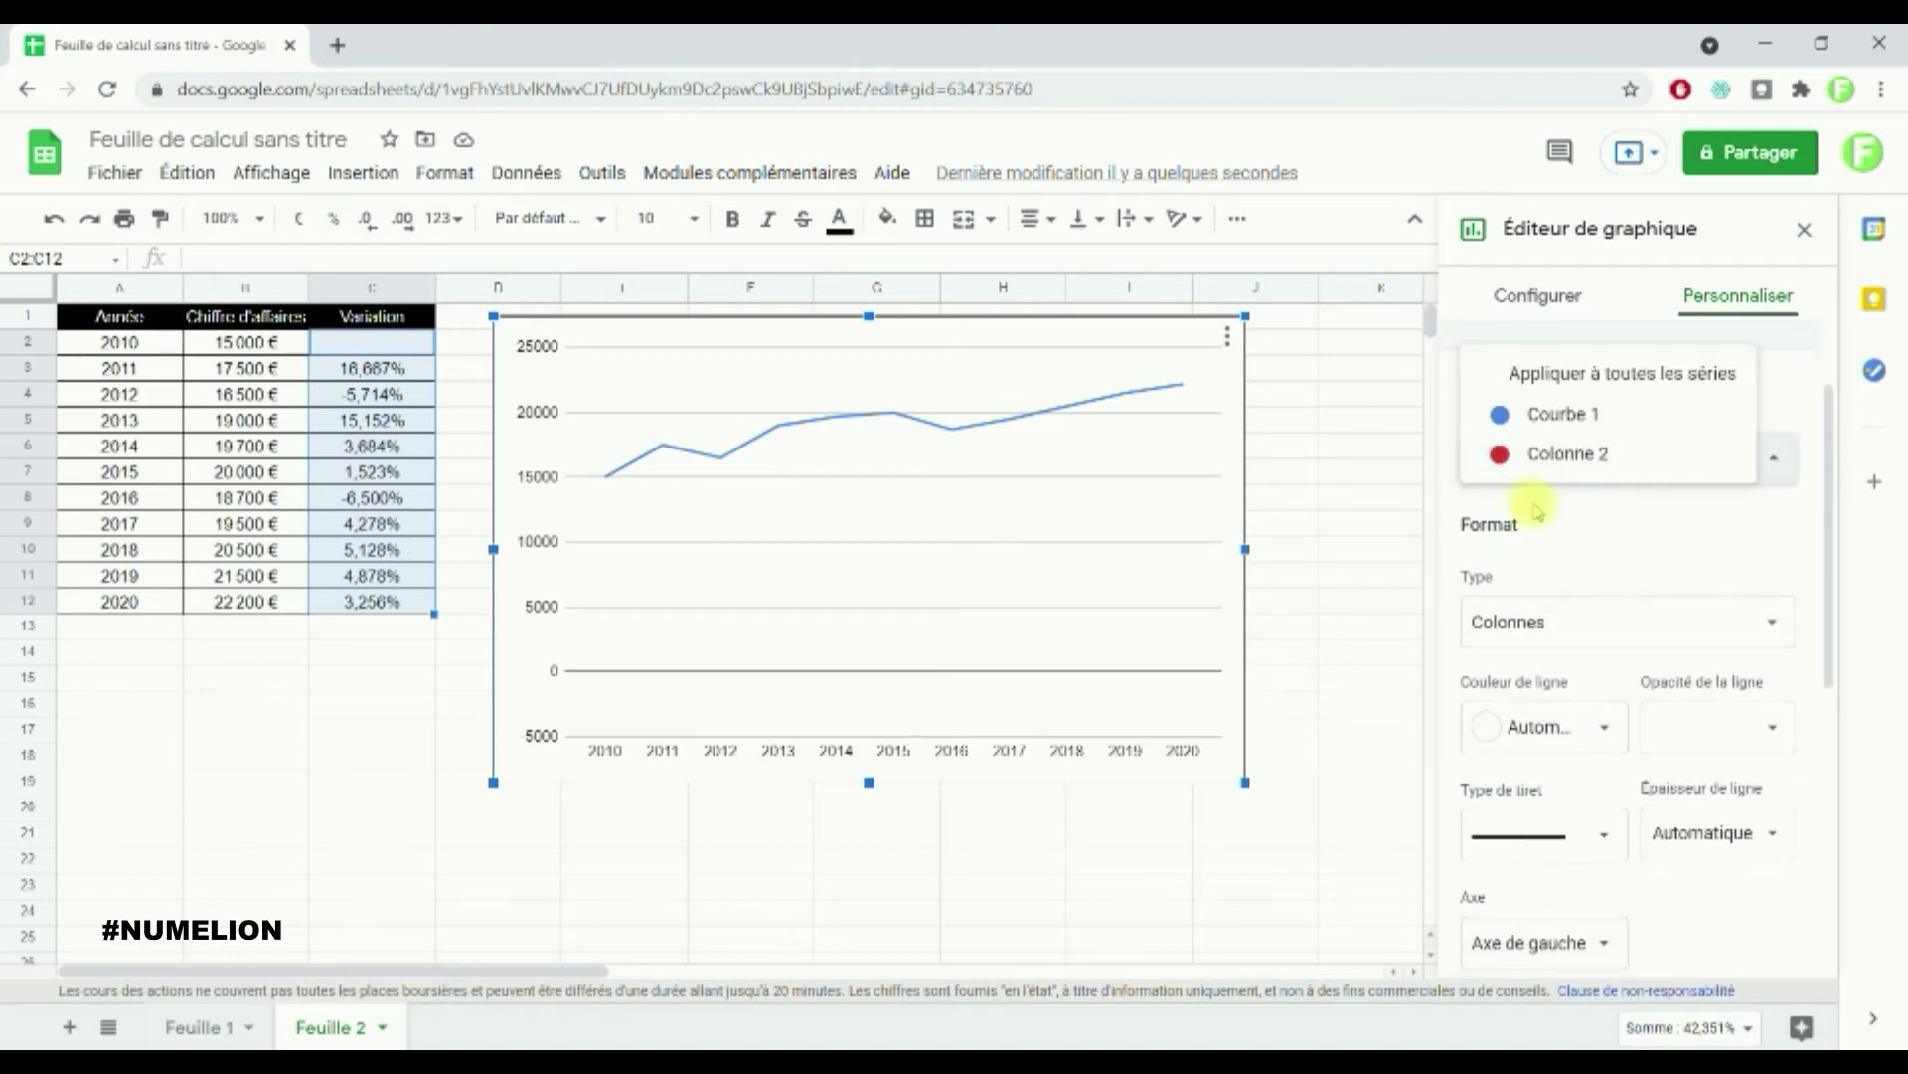
{"action": "left_click", "coordinate": [1526, 414]}
{"action": "scroll", "coordinate": [1571, 716], "scroll_direction": "down", "scroll_amount": 3}
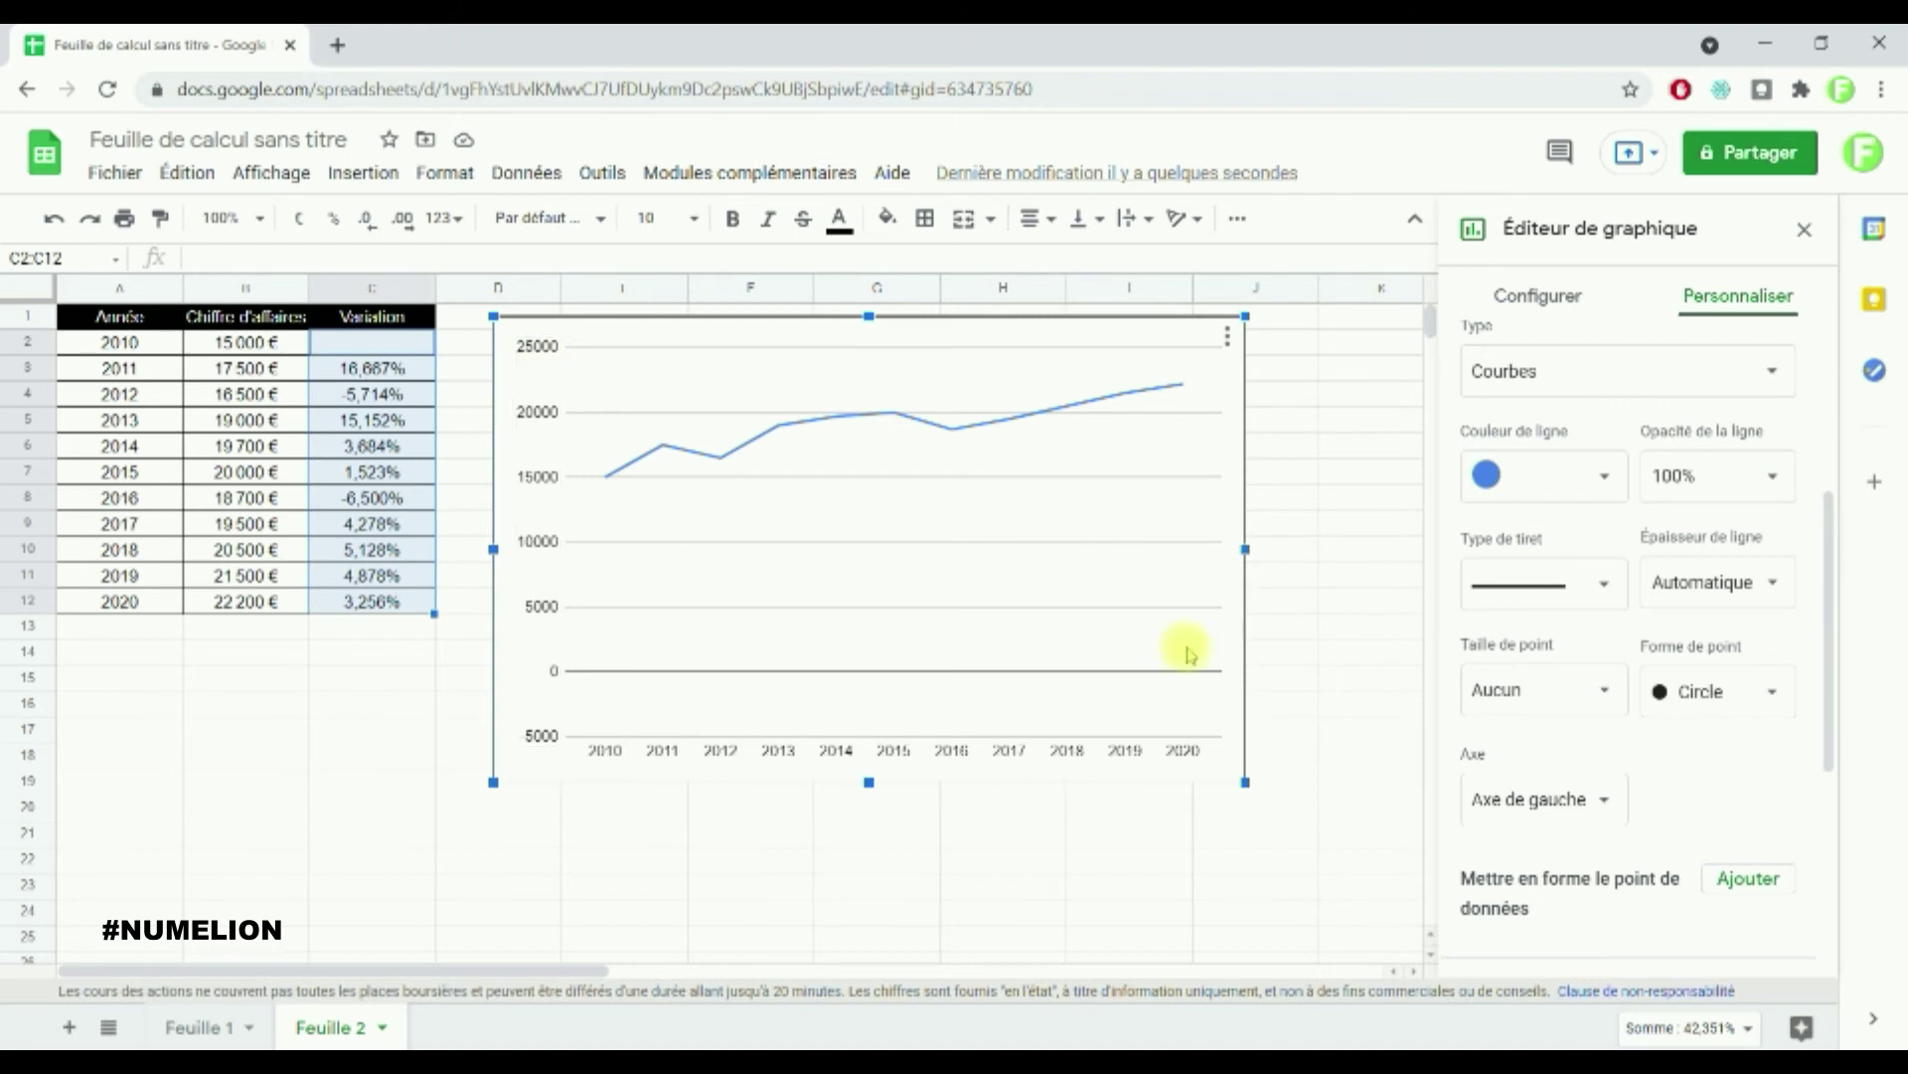
{"action": "left_click", "coordinate": [1536, 372]}
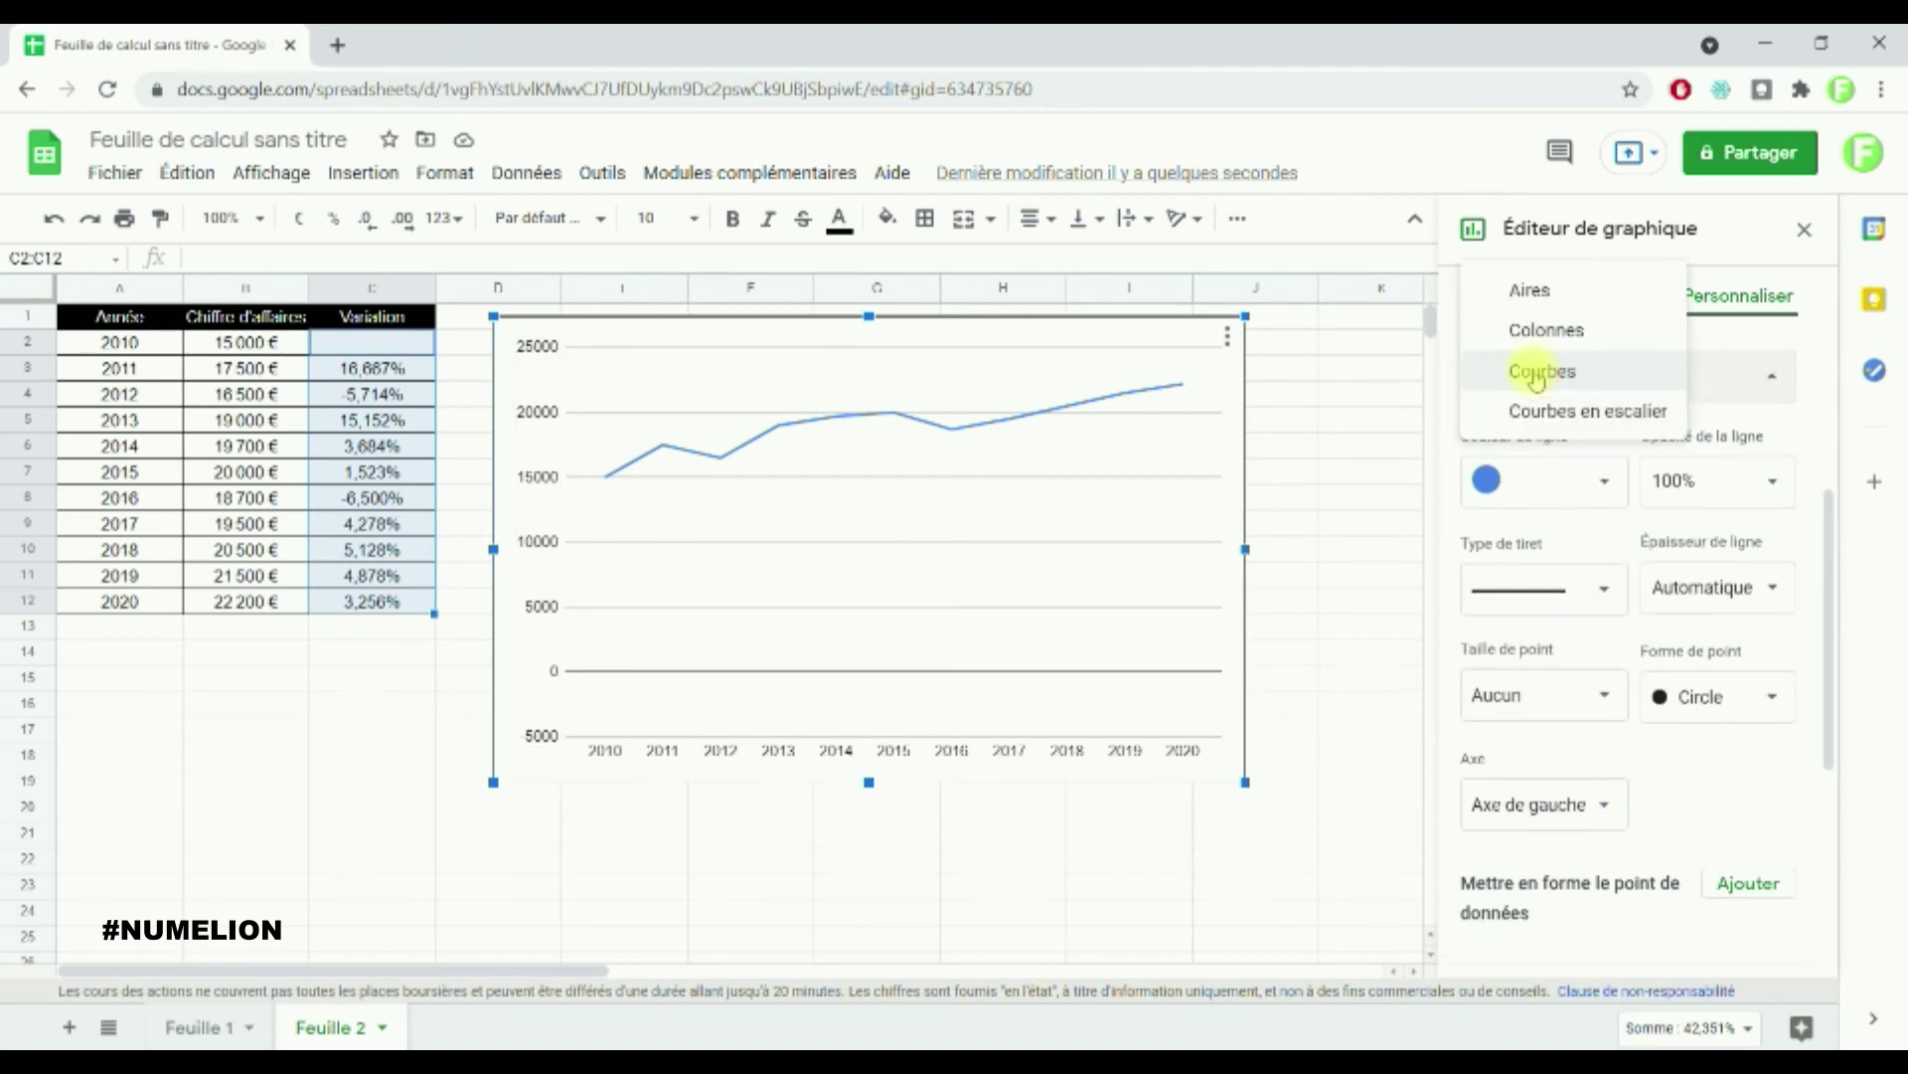
{"action": "left_click", "coordinate": [1685, 730]}
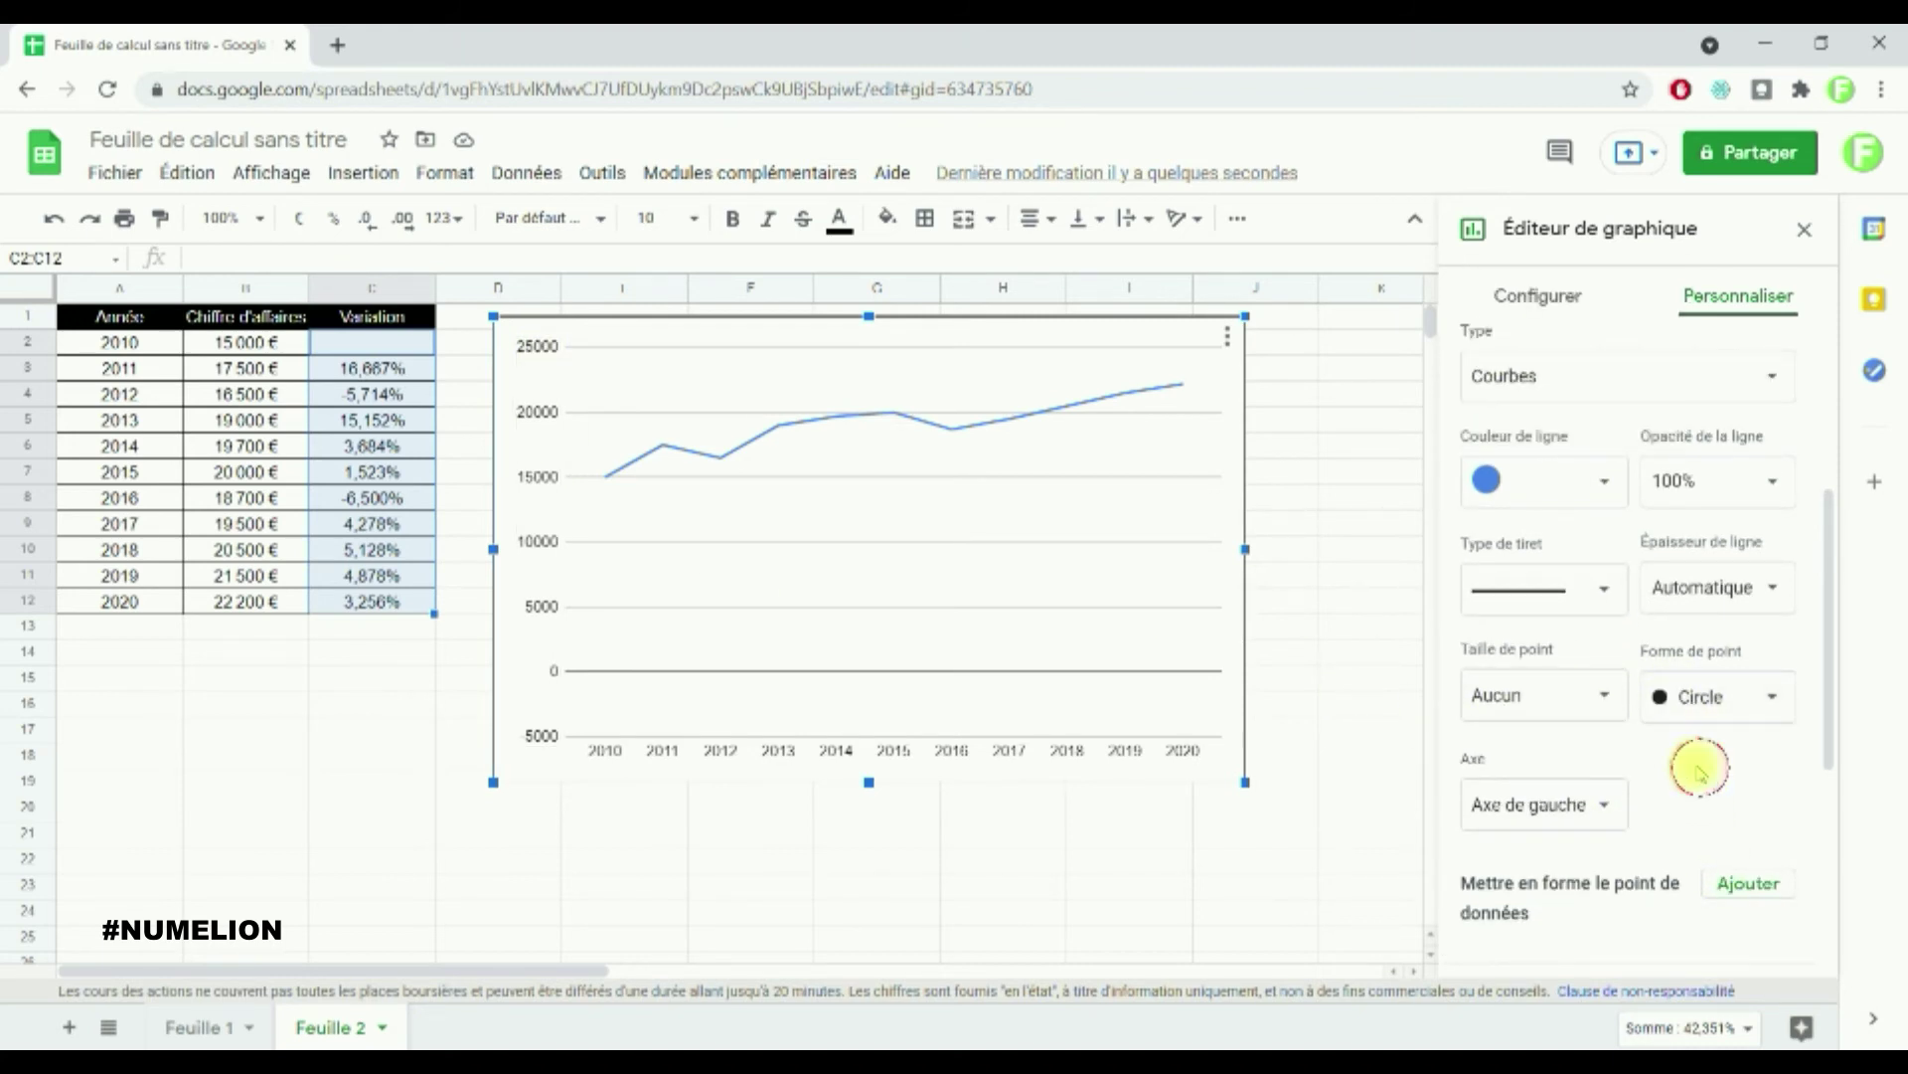
Step: Assign the variation series (Colonne 2) to the right axis (Axe de droite)
{"action": "scroll", "coordinate": [1660, 646], "scroll_direction": "up", "scroll_amount": 3}
{"action": "left_click", "coordinate": [1551, 463]}
{"action": "left_click", "coordinate": [1521, 498]}
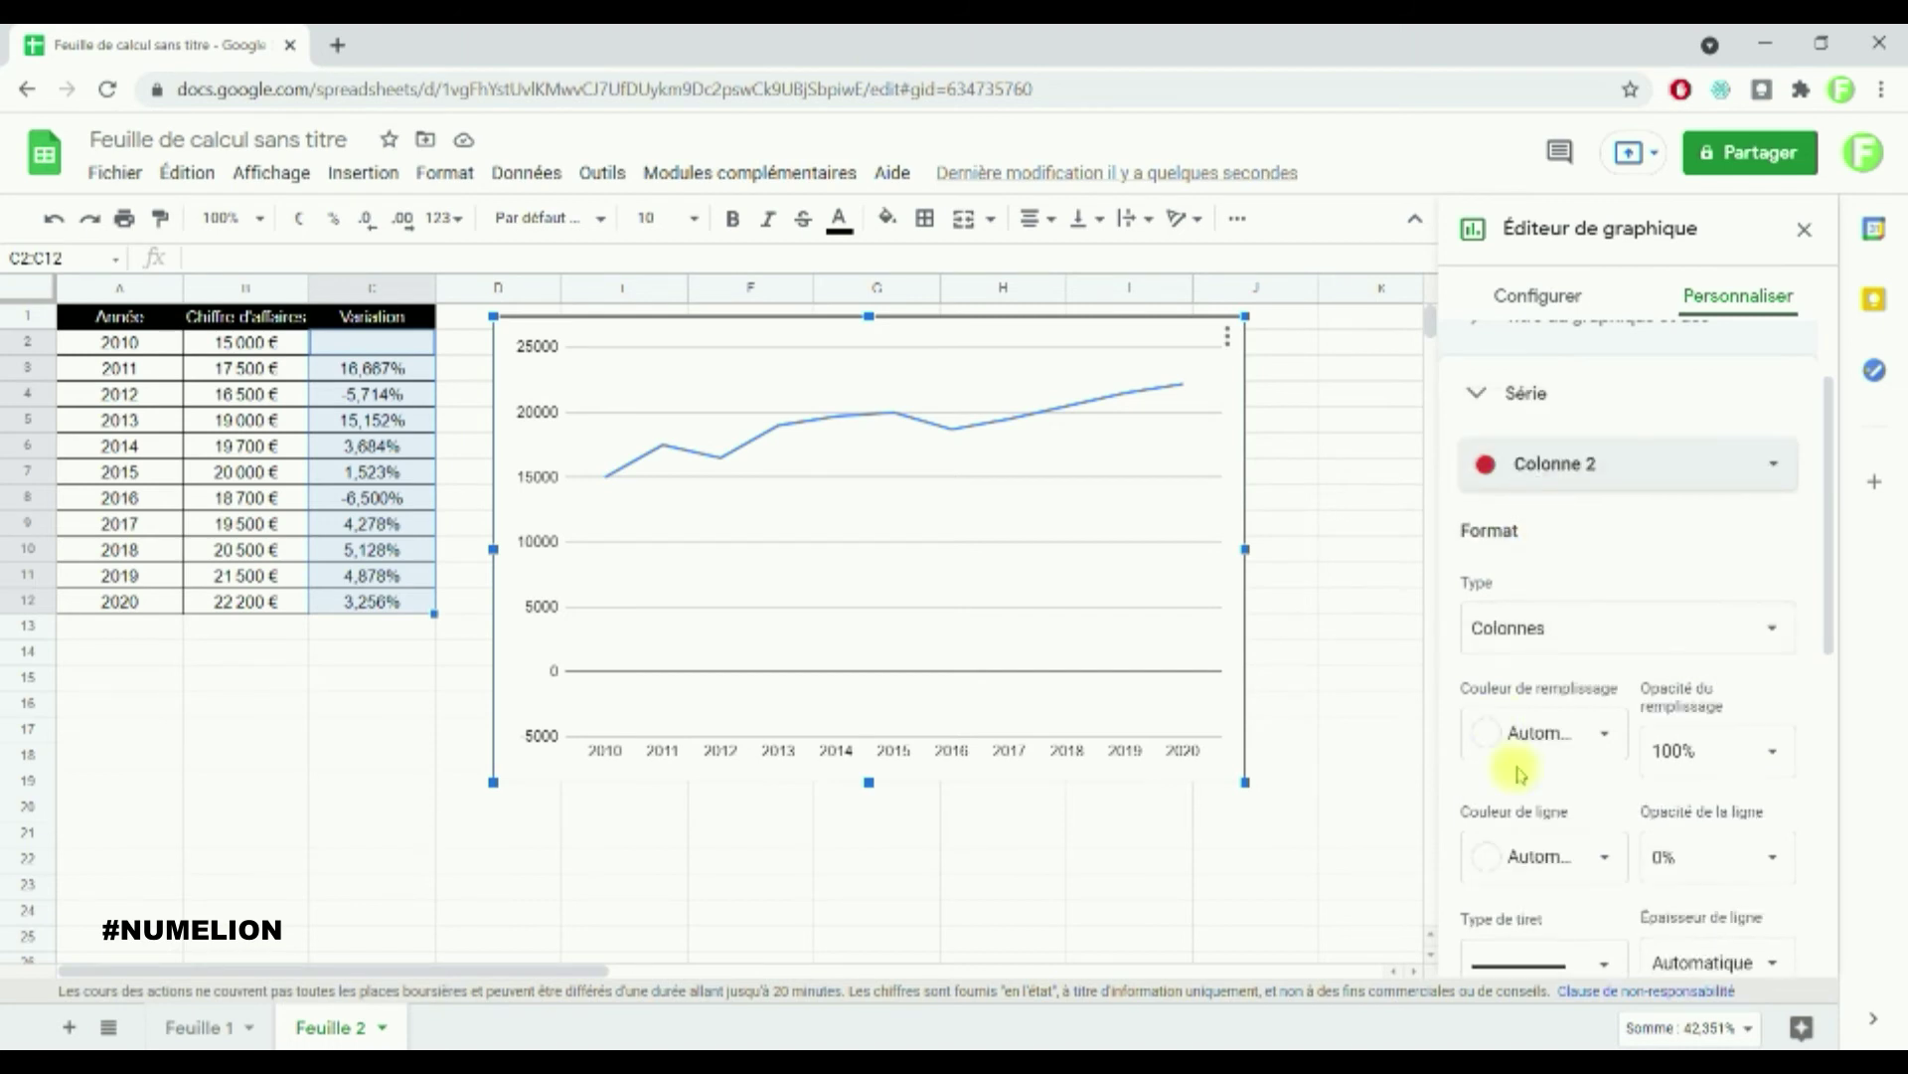
{"action": "scroll", "coordinate": [1526, 765], "scroll_direction": "down", "scroll_amount": 3}
{"action": "scroll", "coordinate": [1521, 773], "scroll_direction": "down", "scroll_amount": 2}
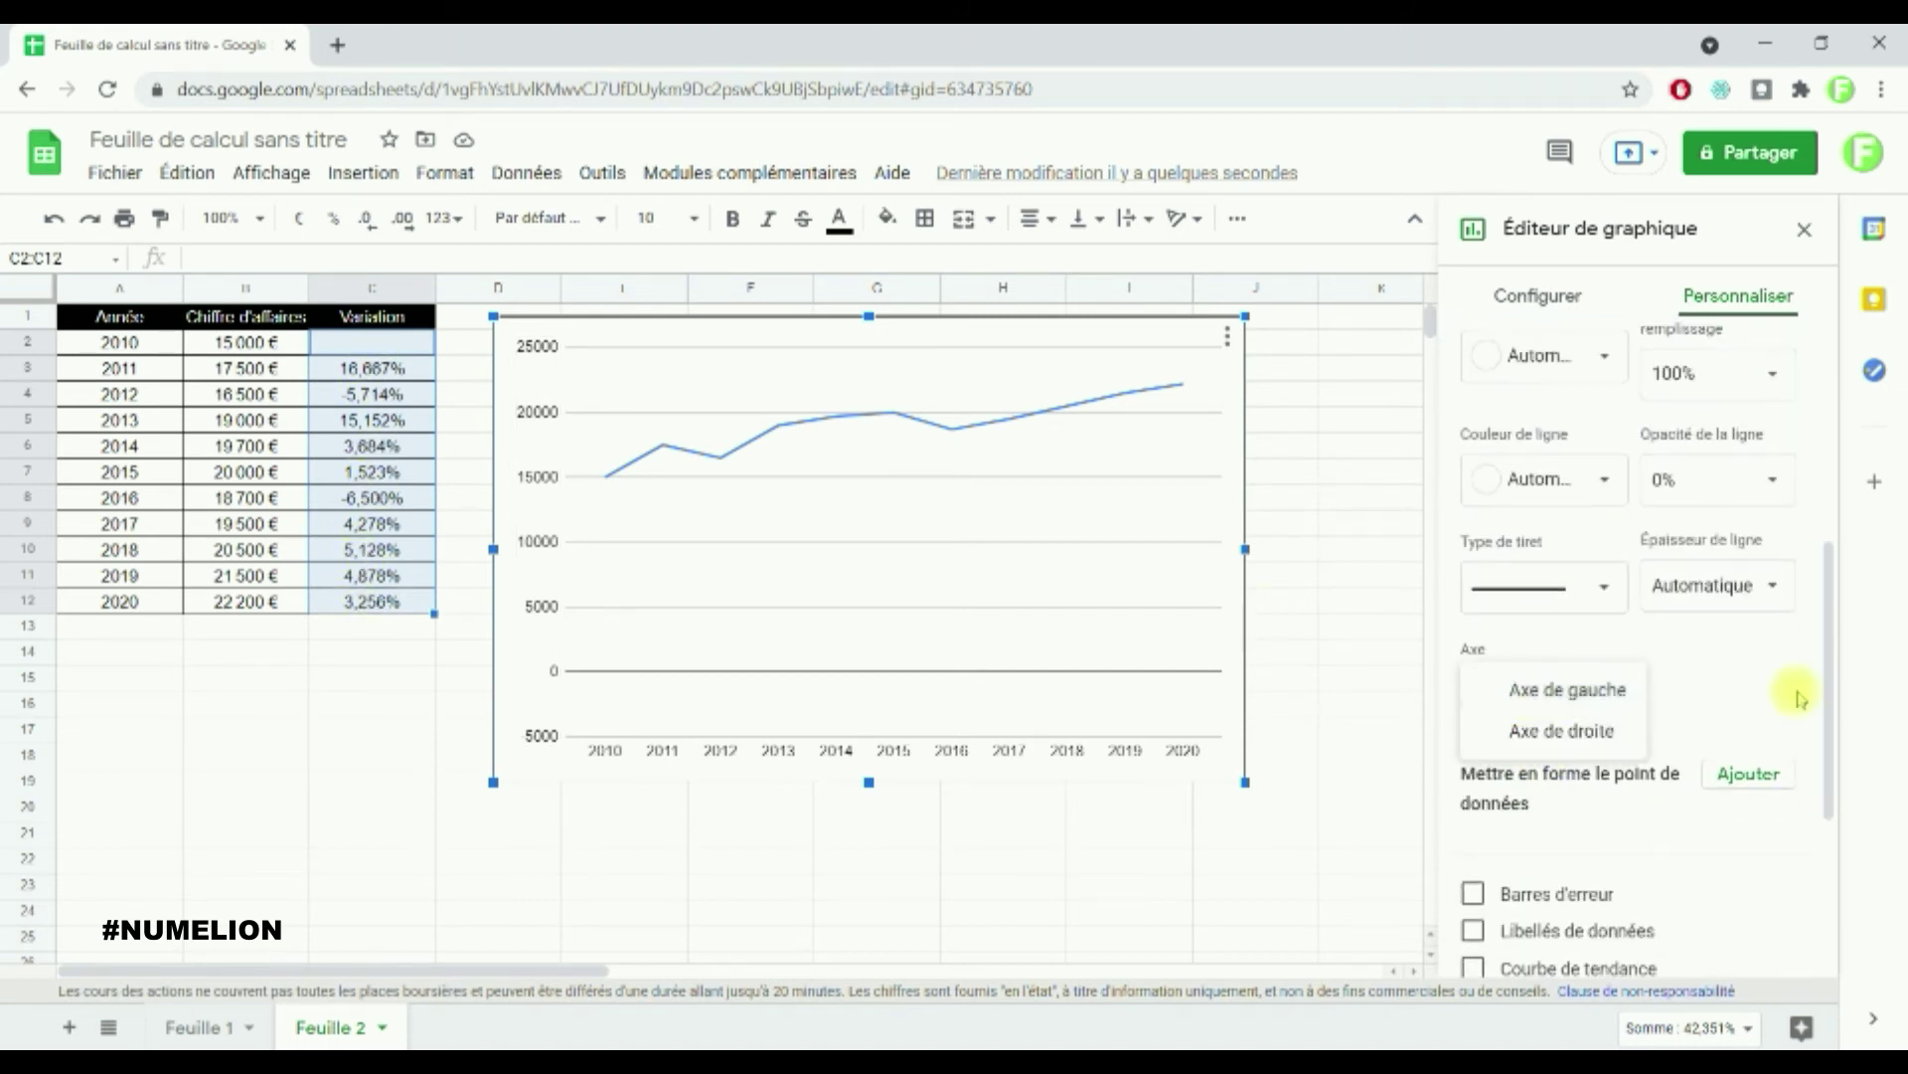
{"action": "left_click", "coordinate": [1588, 743]}
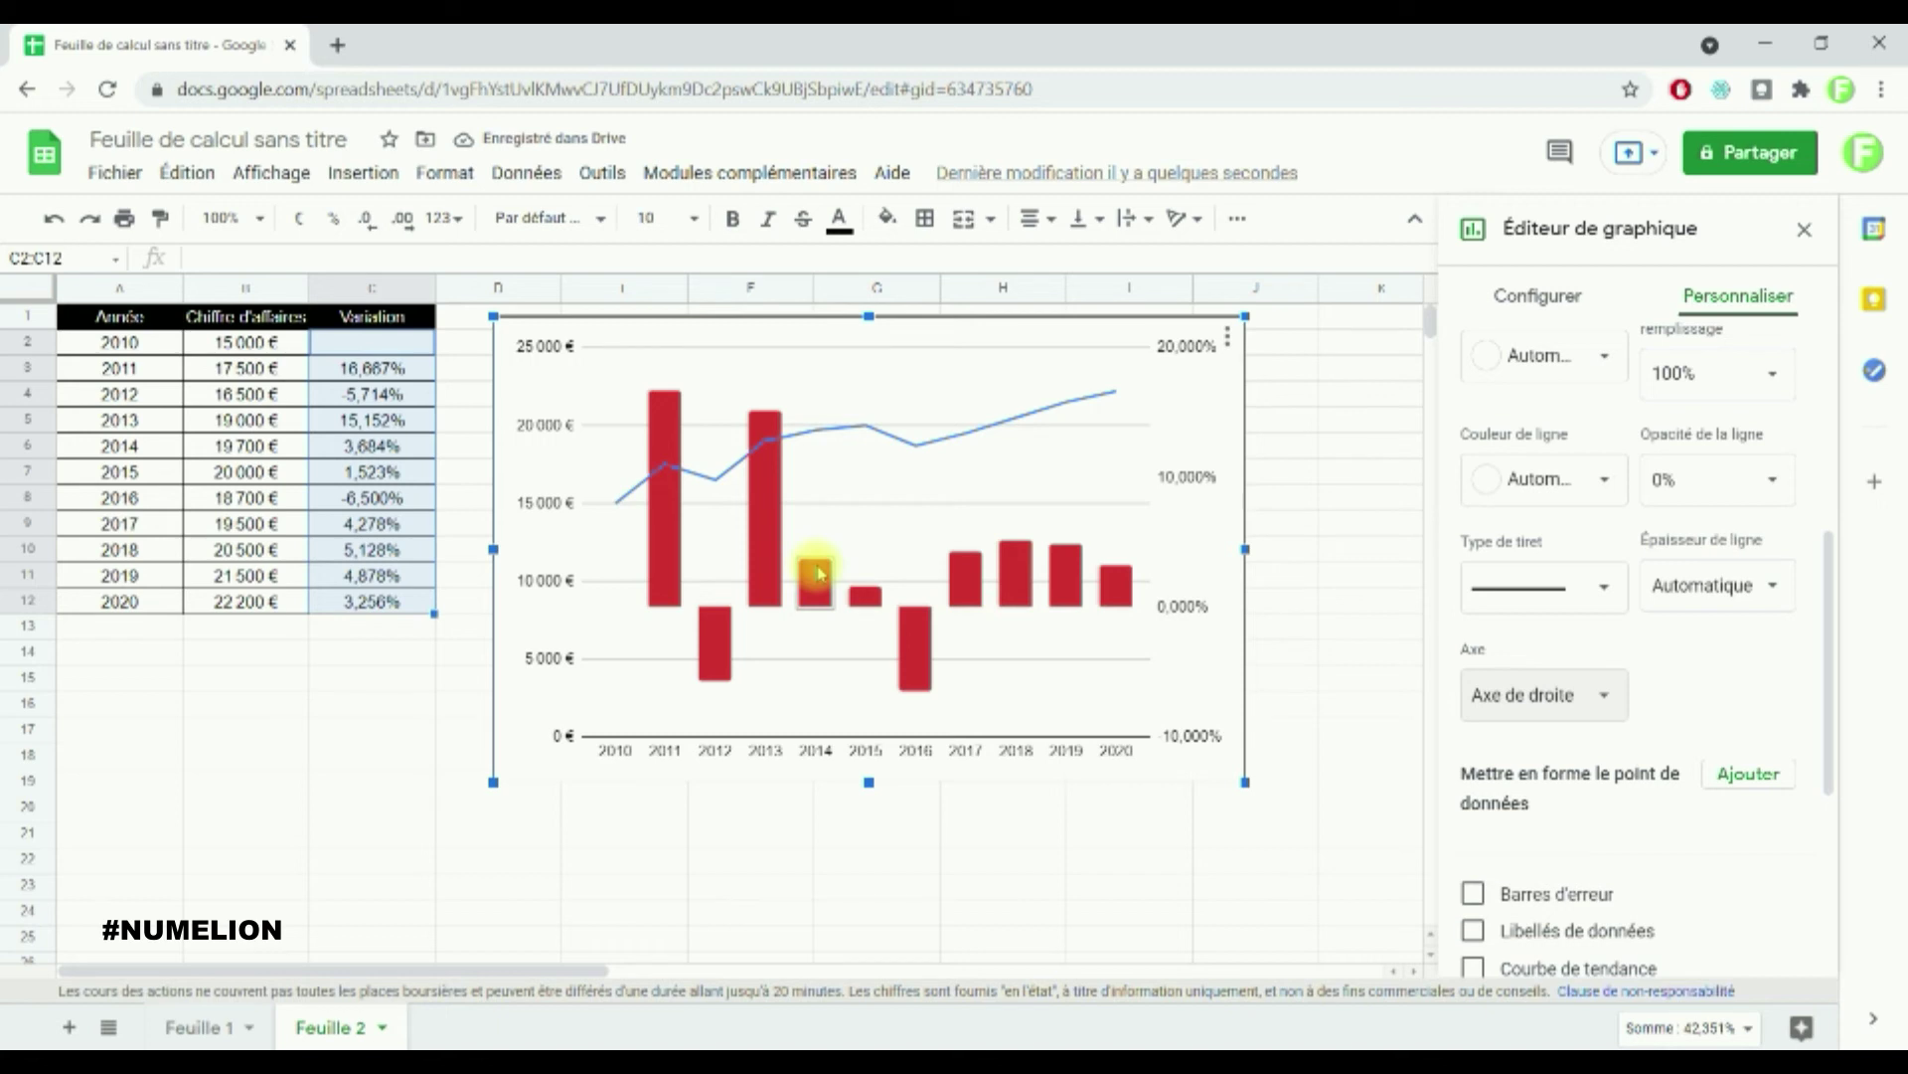
{"action": "left_click", "coordinate": [1168, 607]}
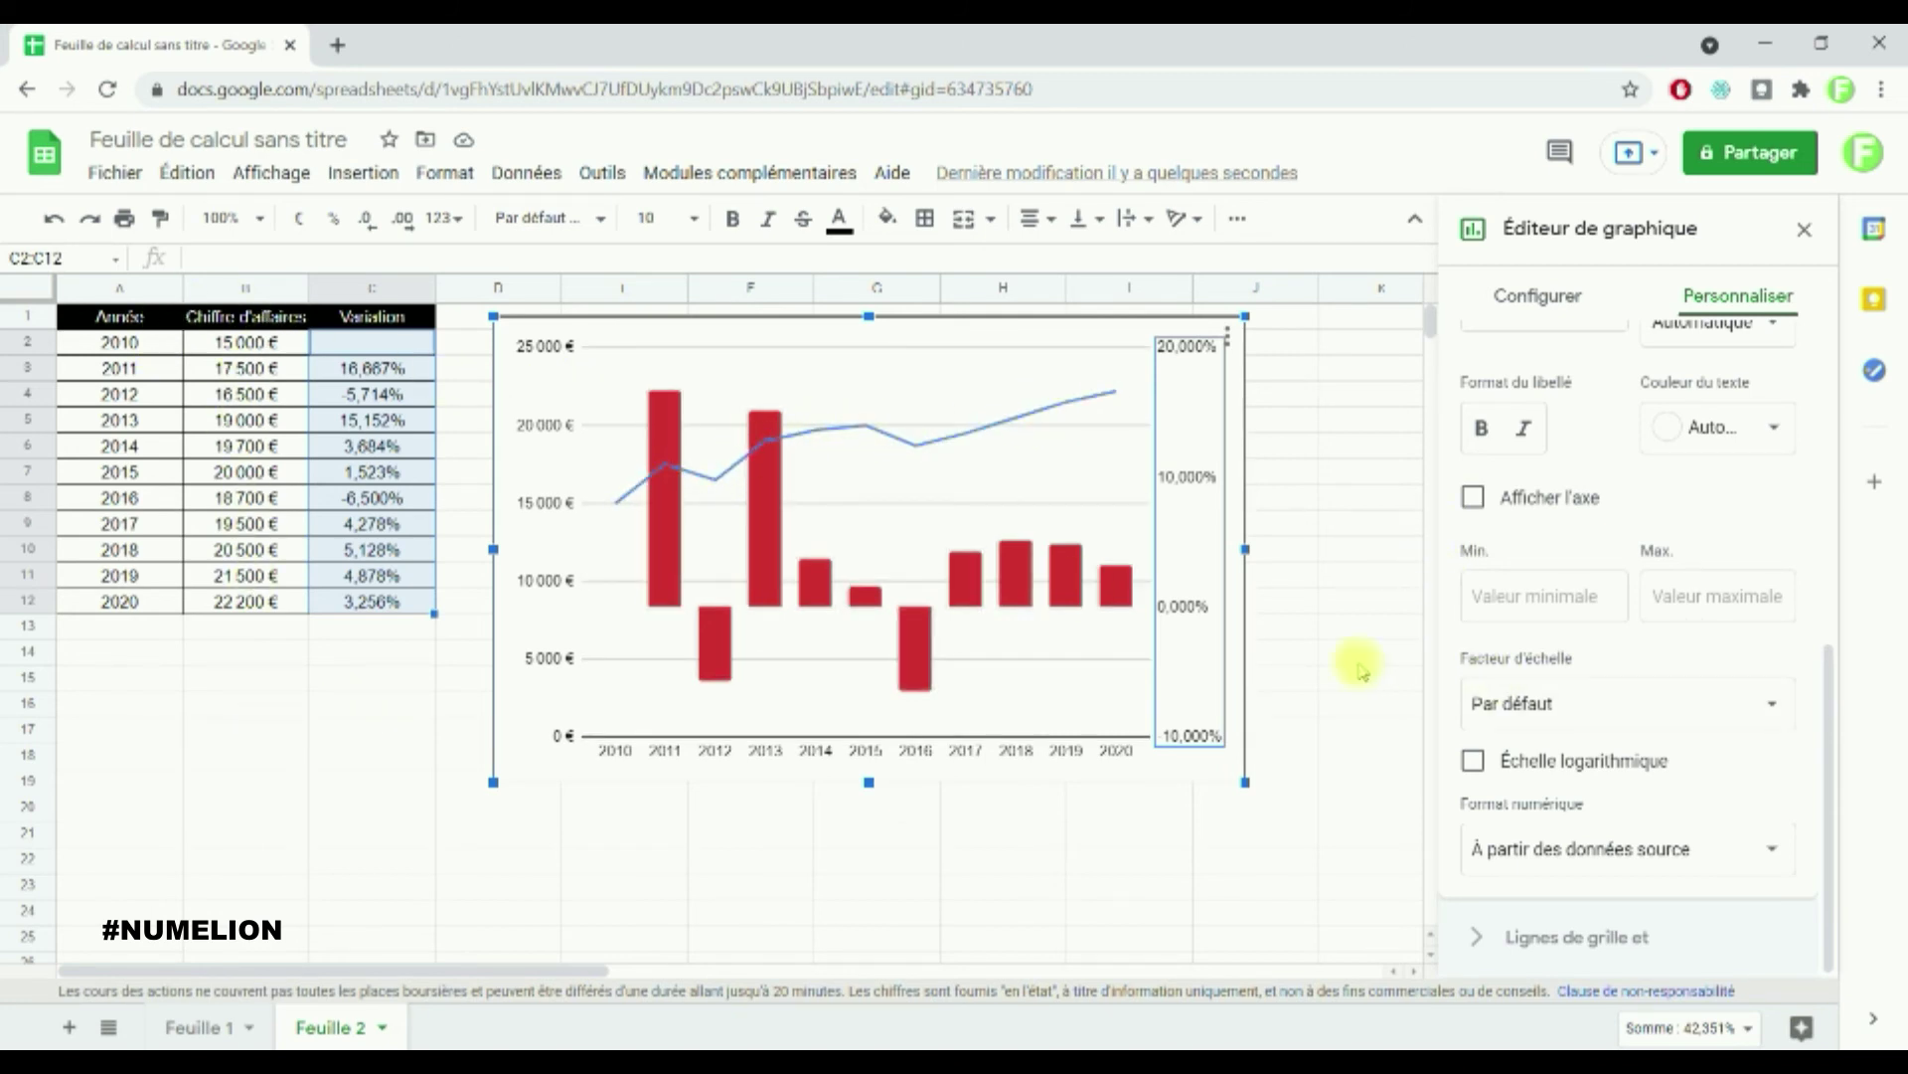
{"action": "scroll", "coordinate": [1630, 736], "scroll_direction": "up", "scroll_amount": 4}
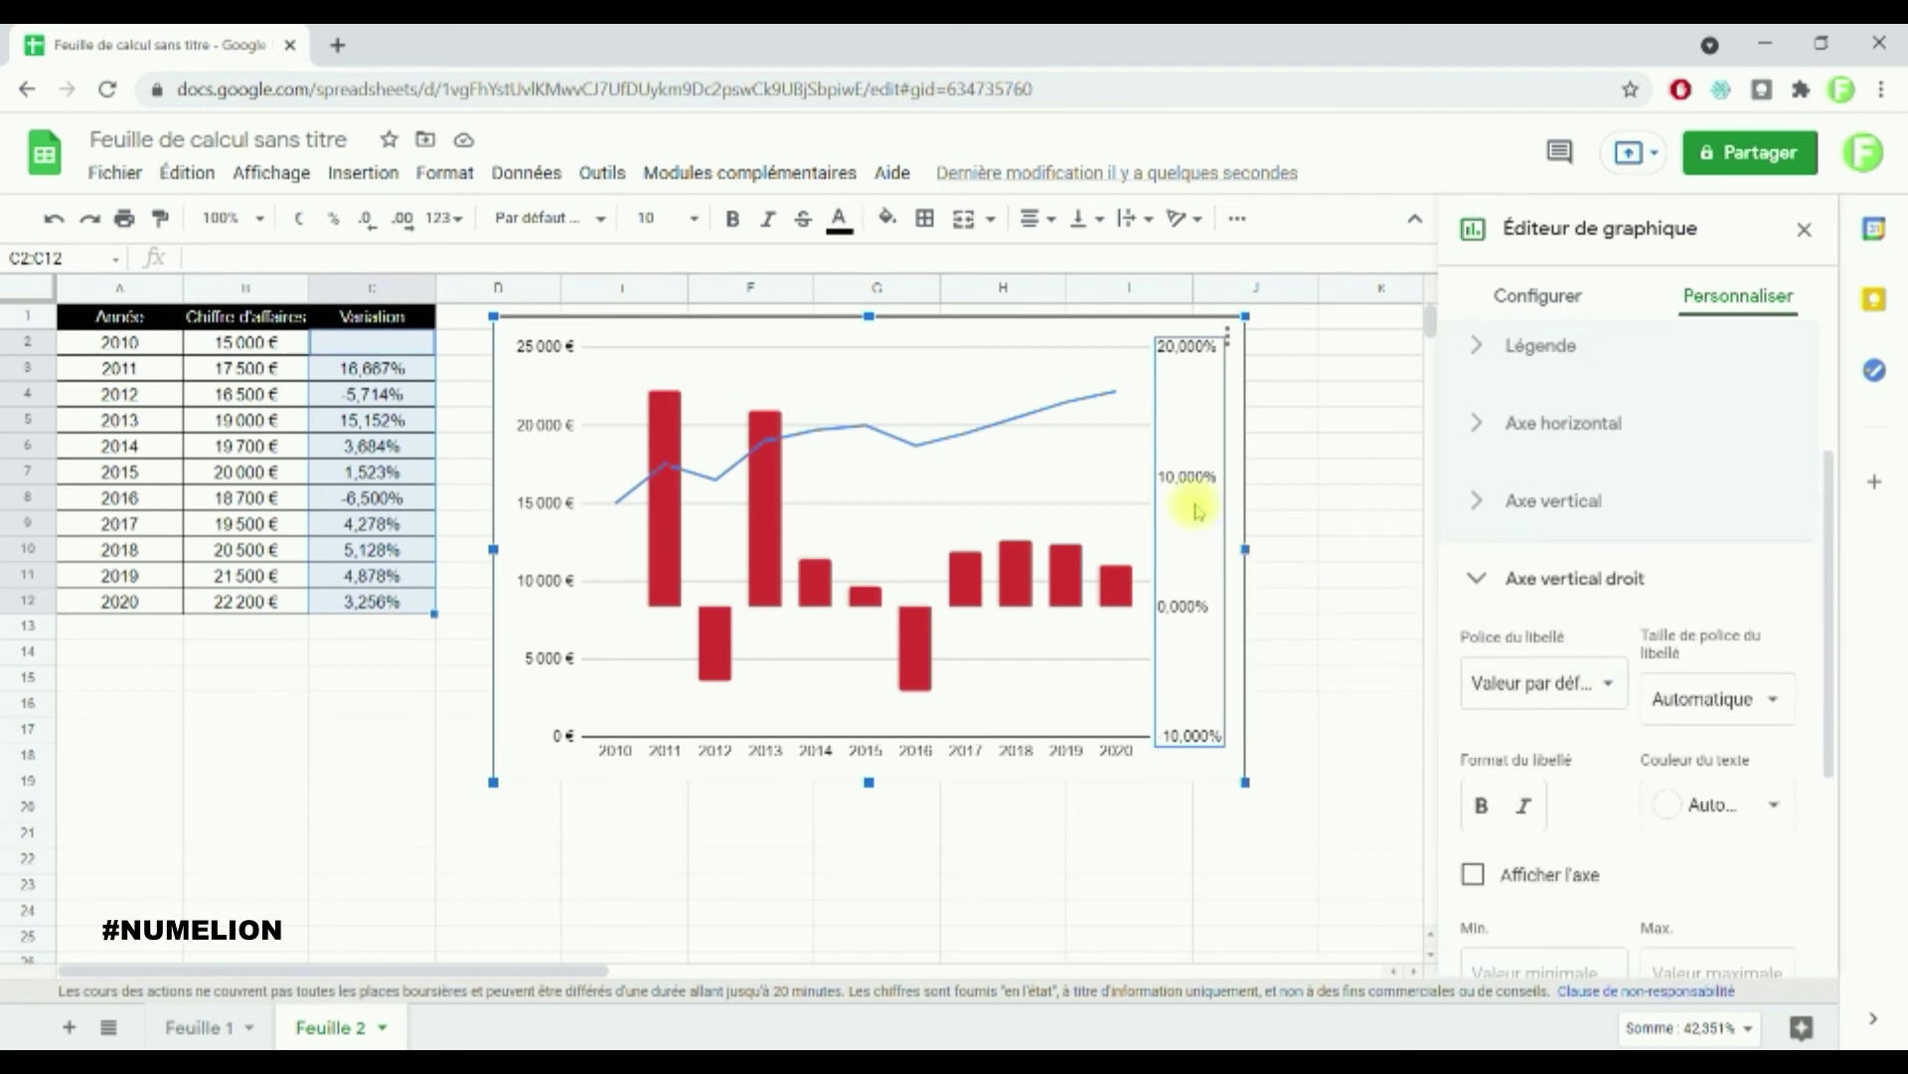
Step: Set the fill colour of the variation columns (Colonne 2) to light yellow
{"action": "left_click", "coordinate": [1009, 567]}
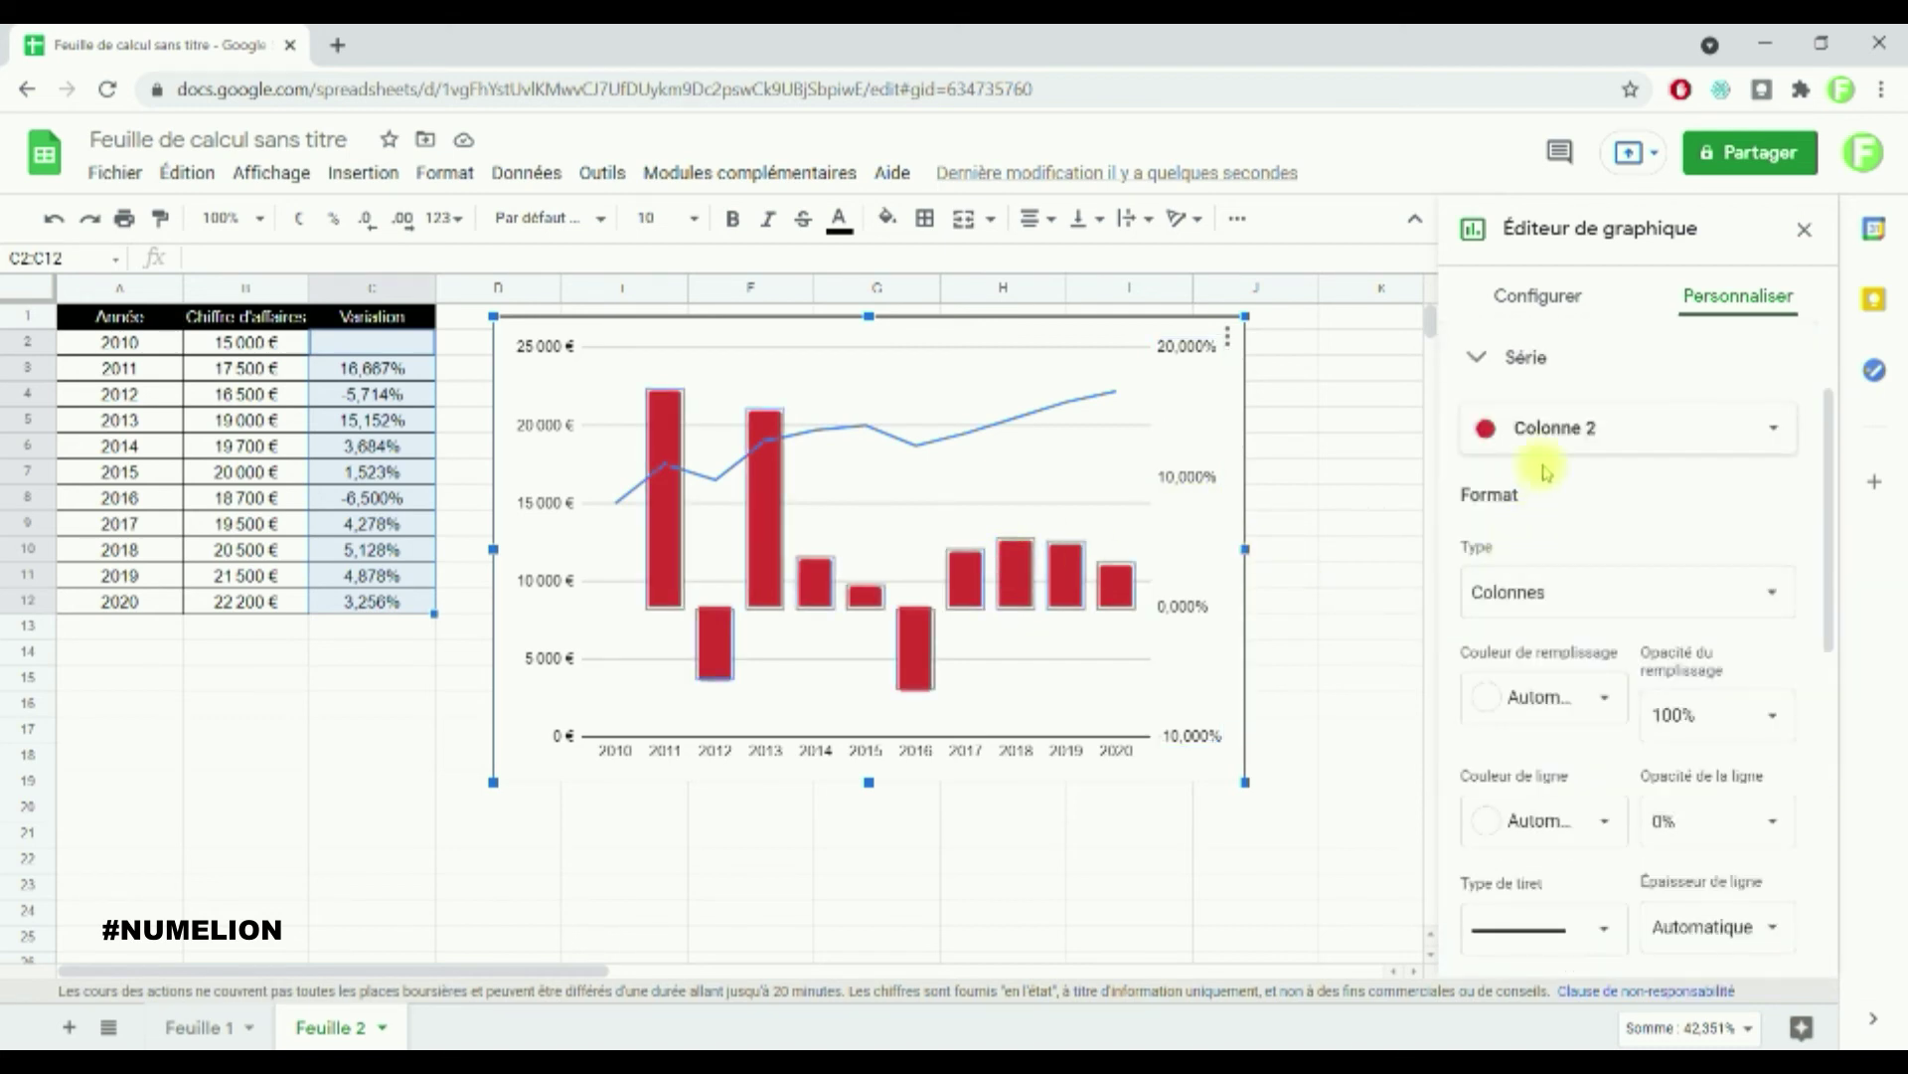
{"action": "left_click", "coordinate": [1521, 699]}
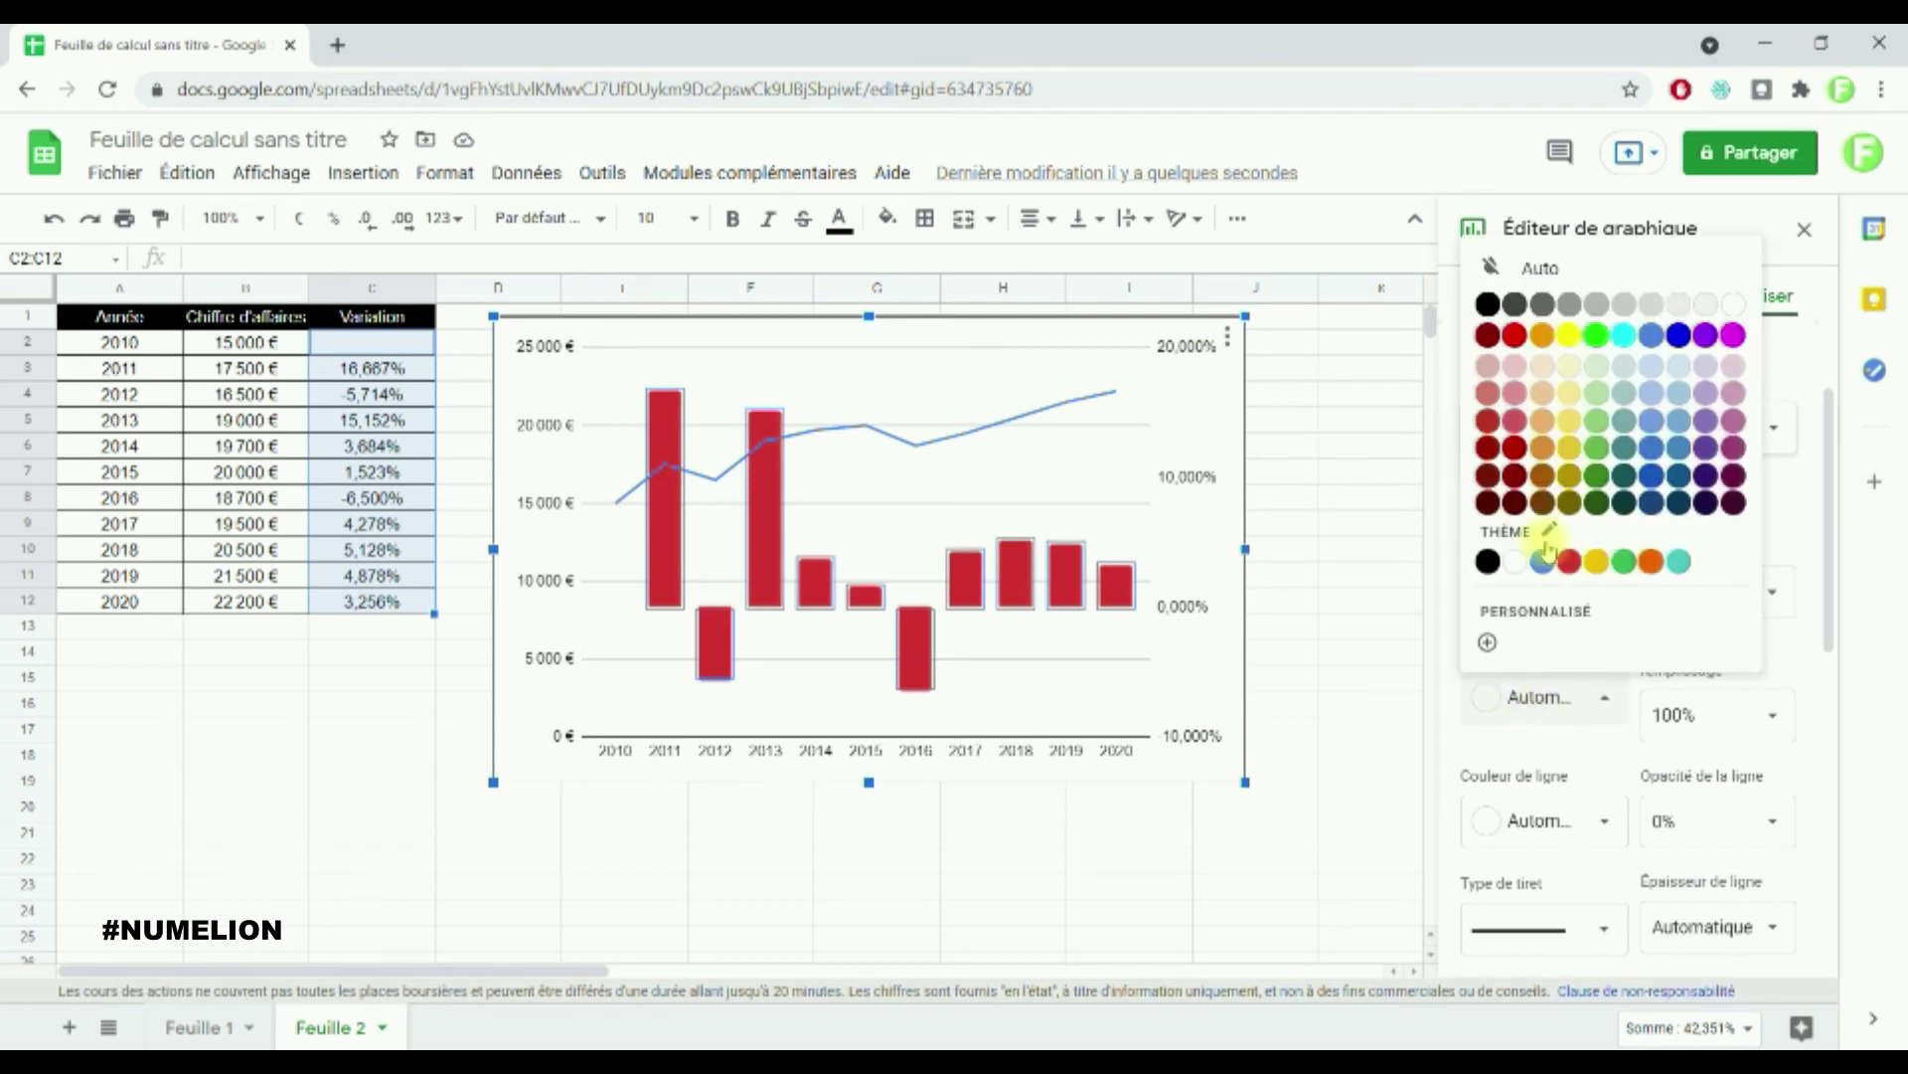
{"action": "left_click", "coordinate": [1569, 420]}
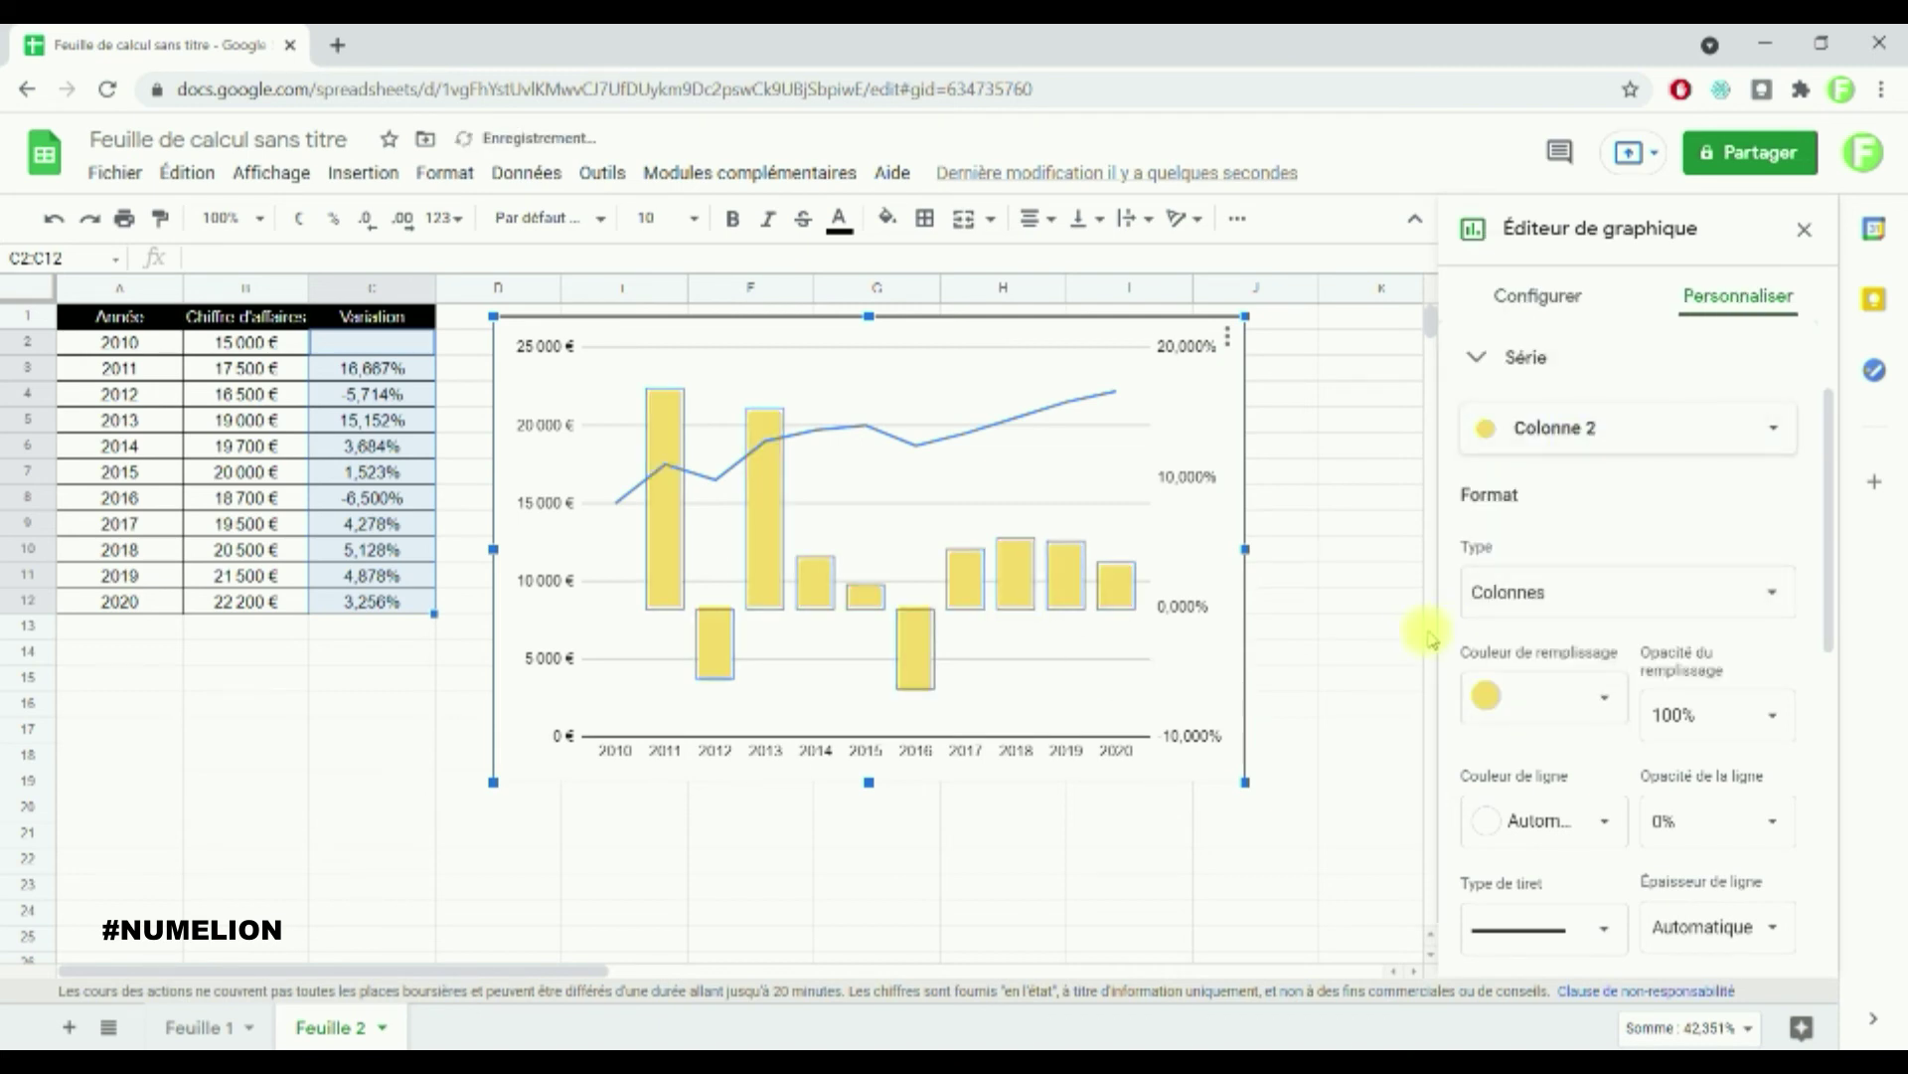
{"action": "scroll", "coordinate": [1661, 754], "scroll_direction": "down", "scroll_amount": 3}
{"action": "scroll", "coordinate": [1597, 840], "scroll_direction": "up", "scroll_amount": 5}
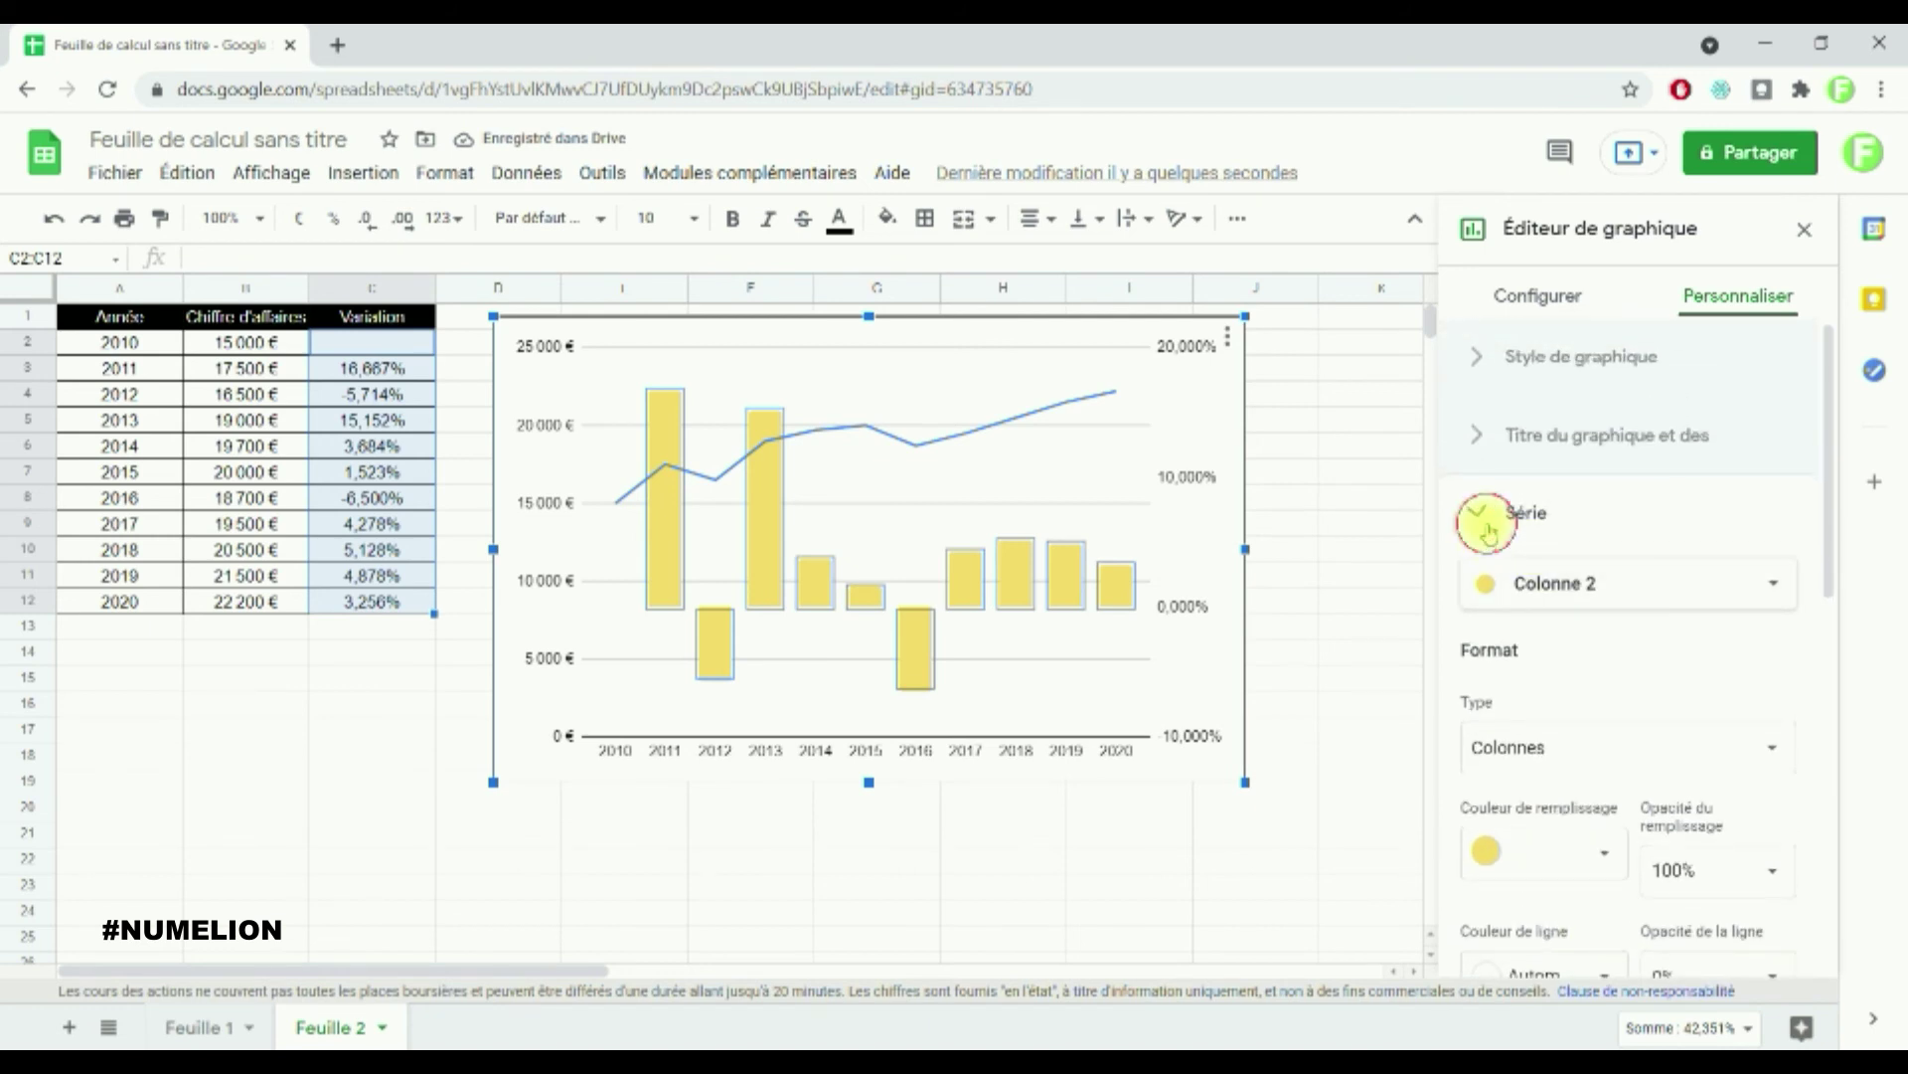
{"action": "left_click", "coordinate": [1486, 514]}
{"action": "left_click", "coordinate": [1521, 517]}
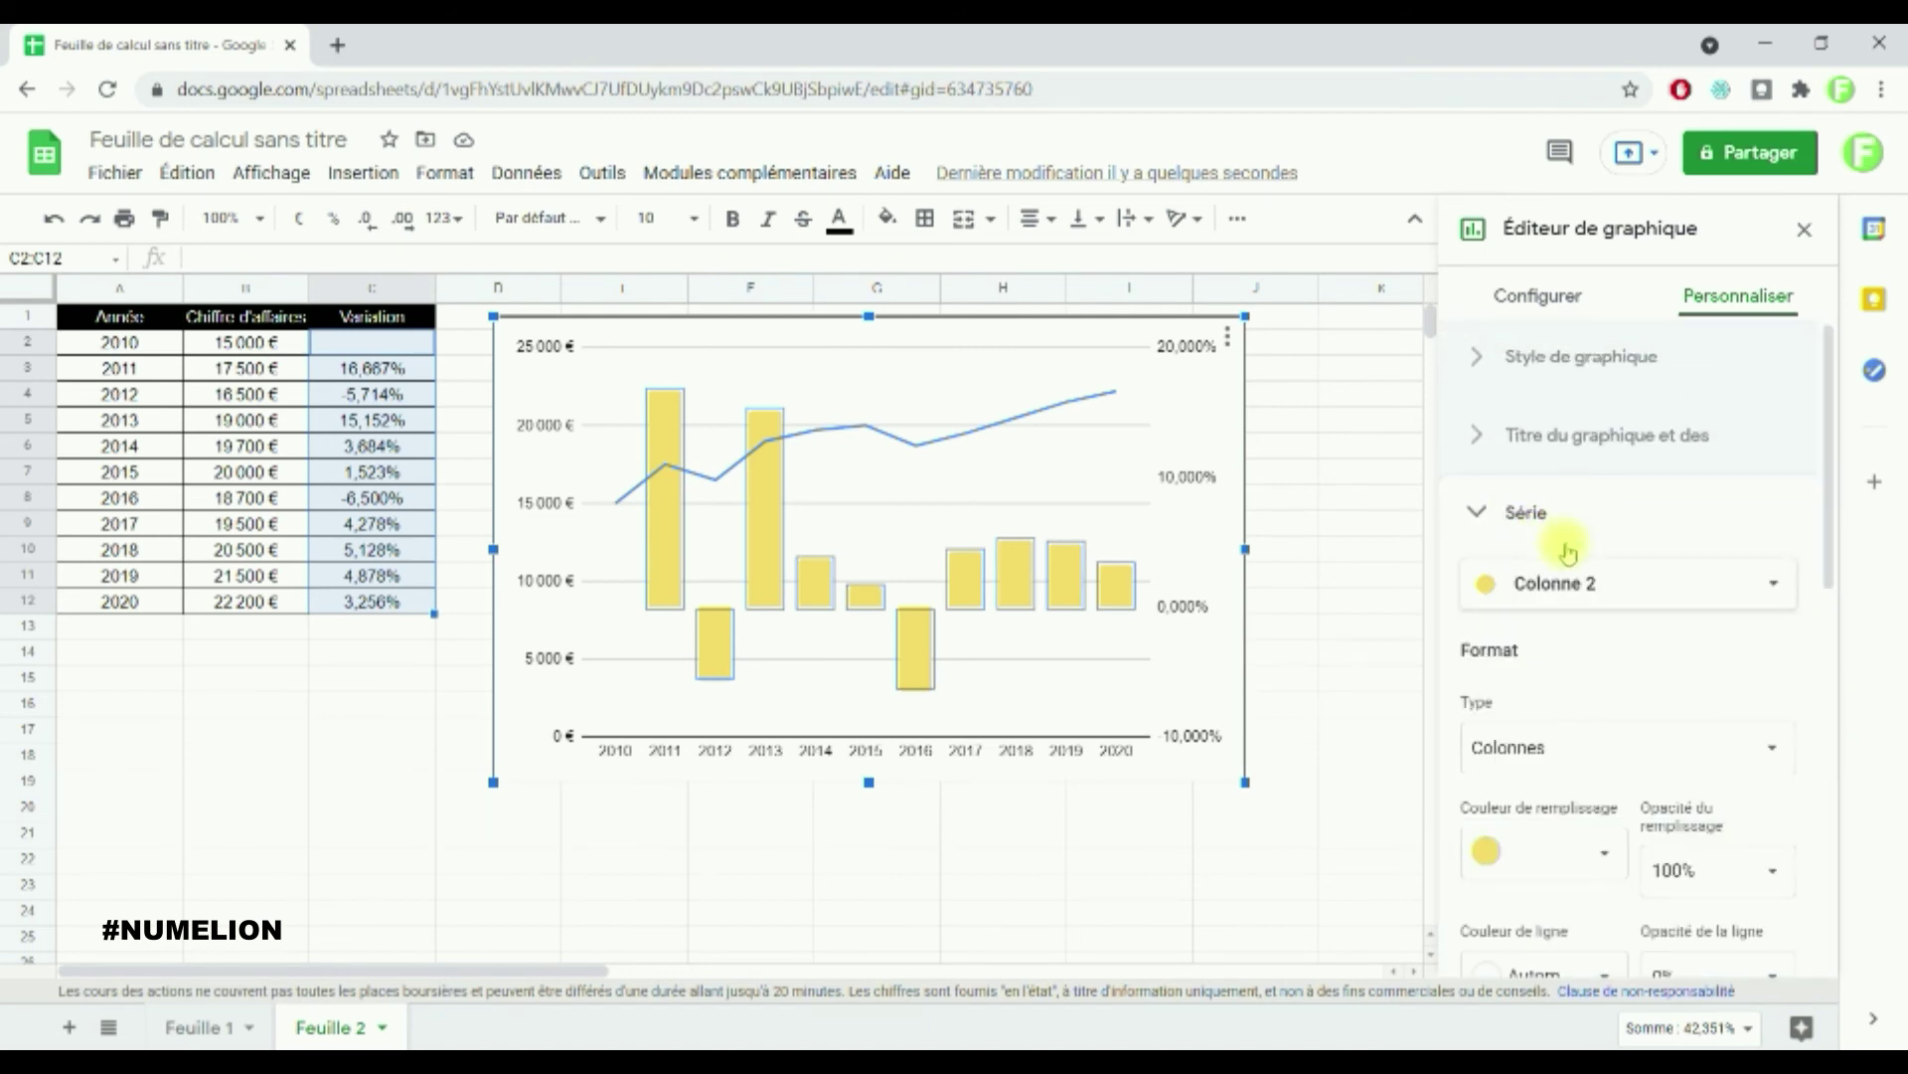
Step: Select the chart's right percentage axis and open its formatting settings (Axe vertical droit)
{"action": "left_click", "coordinate": [1180, 473]}
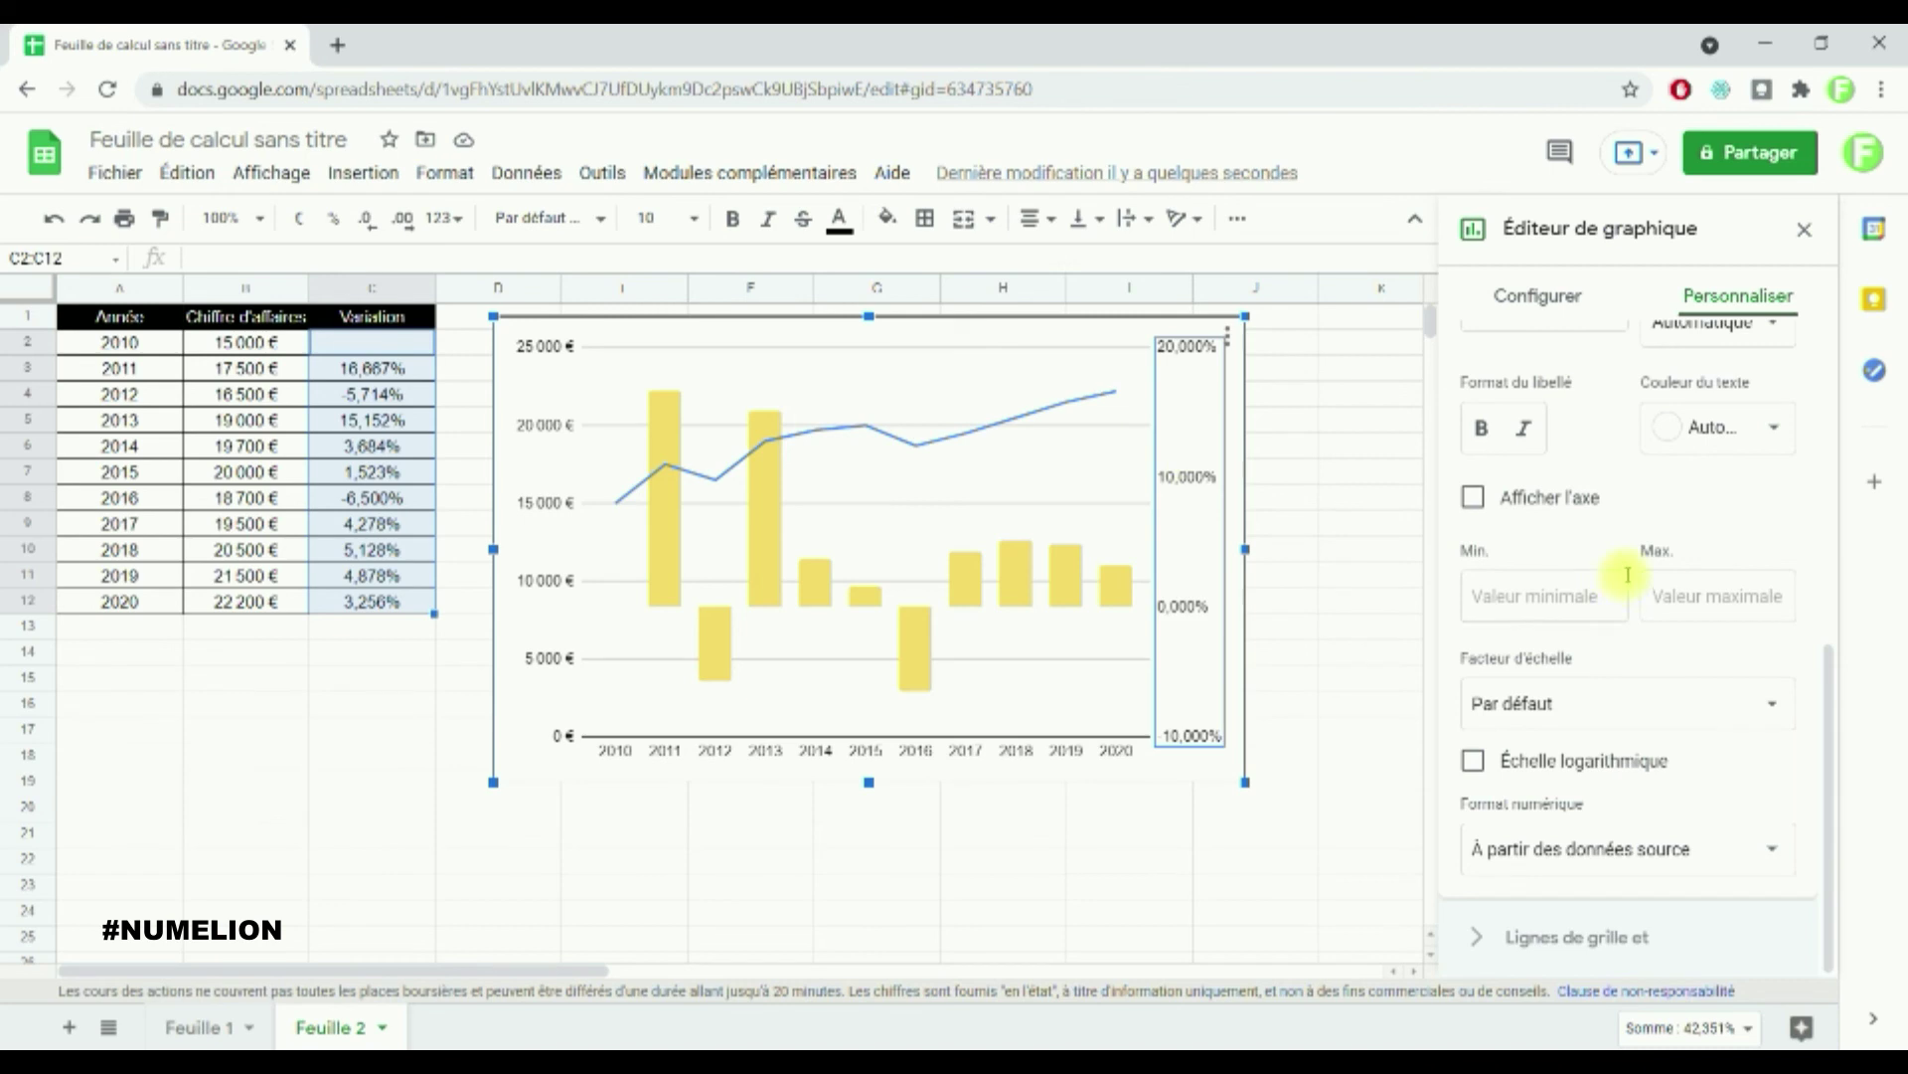
{"action": "scroll", "coordinate": [1623, 567], "scroll_direction": "up", "scroll_amount": 2}
{"action": "scroll", "coordinate": [1557, 499], "scroll_direction": "up", "scroll_amount": 4}
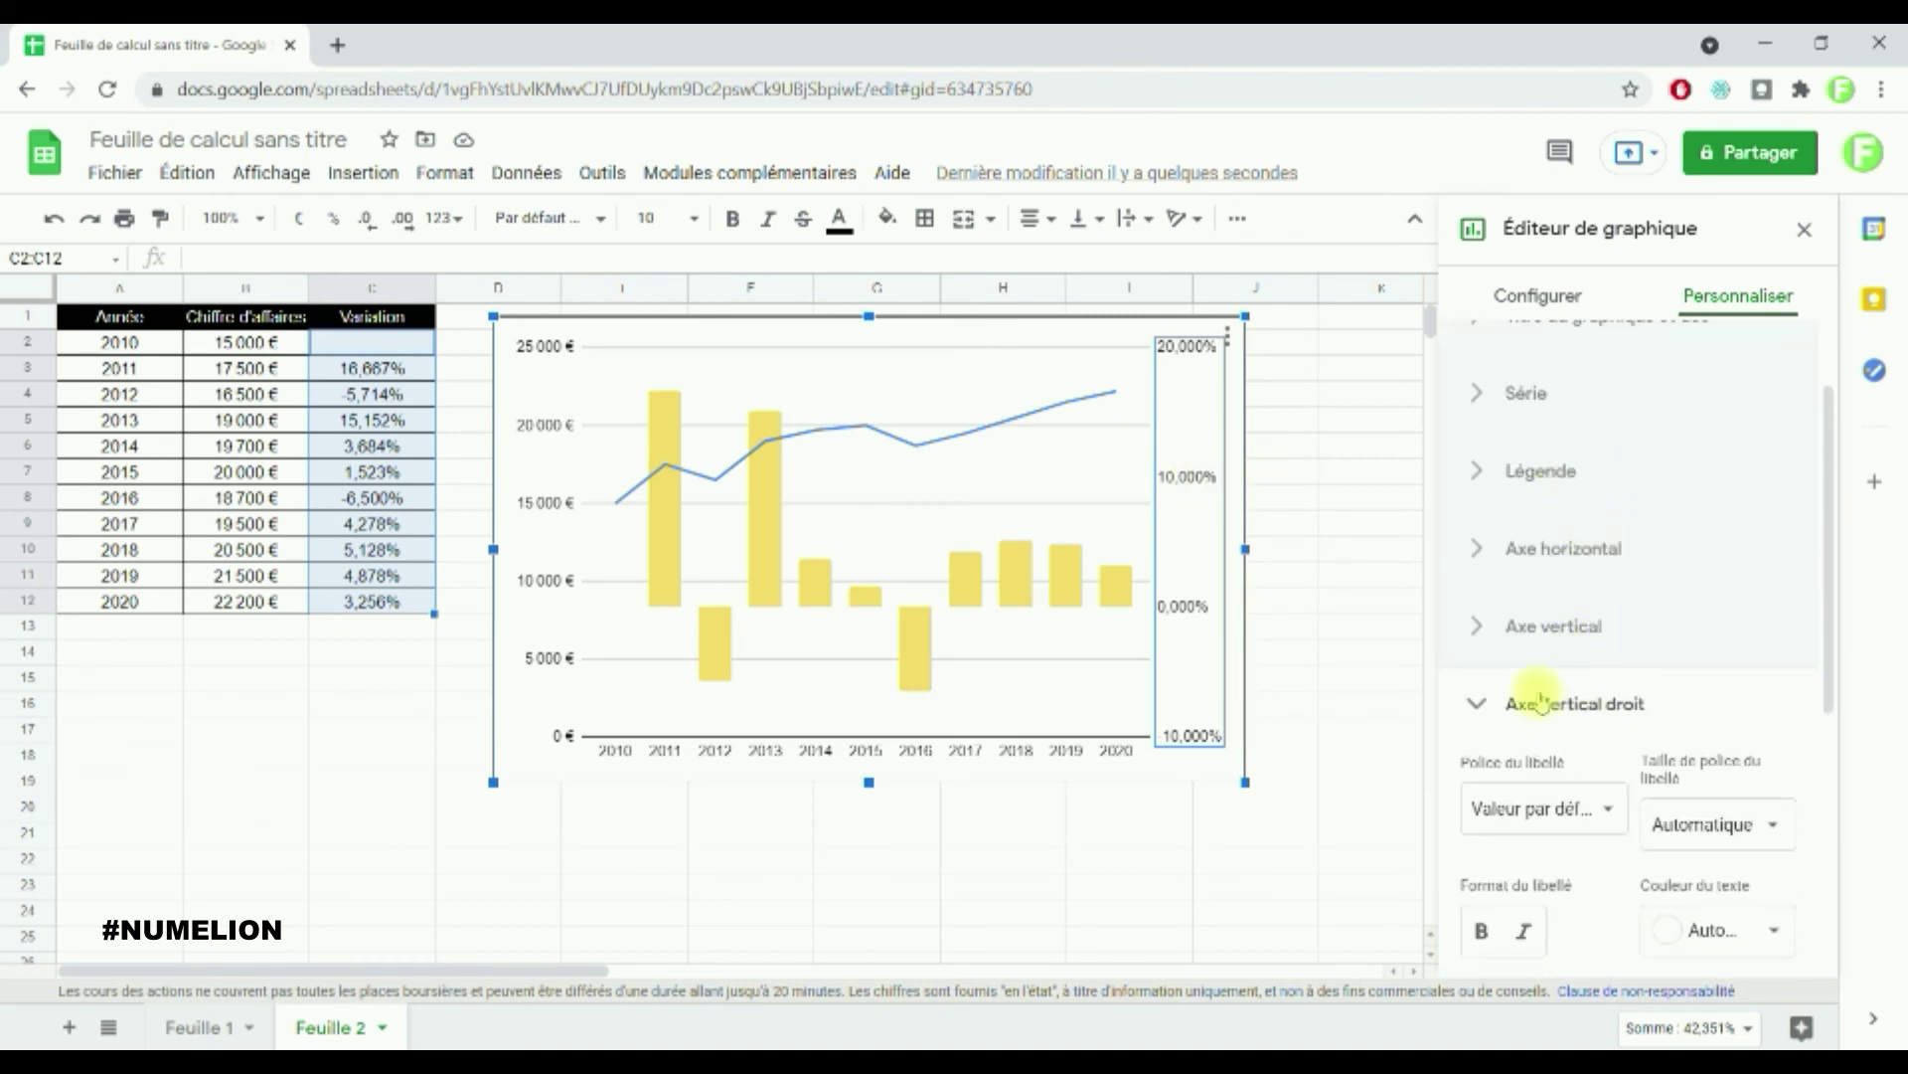
{"action": "left_click", "coordinate": [1526, 632]}
{"action": "left_click", "coordinate": [1526, 633]}
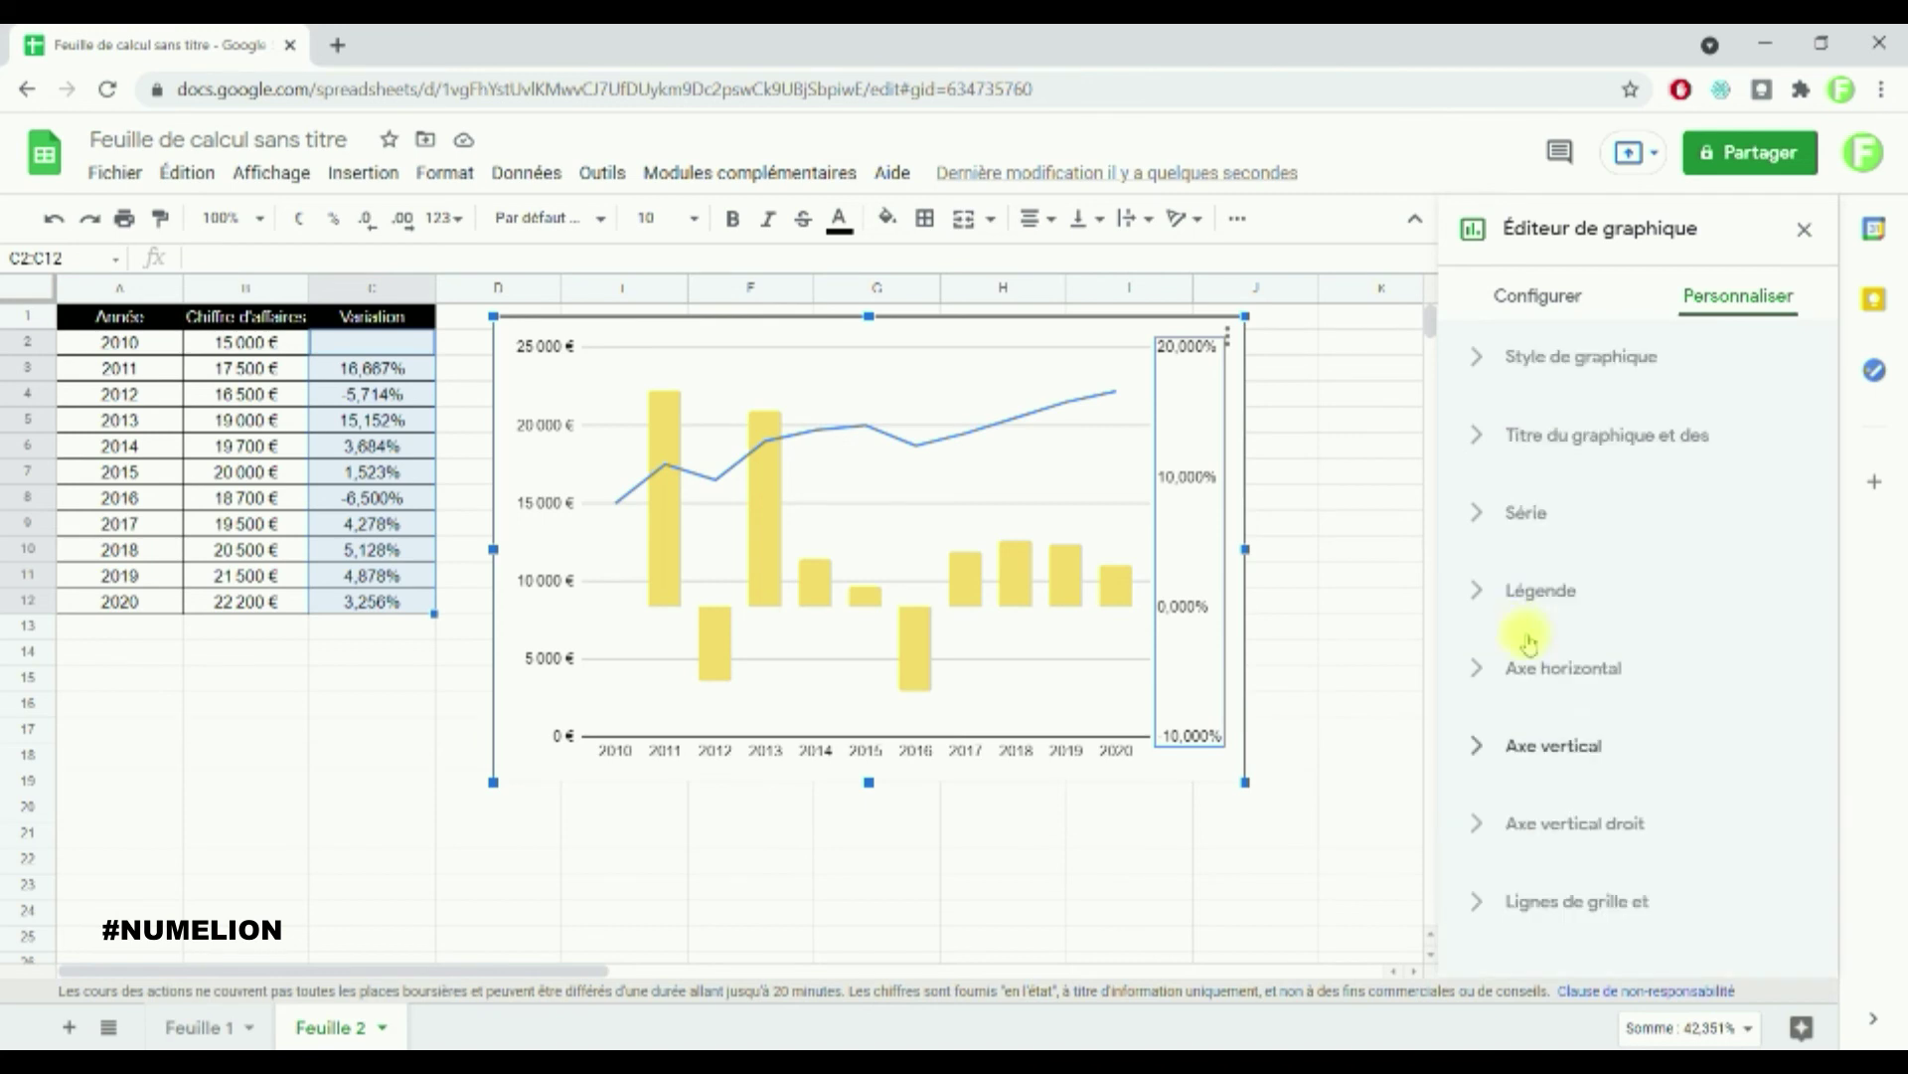
{"action": "left_click", "coordinate": [1553, 847]}
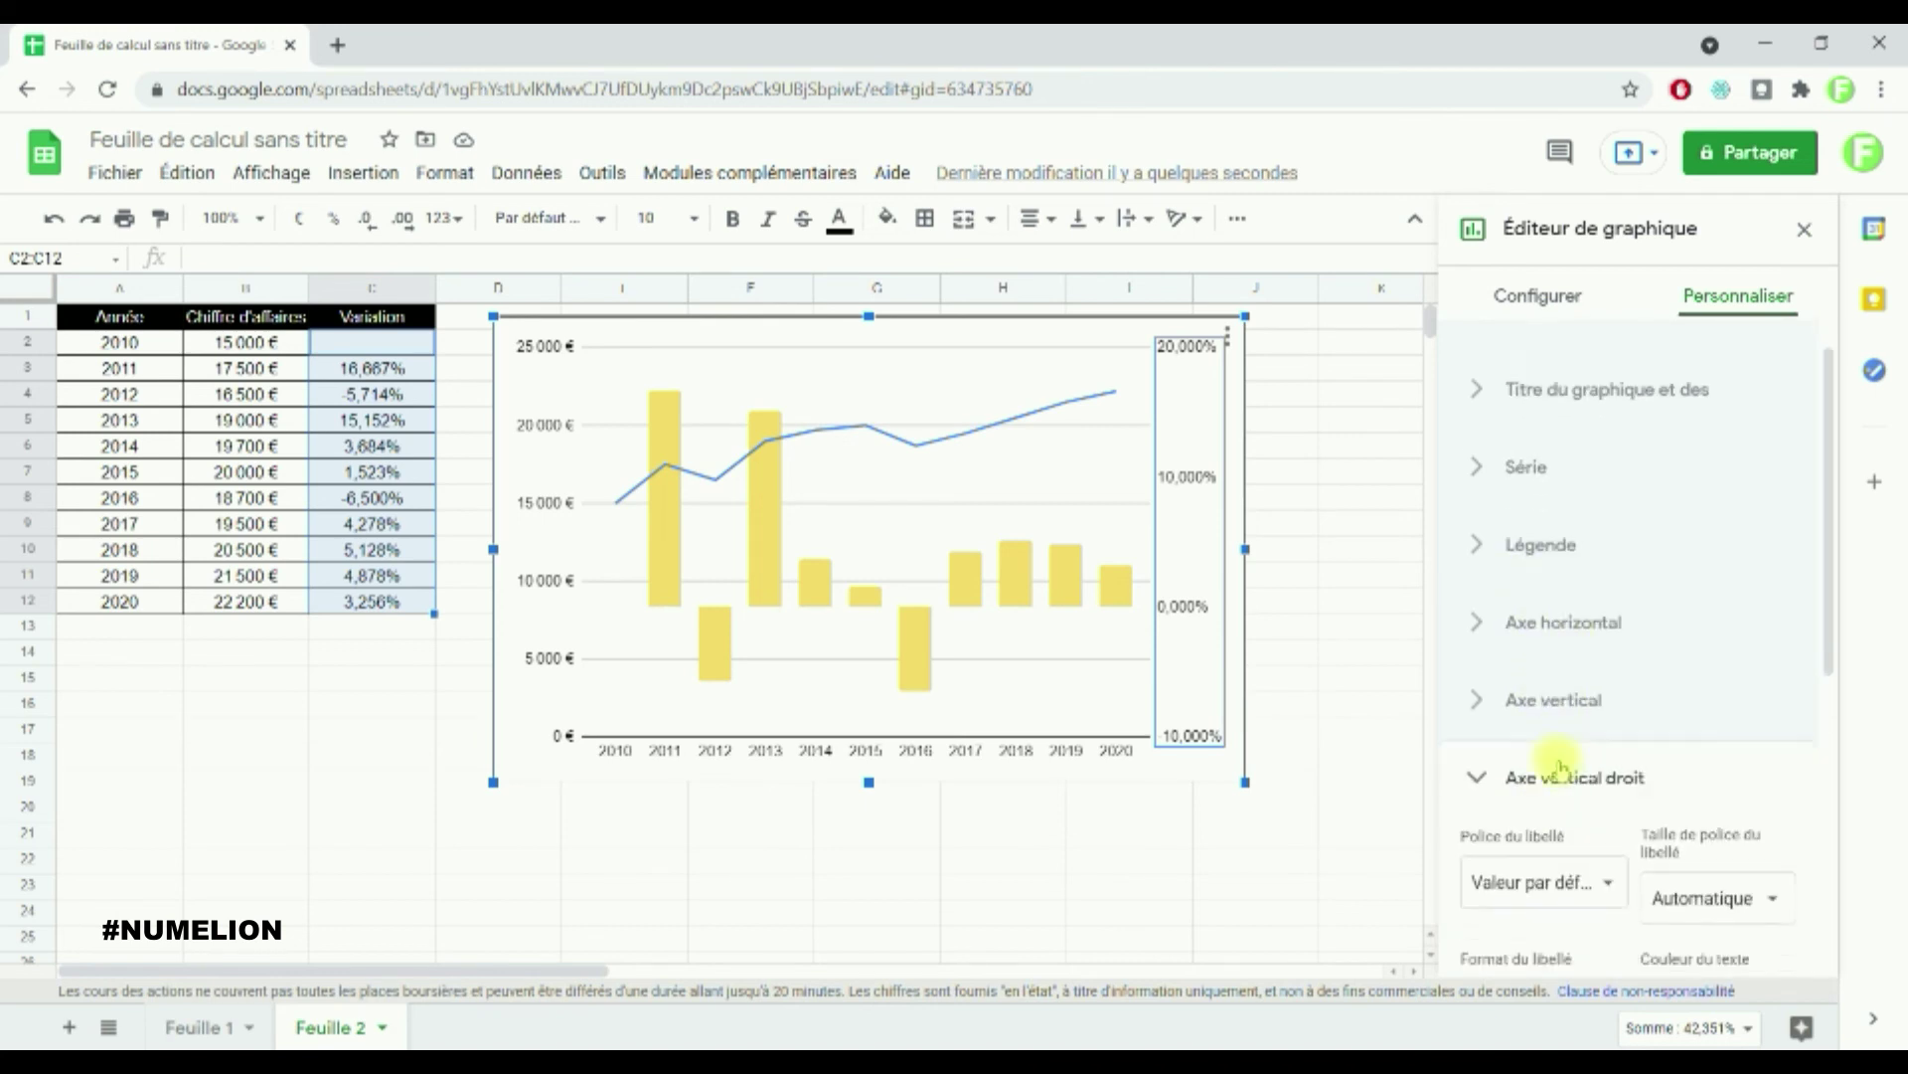
{"action": "scroll", "coordinate": [1630, 656], "scroll_direction": "up", "scroll_amount": 1}
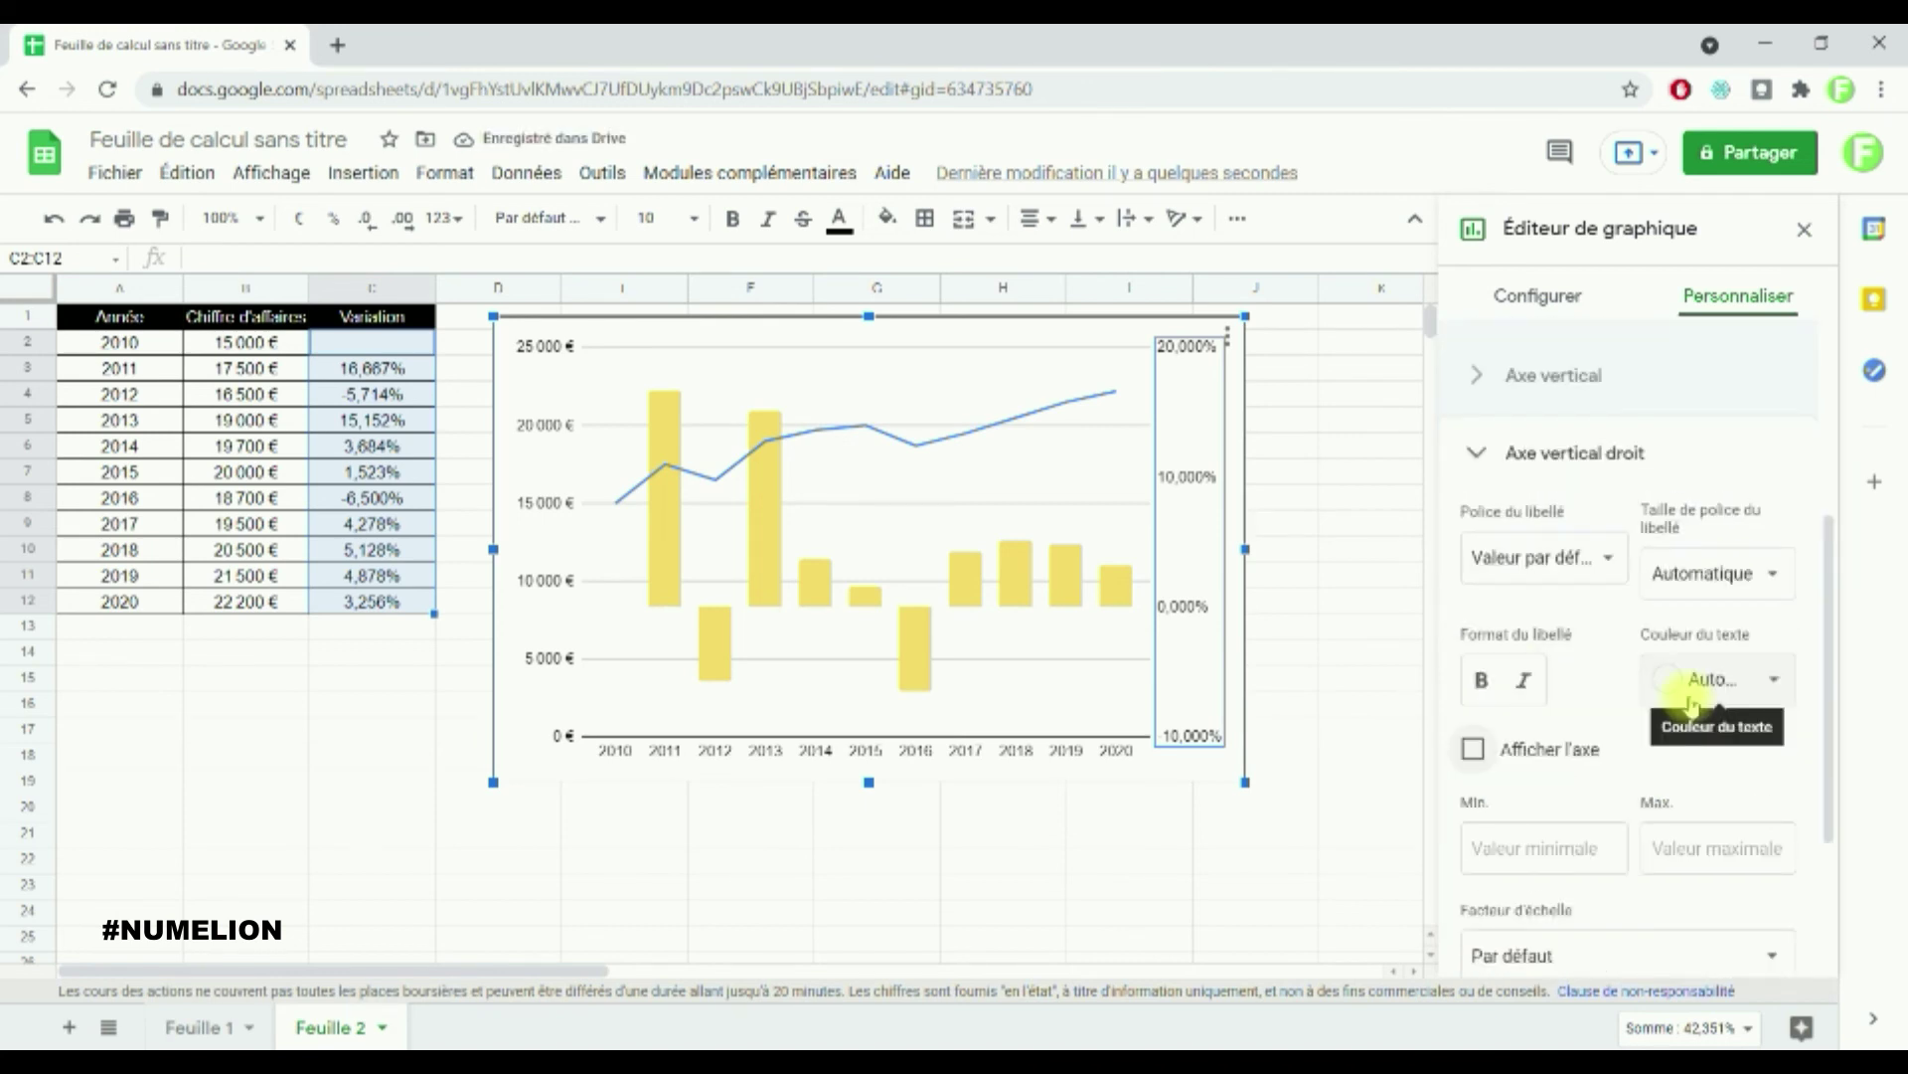